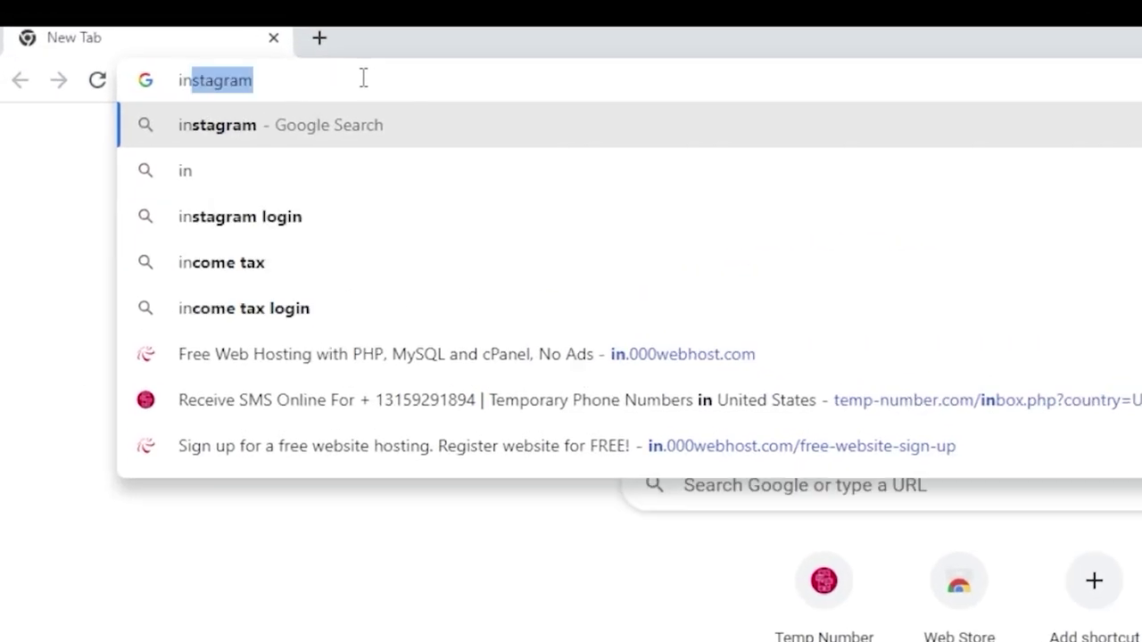
Search Google for 'infinityfree hosting' from the Chrome address bar.
text(finityfree)
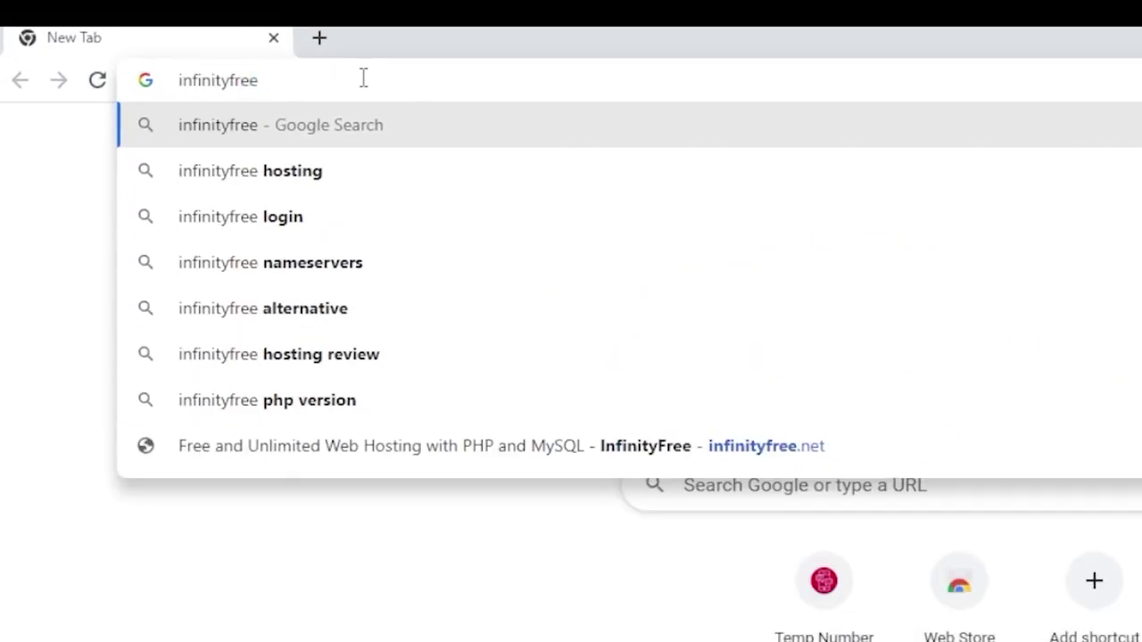
key(Down)
key(Return)
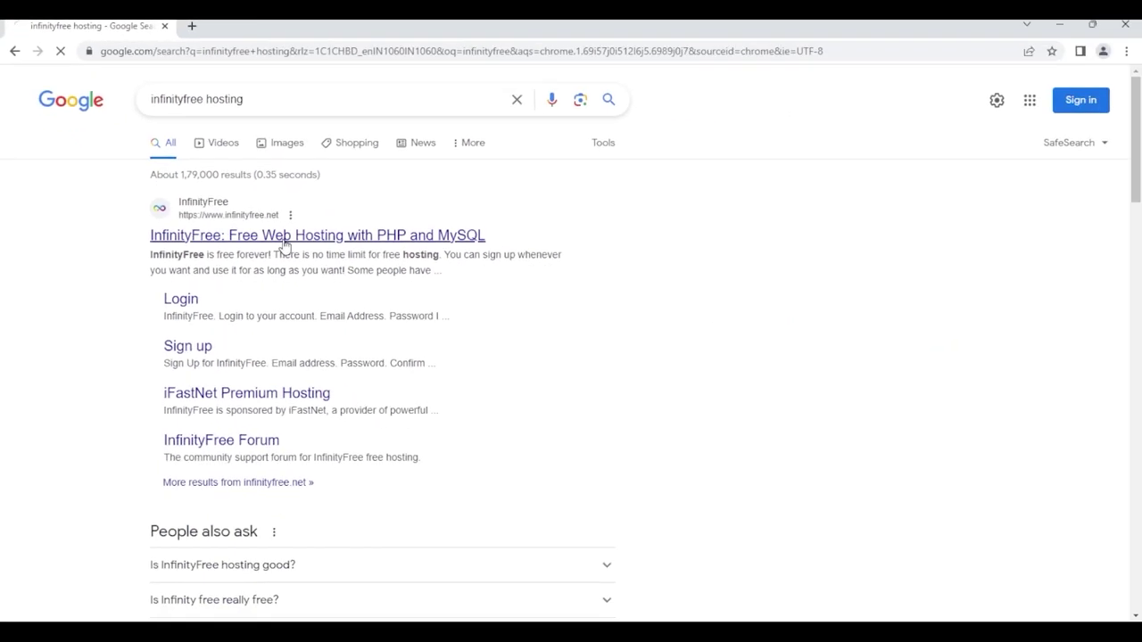
Open InfinityFree's registration form and enter the sign-up email address and matching password.
click(284, 241)
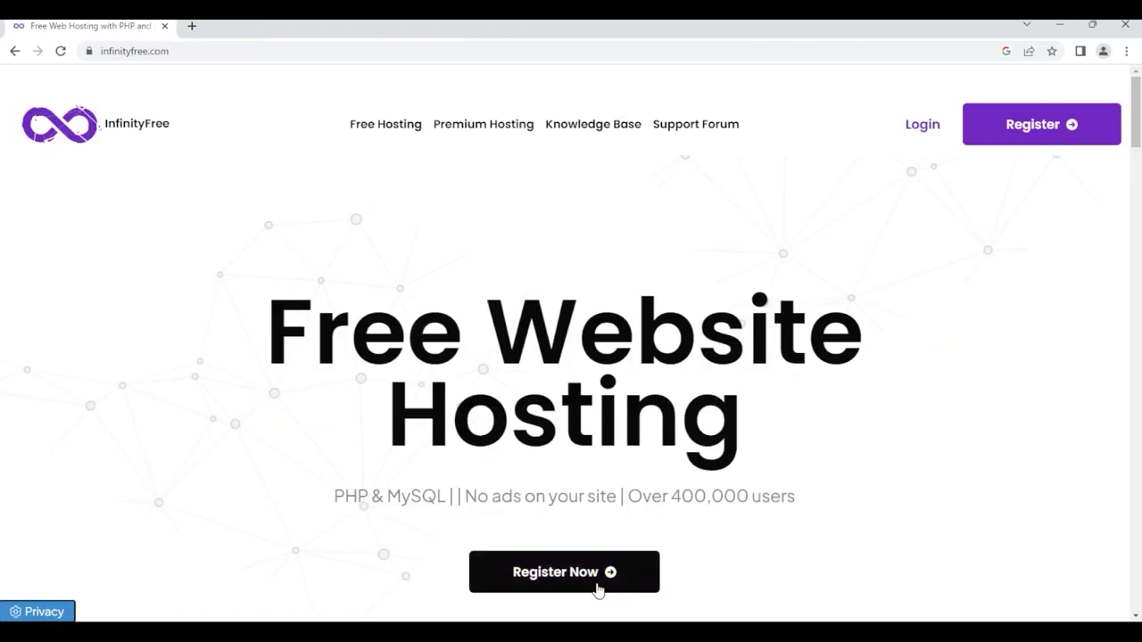
click(598, 582)
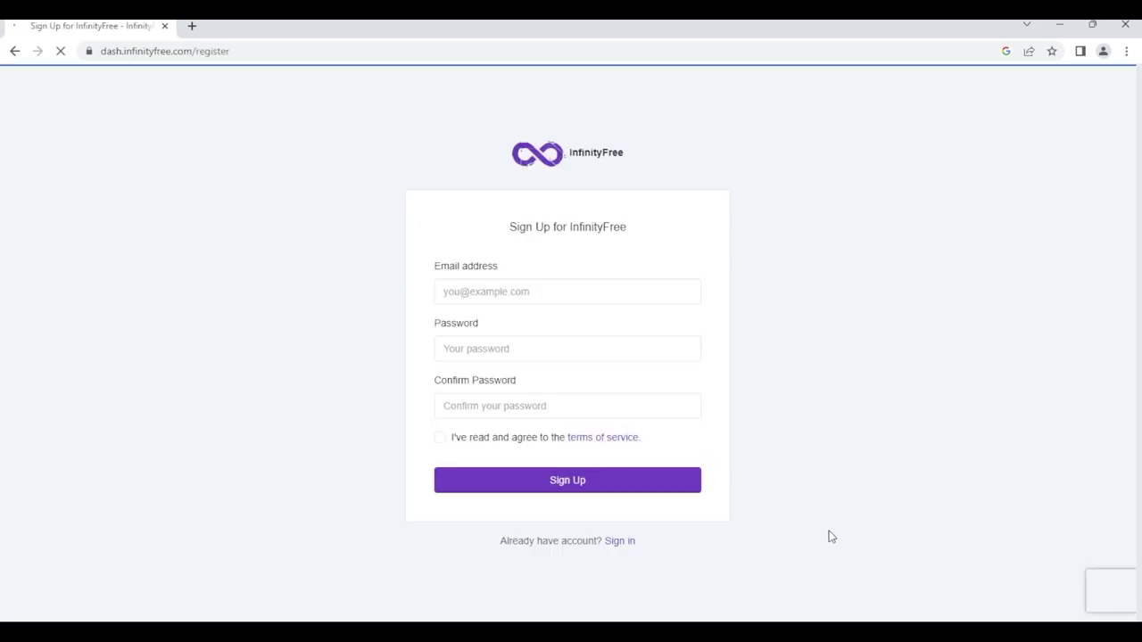
click(535, 296)
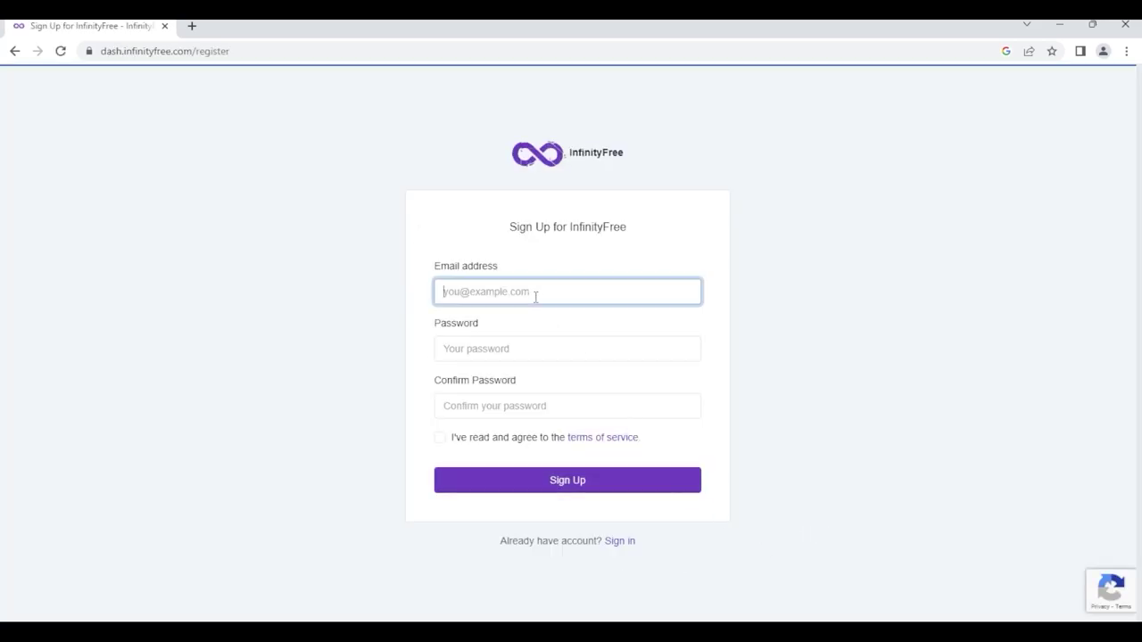
click(548, 340)
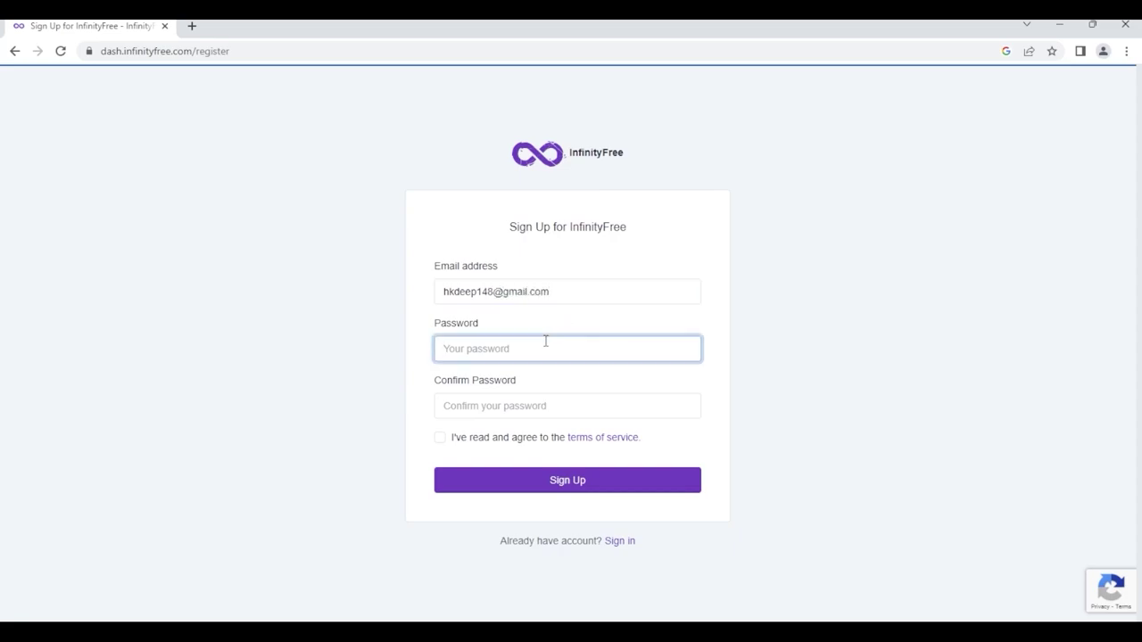
key(Tab)
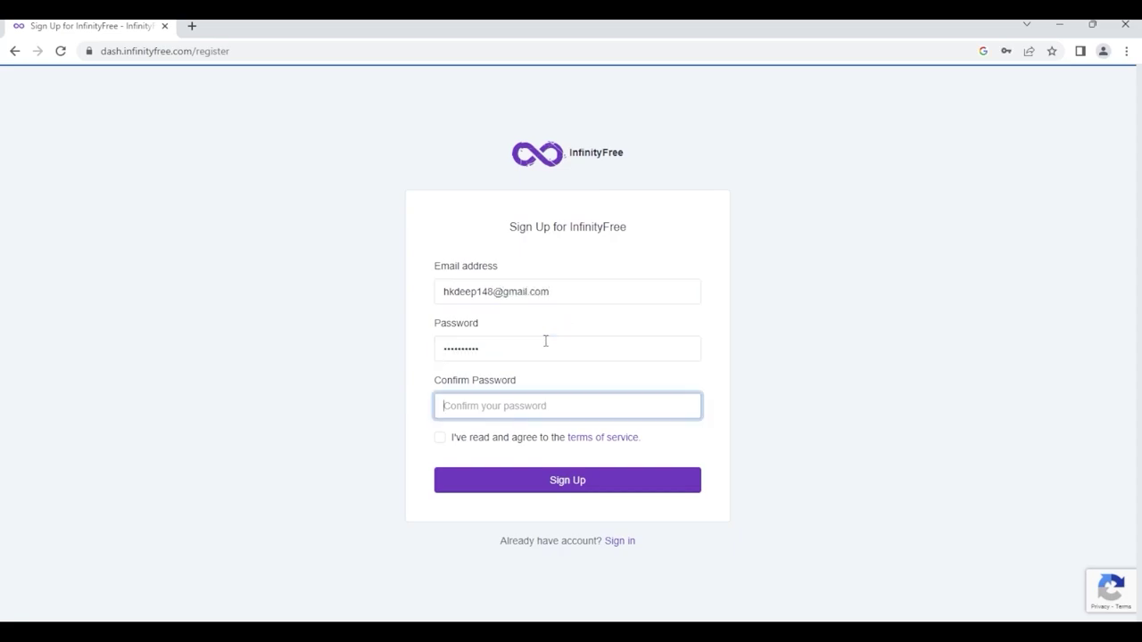
Accept the terms, submit the sign-up, and solve the car-image reCAPTCHA.
click(440, 437)
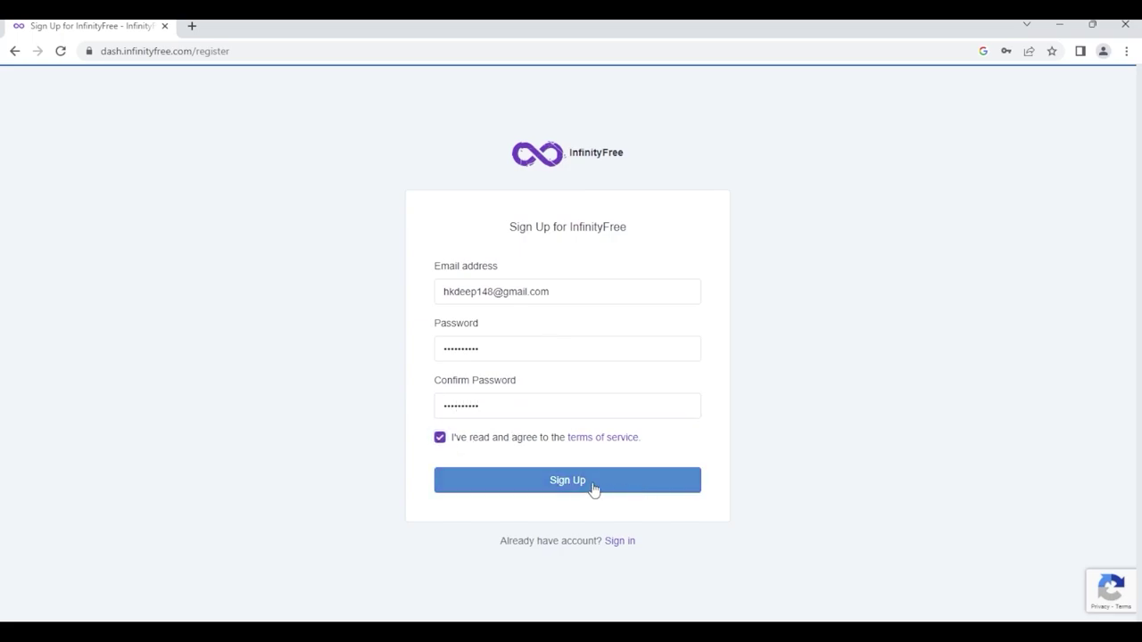
click(595, 487)
click(660, 524)
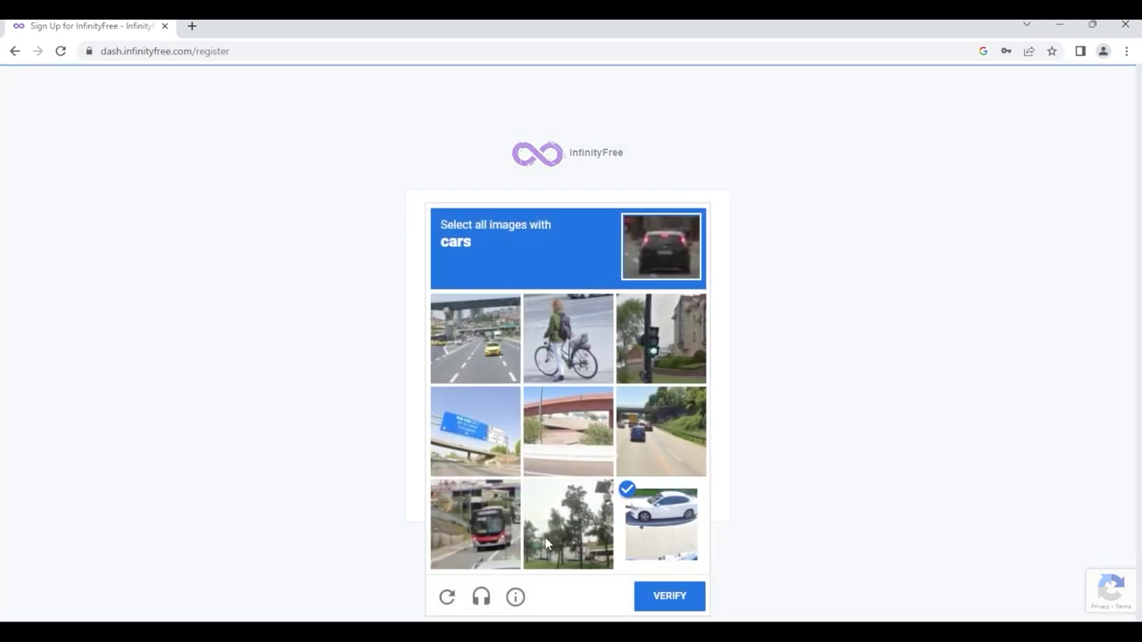
click(502, 375)
click(661, 437)
click(683, 599)
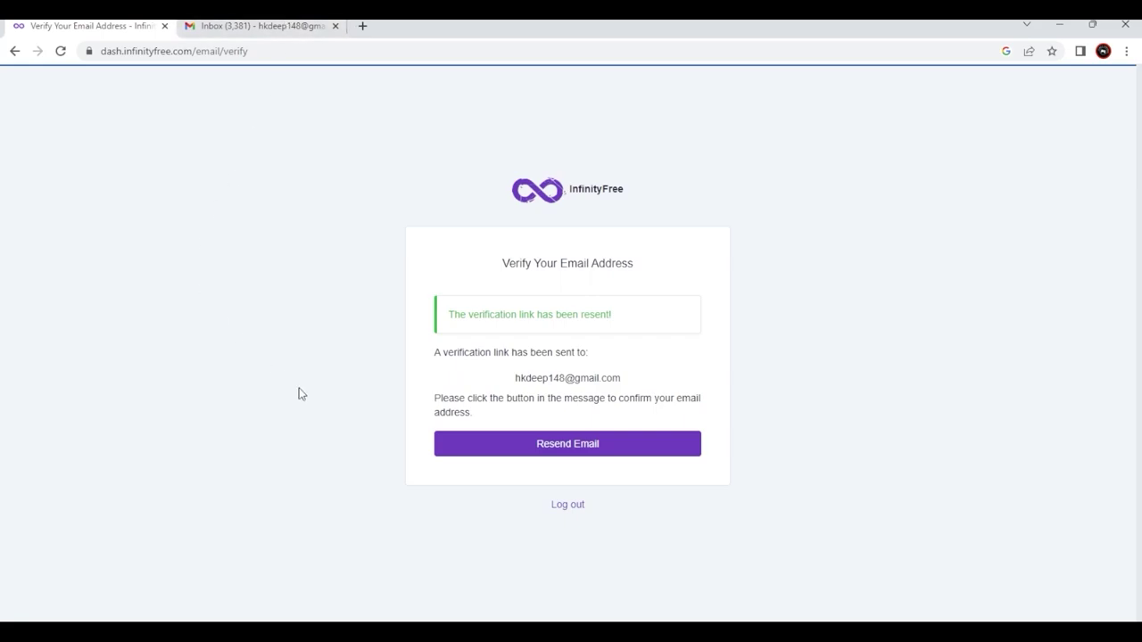
Confirm the email address from the InfinityFree verification message in Gmail.
click(259, 26)
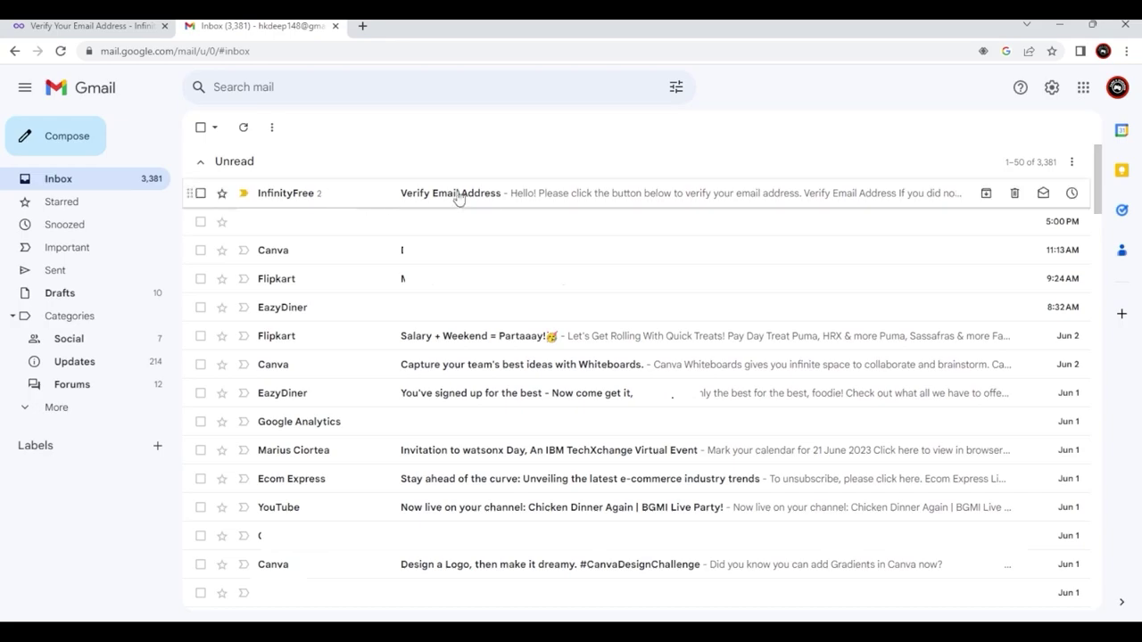
click(495, 194)
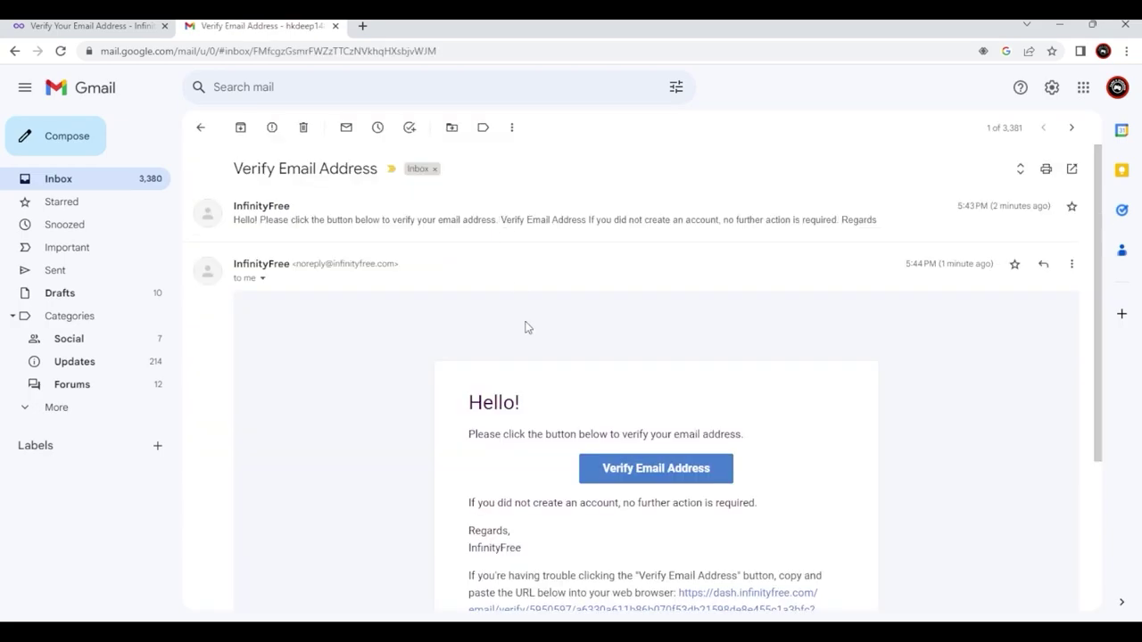
click(629, 479)
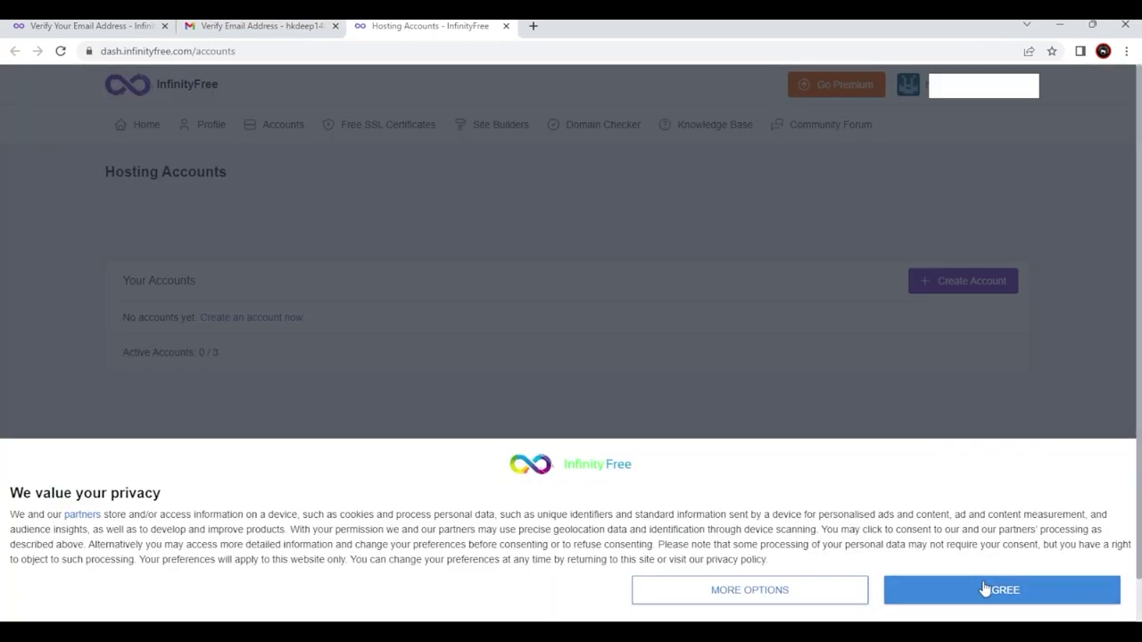
Accept the cookie notice, close both leftover verification tabs, and begin a new hosting account.
click(984, 588)
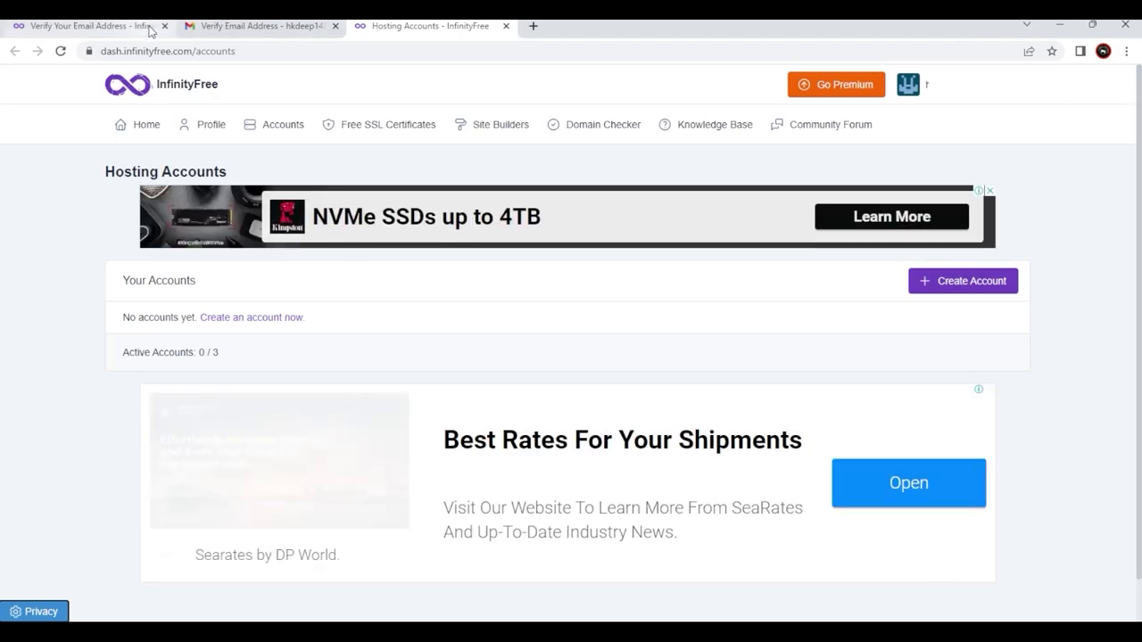
click(163, 27)
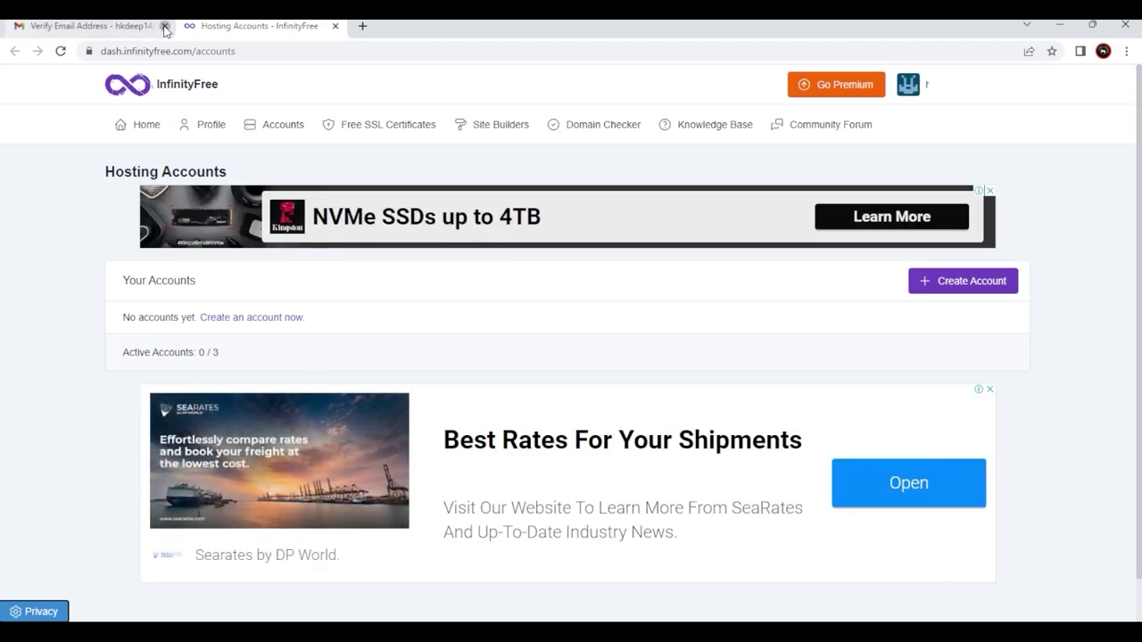
click(163, 27)
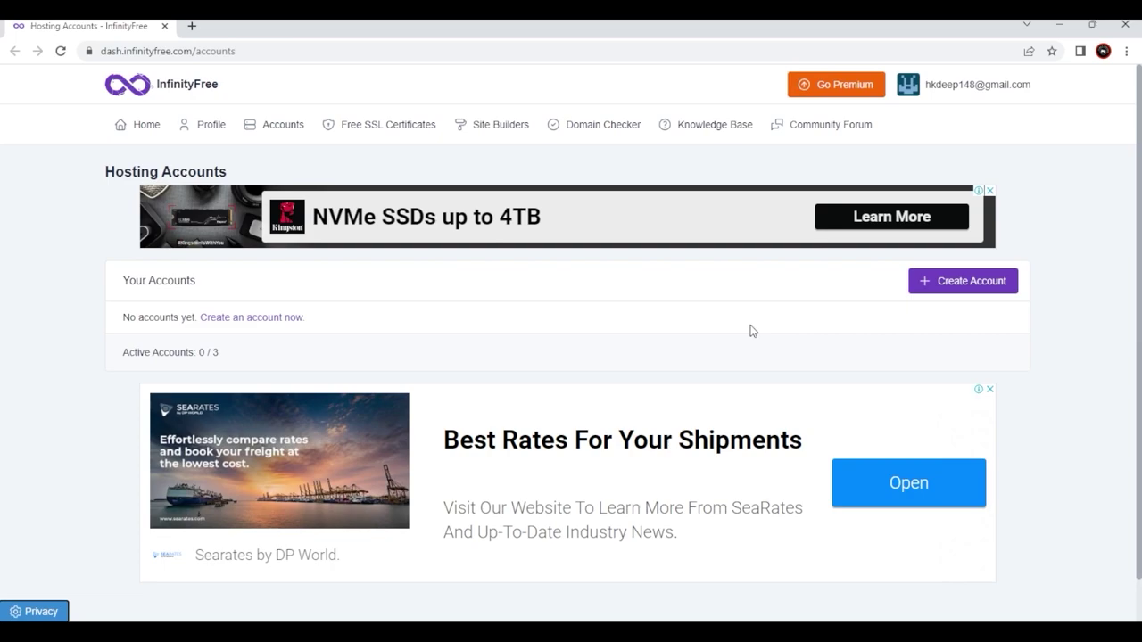
click(987, 286)
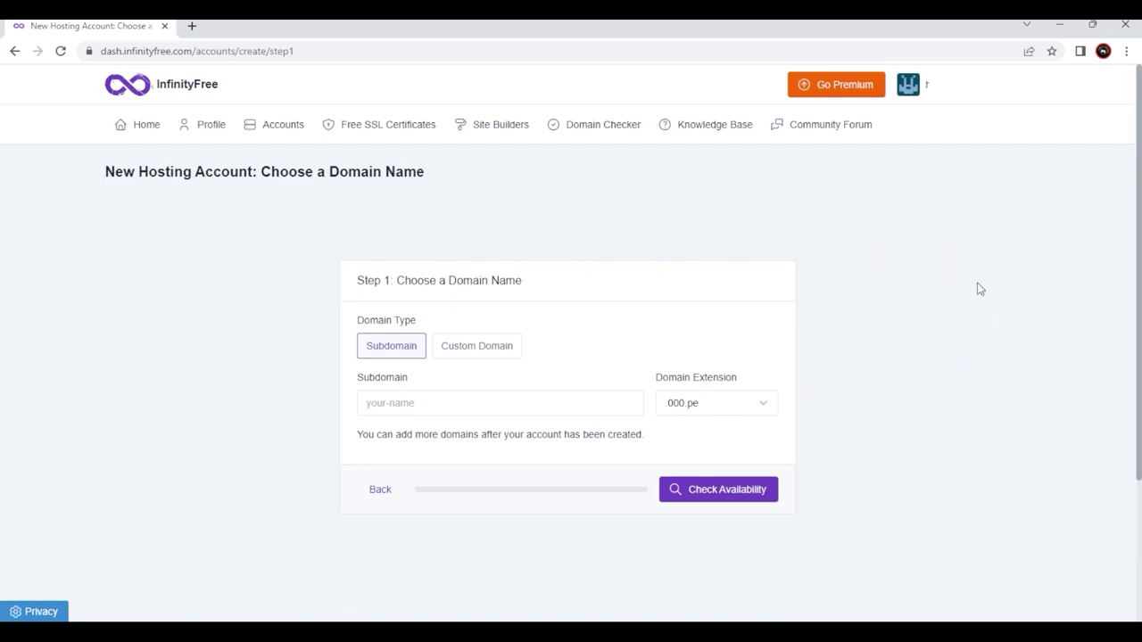
Check custom domain beyondshoot.com and select the required nameserver ns1.epizy.com from the error.
click(478, 353)
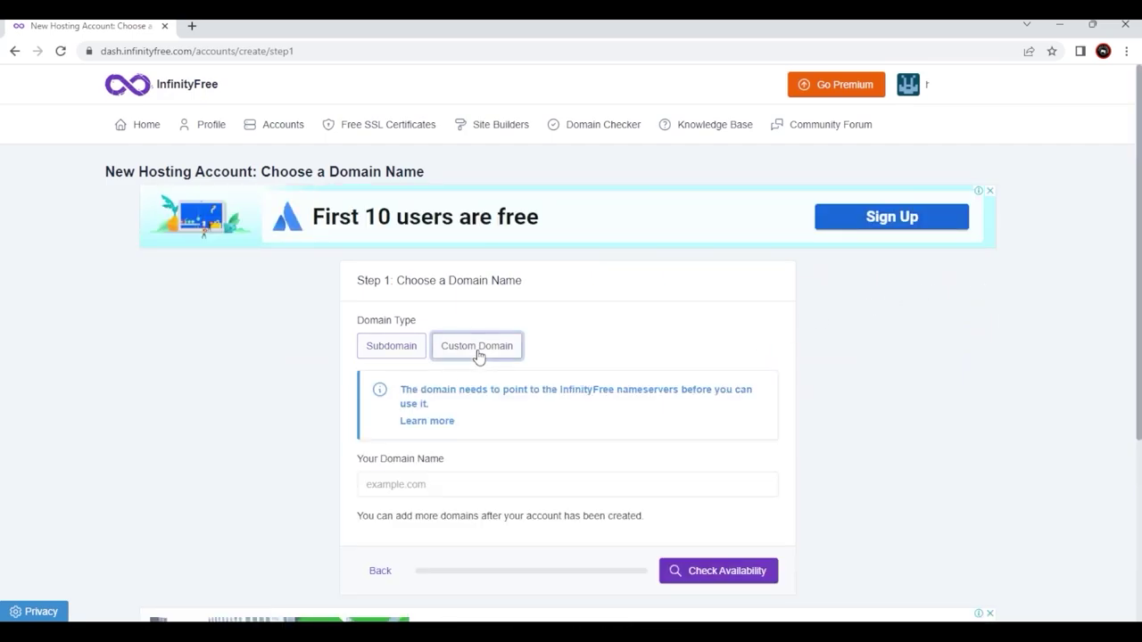
click(482, 483)
text(beyondshoot.com)
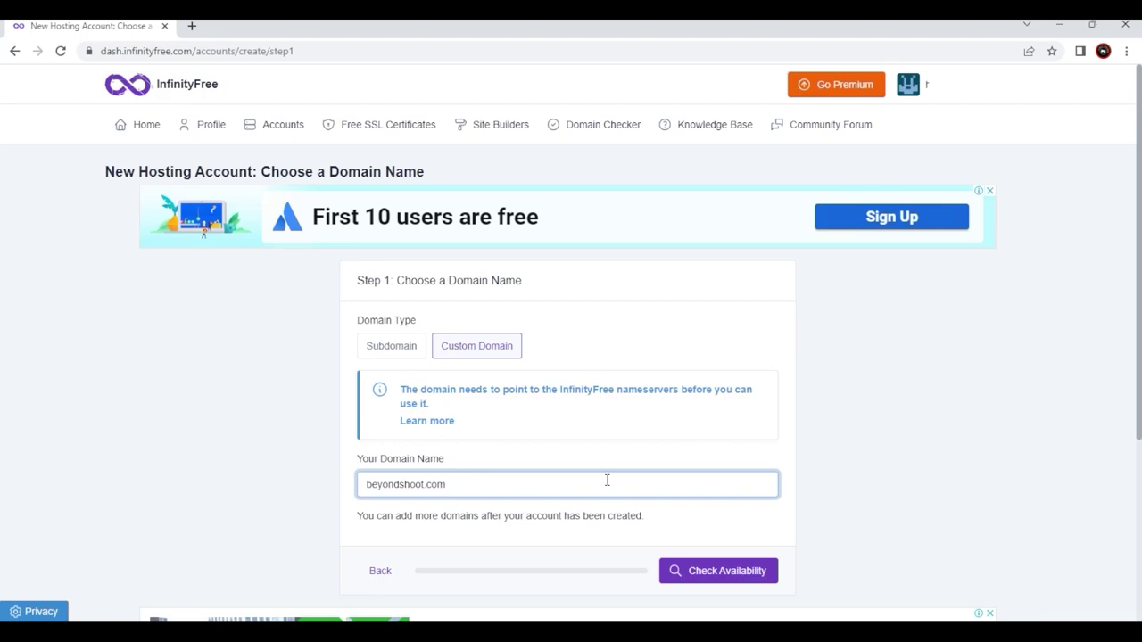
click(807, 439)
scroll(714, 535, down, 1)
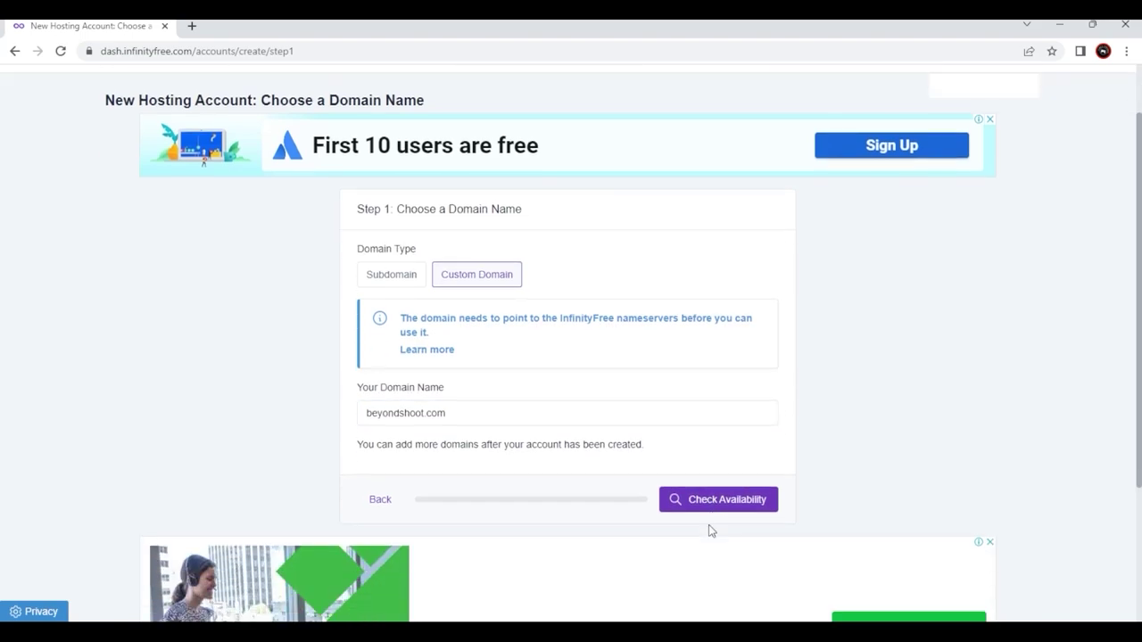
click(729, 508)
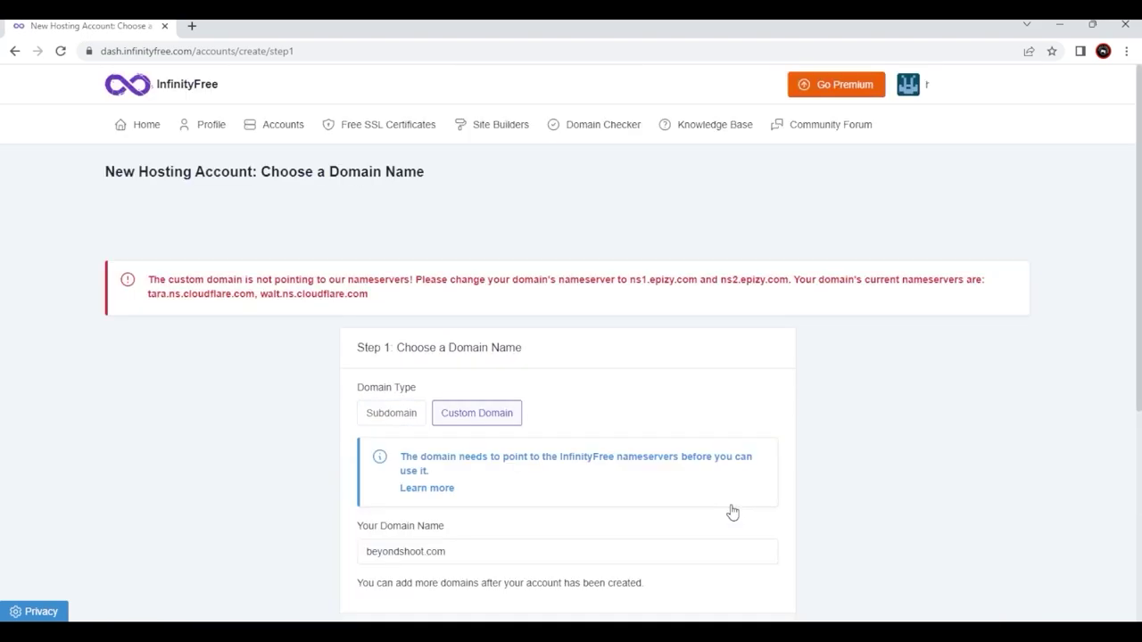
scroll(740, 509, down, 2)
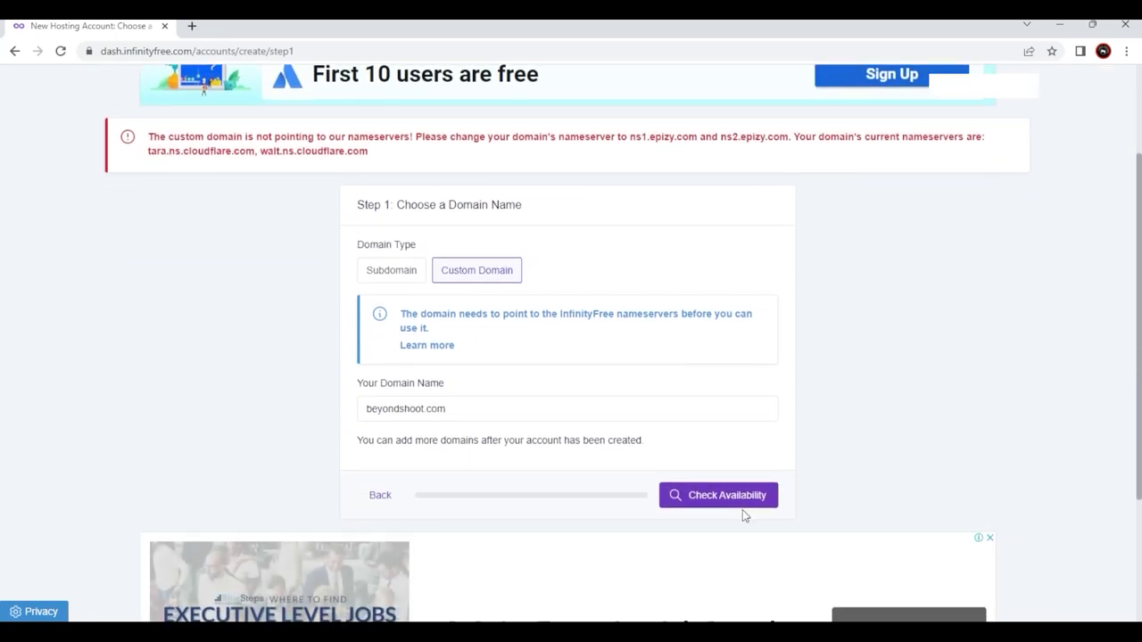
scroll(742, 509, up, 2)
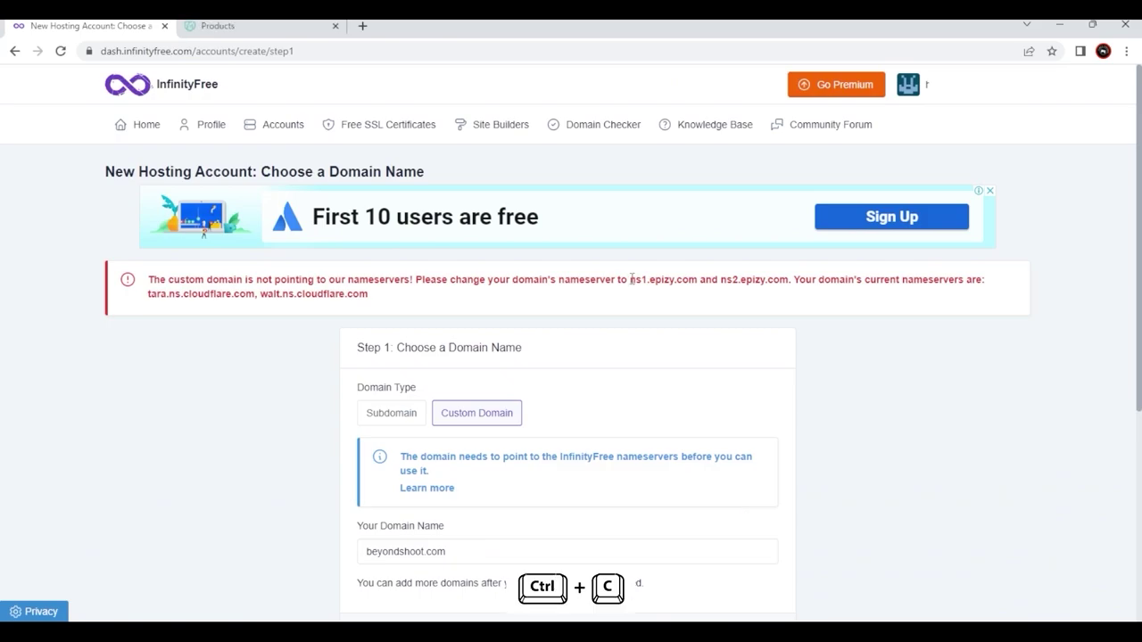
drag(630, 279, 701, 278)
key(ctrl+c)
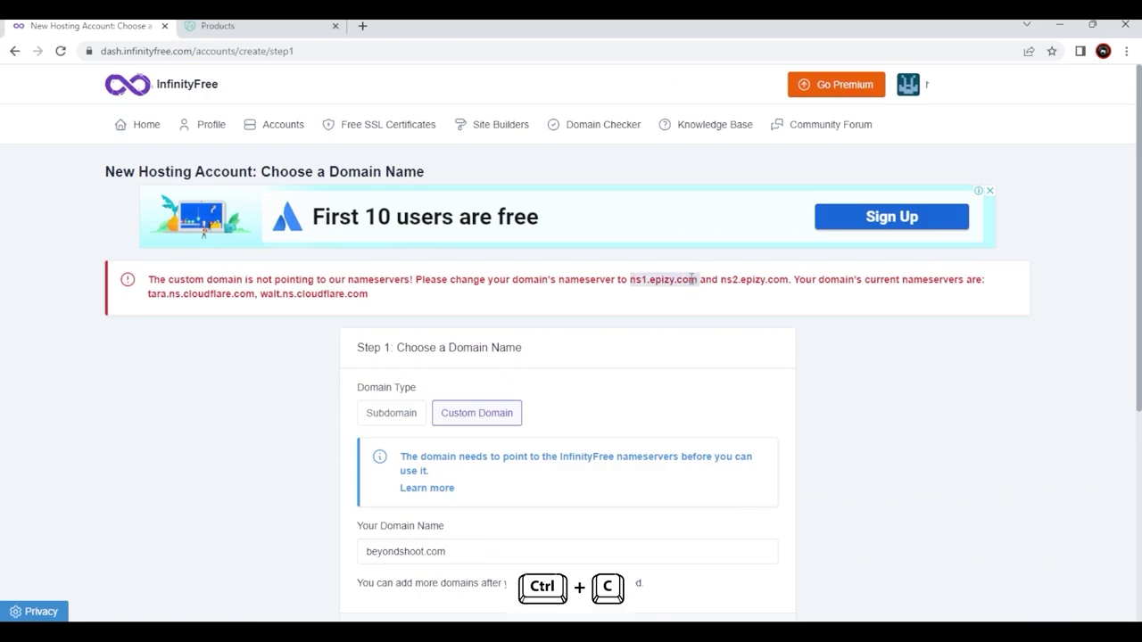
In beyondshoot.com's GoDaddy DNS settings, replace the first Cloudflare nameserver with ns1.epizy.com.
click(277, 26)
scroll(592, 384, down, 3)
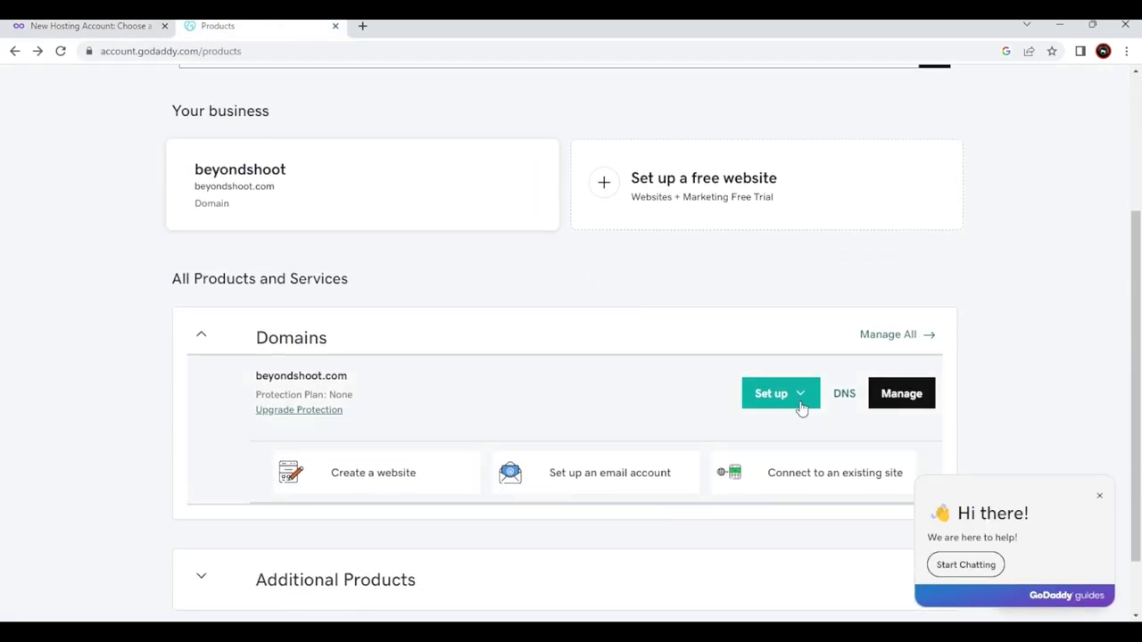
click(844, 394)
scroll(301, 475, down, 2)
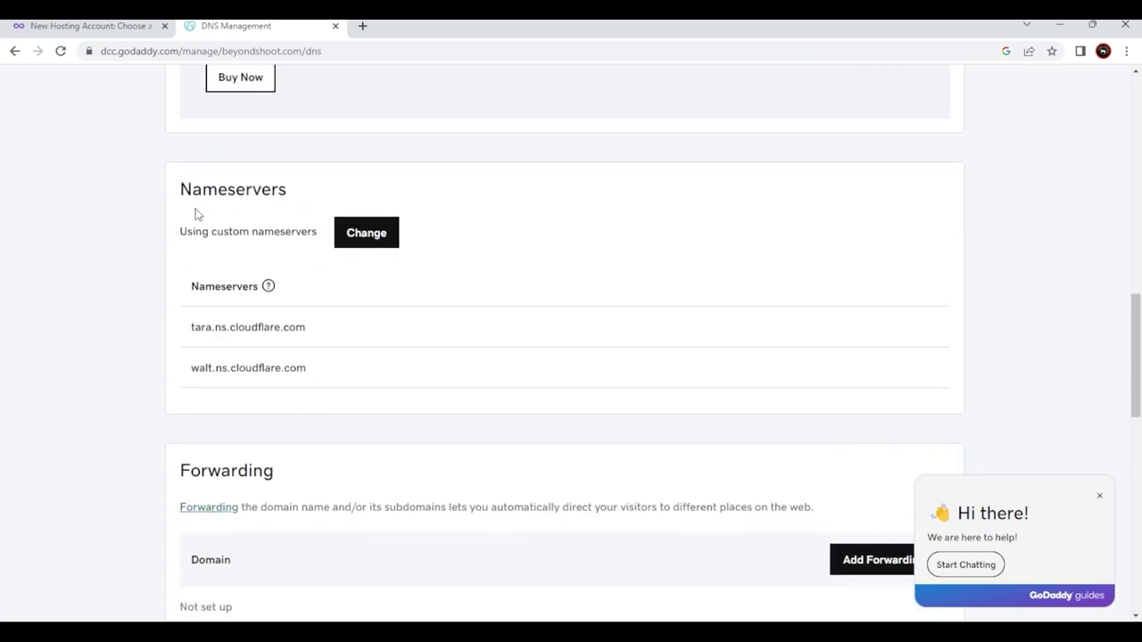
click(386, 248)
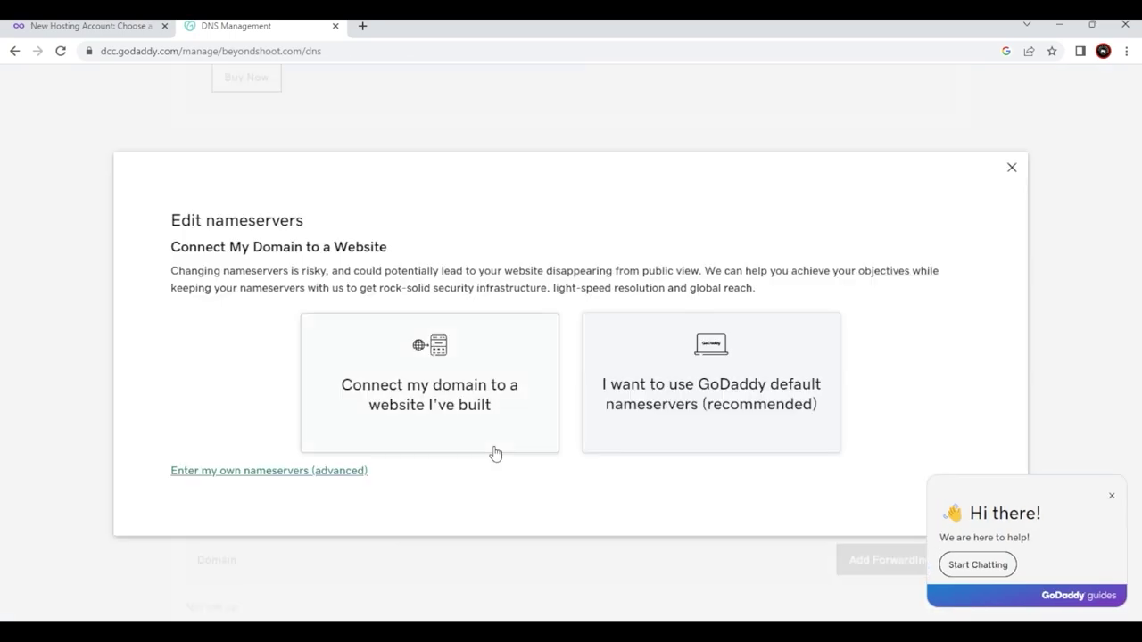
click(258, 471)
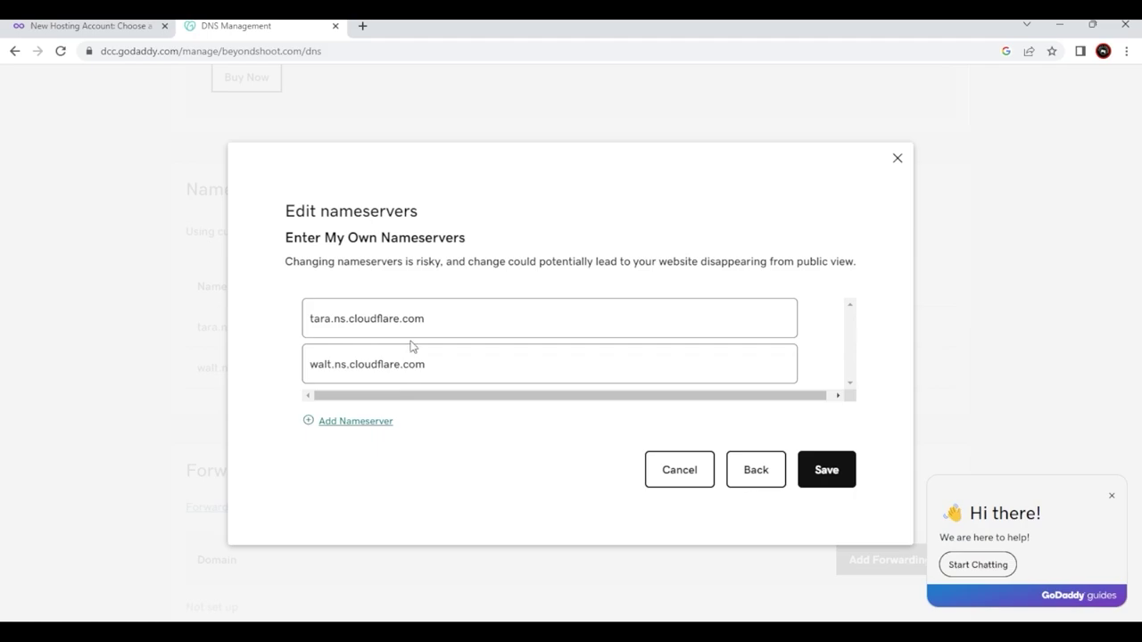
drag(444, 321, 298, 328)
key(BackSpace)
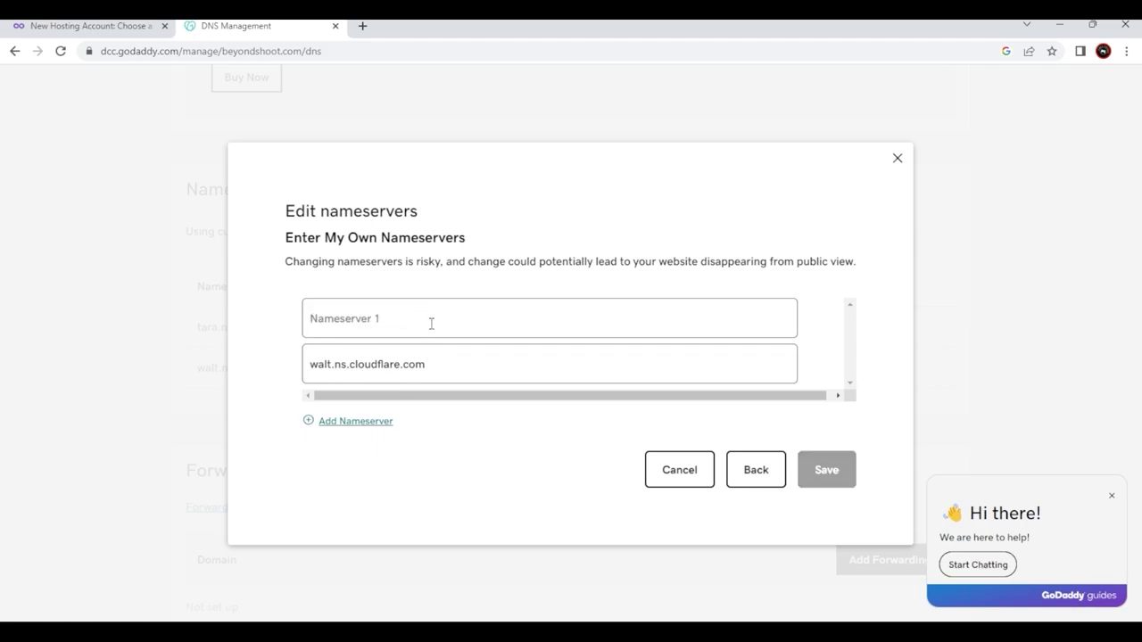
key(ctrl+v)
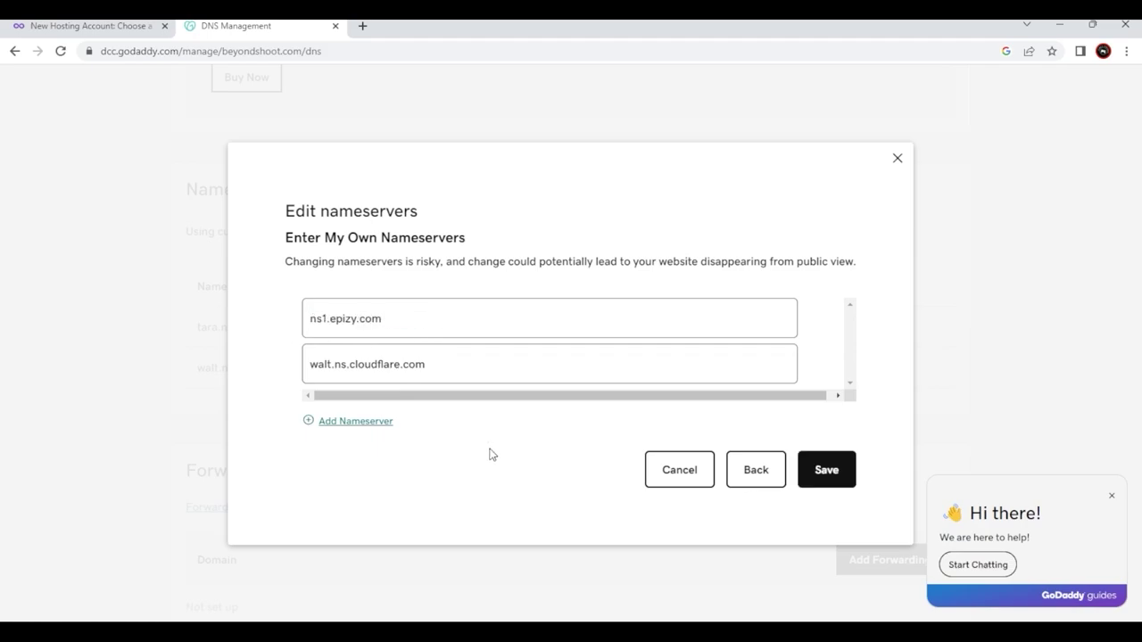
Copy ns2.epizy.com from InfinityFree and replace the second Cloudflare nameserver with it.
click(89, 26)
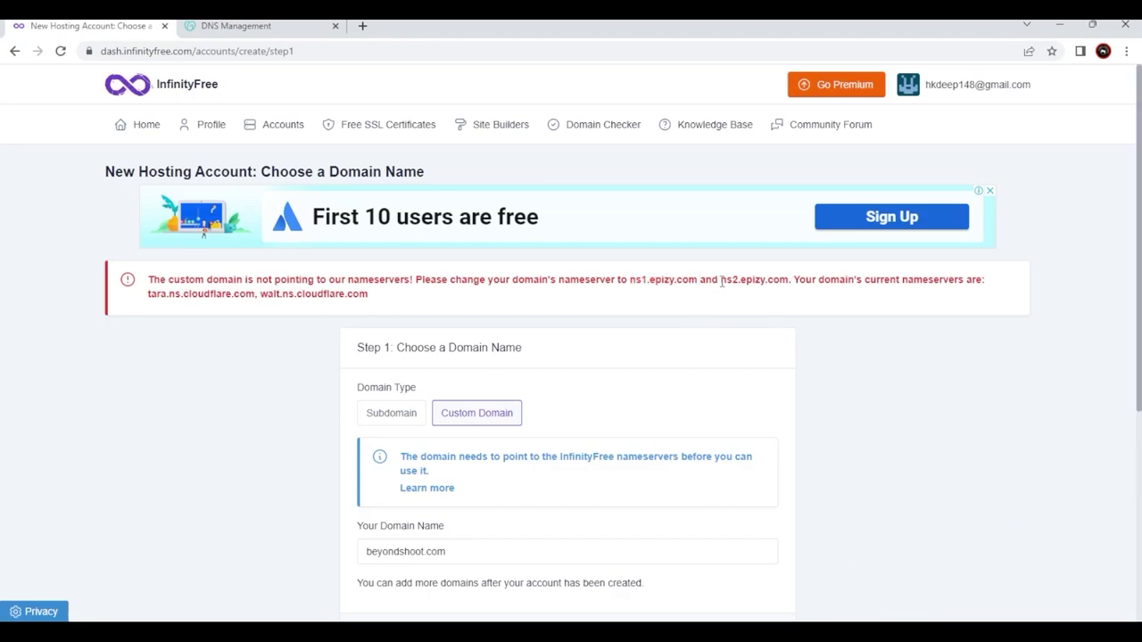
drag(721, 282, 791, 284)
key(ctrl+c)
click(267, 26)
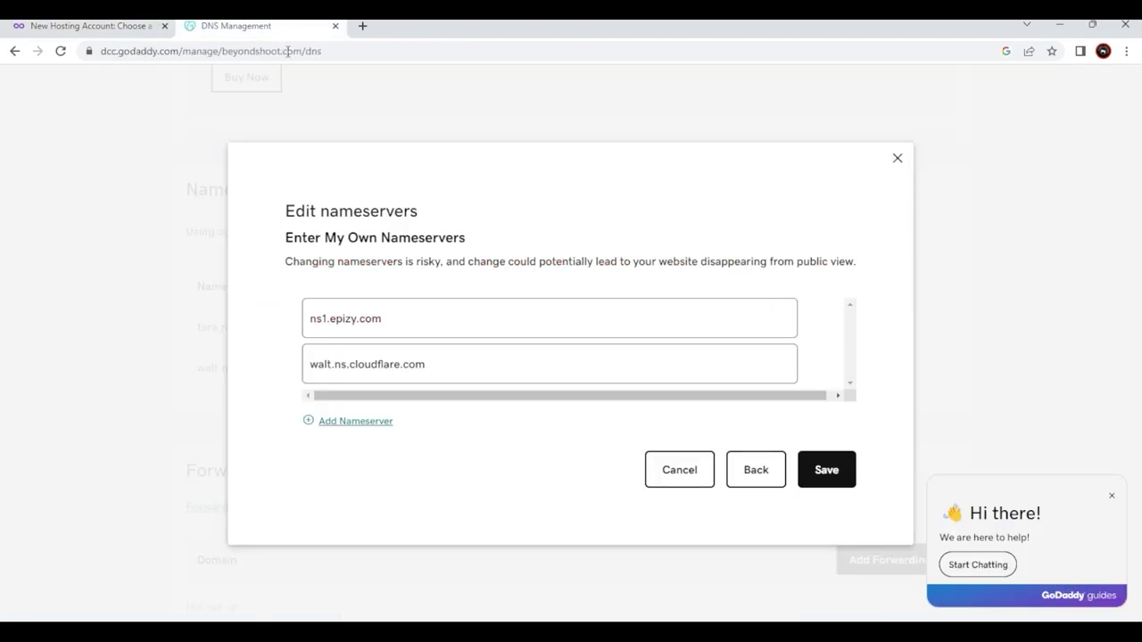
drag(458, 382, 284, 372)
key(BackSpace)
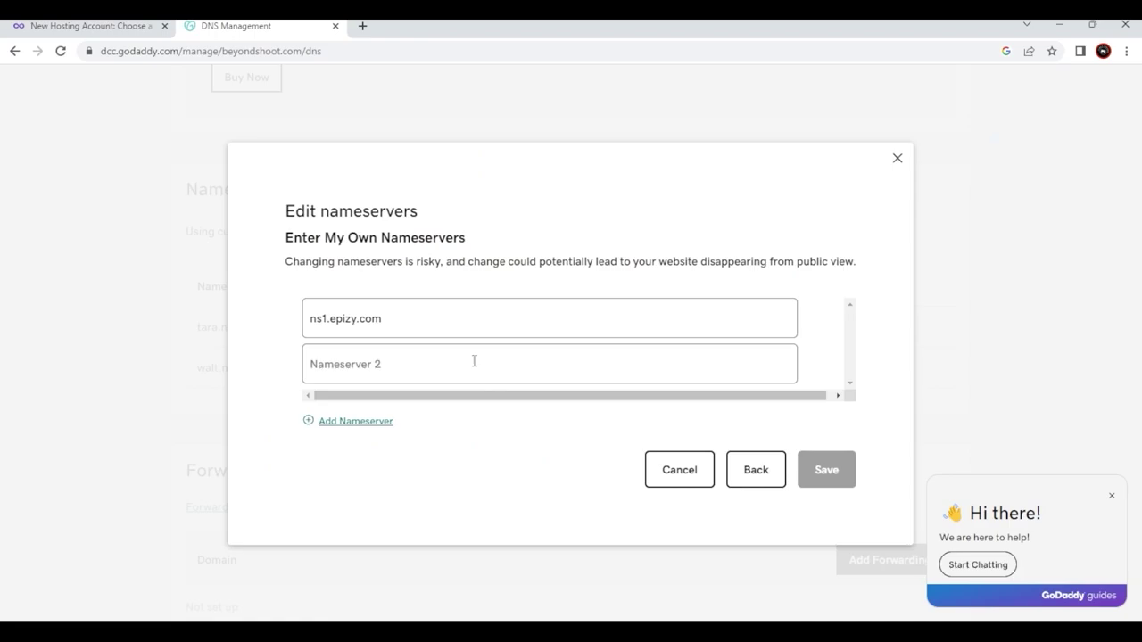
key(ctrl+v)
Save the new nameservers, consent to and confirm the update, then return to InfinityFree.
click(845, 471)
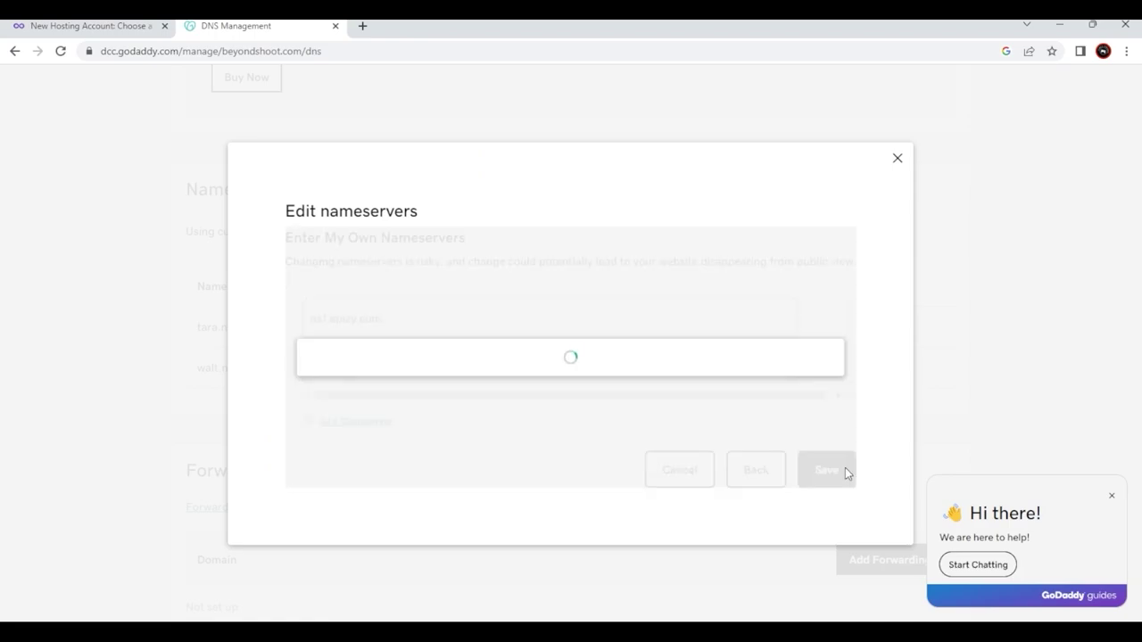
click(287, 395)
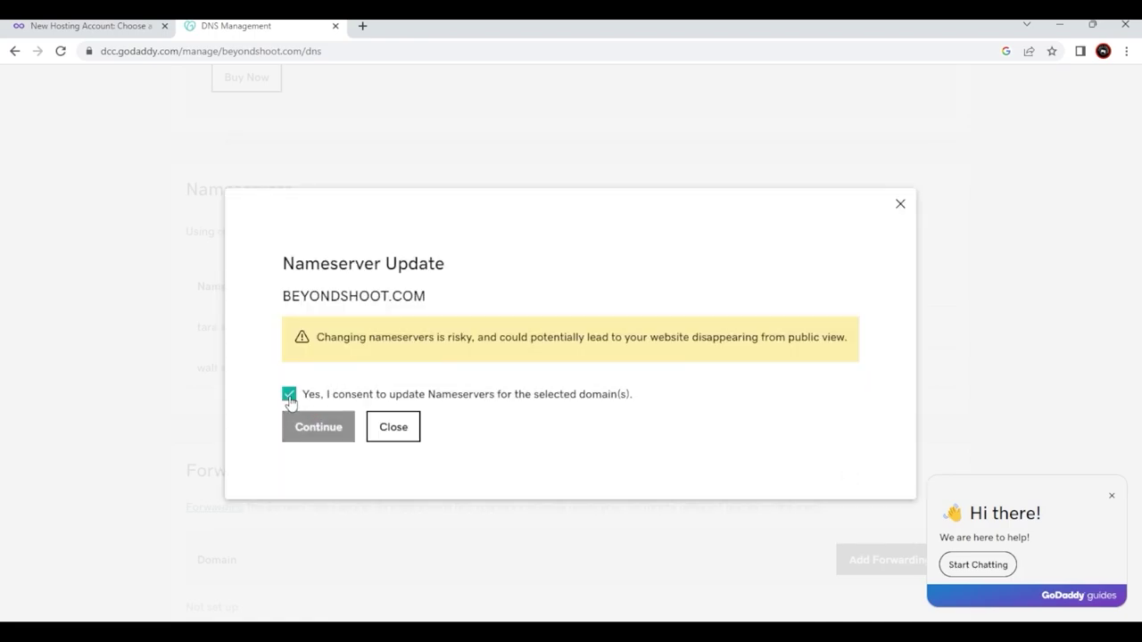
click(323, 436)
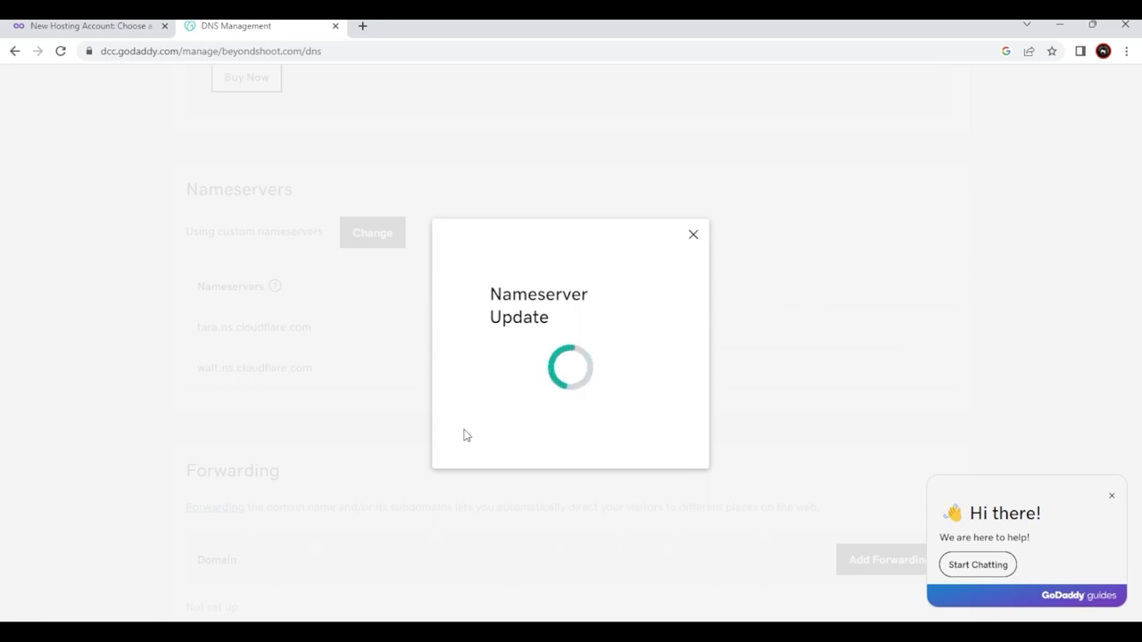
scroll(375, 482, down, 2)
scroll(339, 484, down, 2)
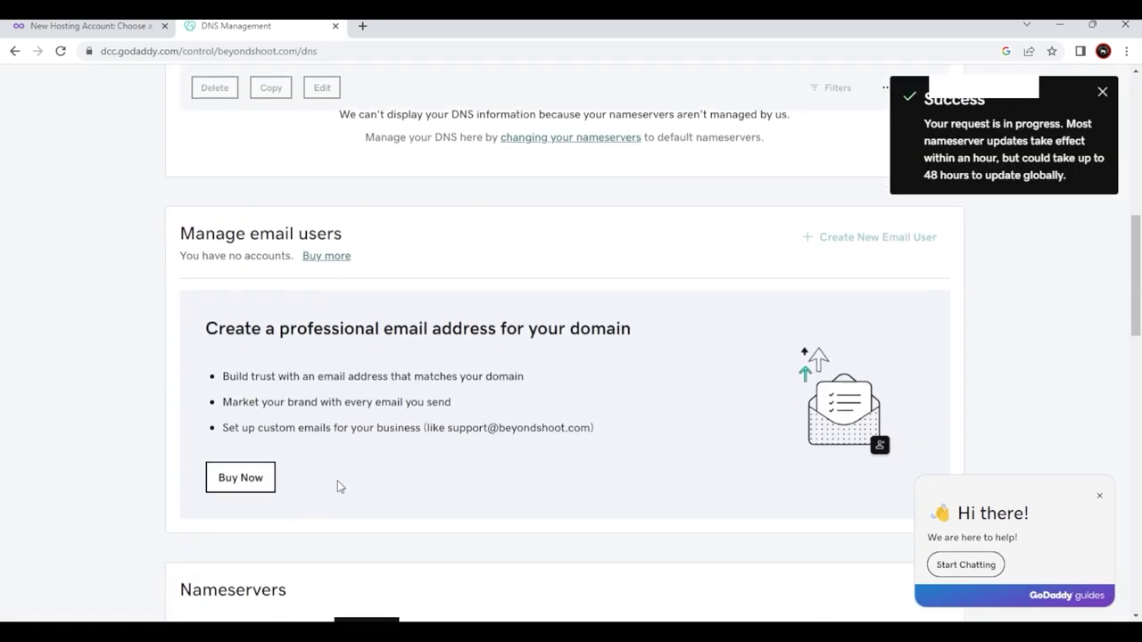
scroll(339, 484, down, 2)
scroll(338, 486, down, 2)
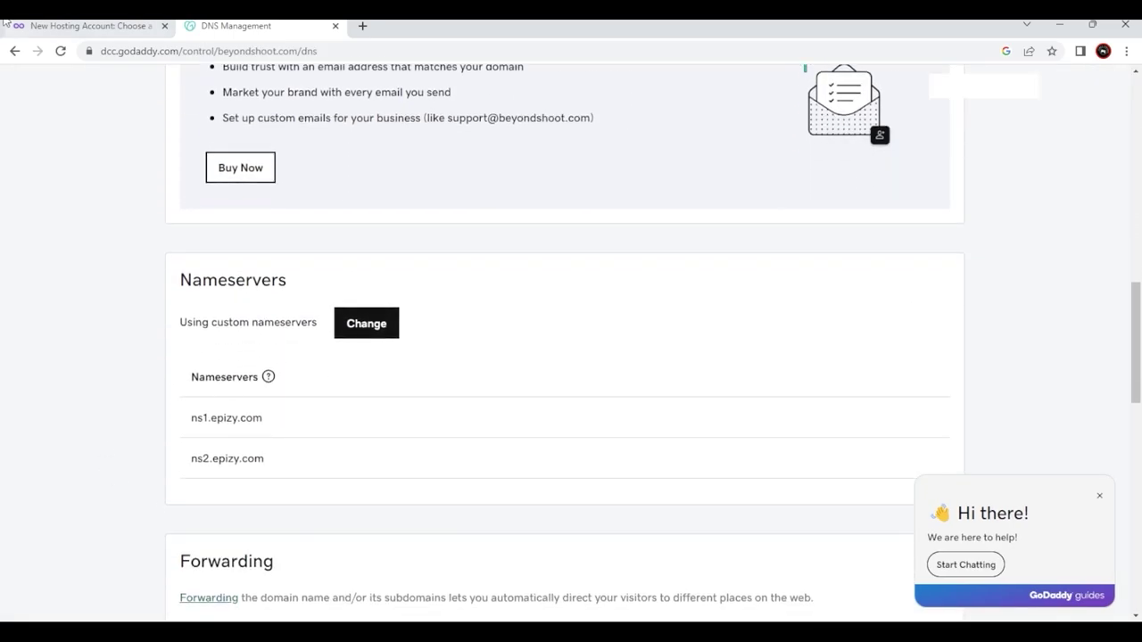
key(ctrl+shift+Tab)
Continue to account details, enter an account password, and create the beyondshoot.com hosting account.
click(720, 578)
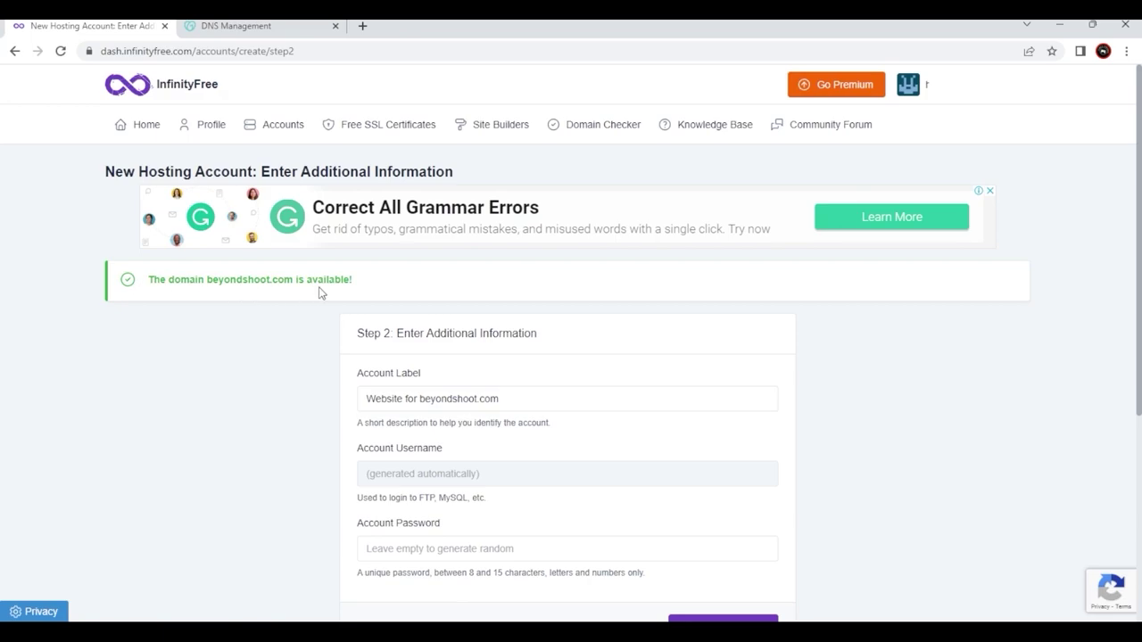
scroll(265, 386, down, 1)
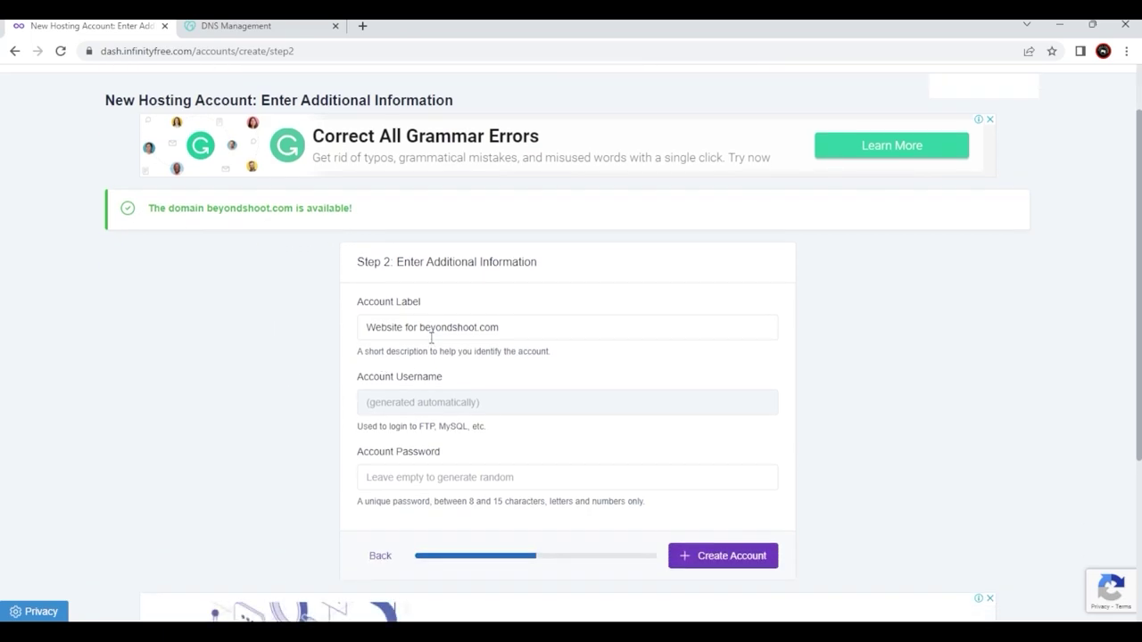
scroll(373, 385, down, 2)
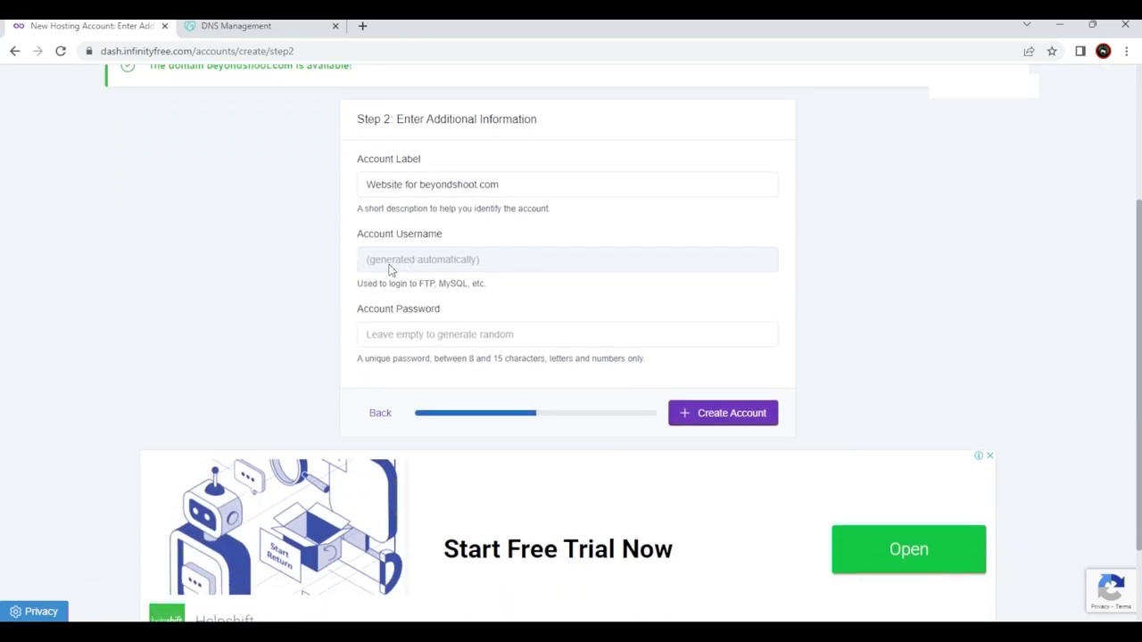
click(423, 341)
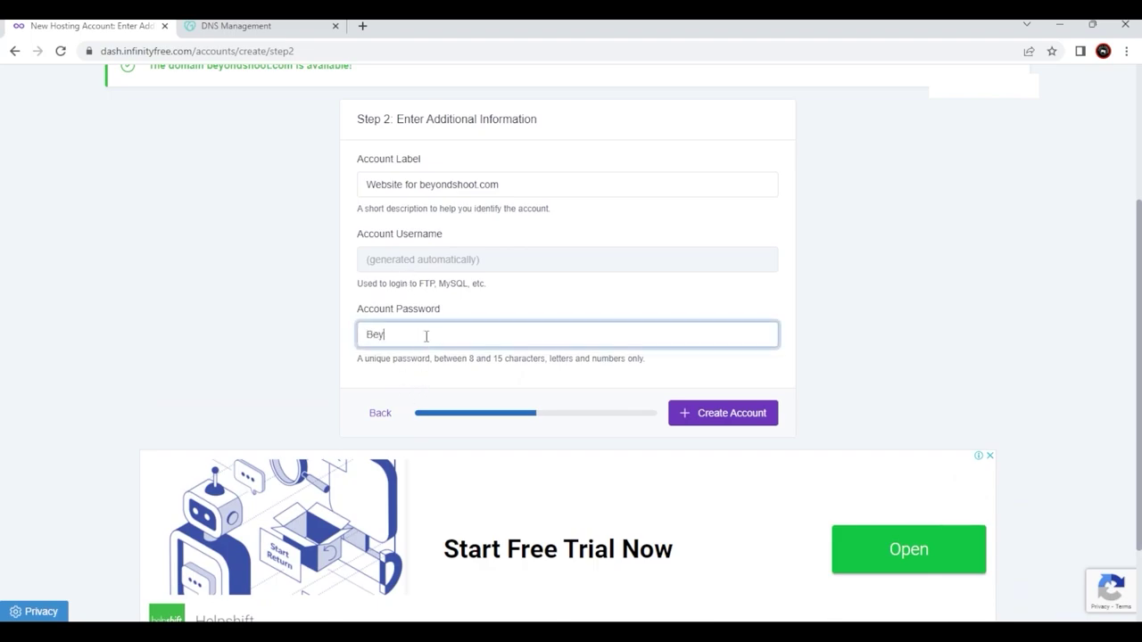
click(743, 426)
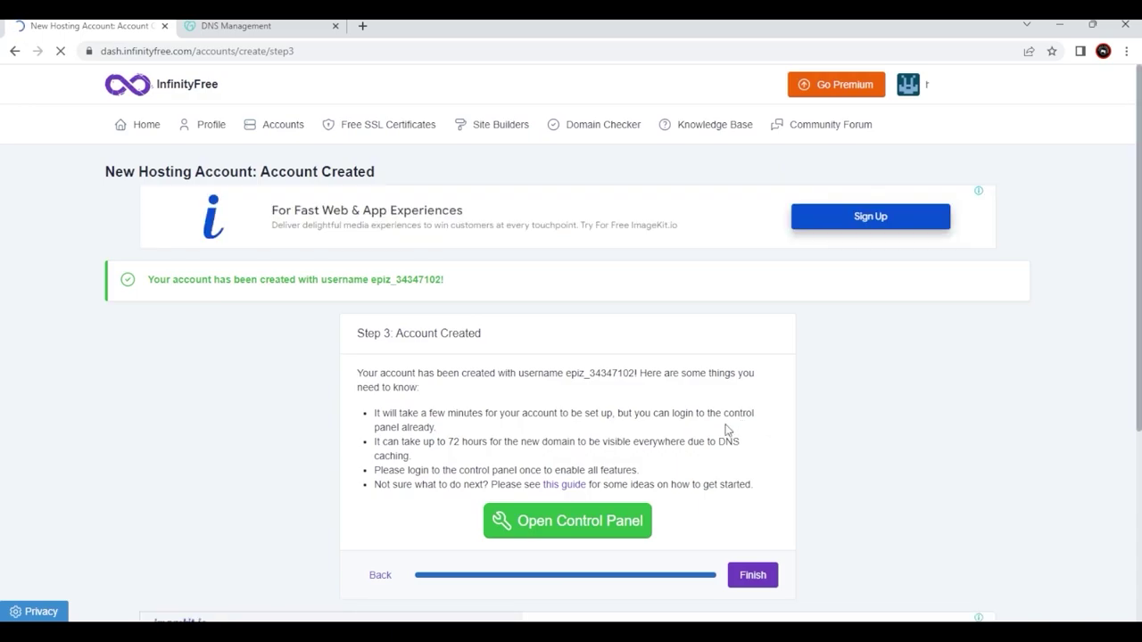
Finish setup, open the beyondshoot.com account's Control Panel, and close the leftover cpanel tab.
click(754, 576)
scroll(976, 527, down, 2)
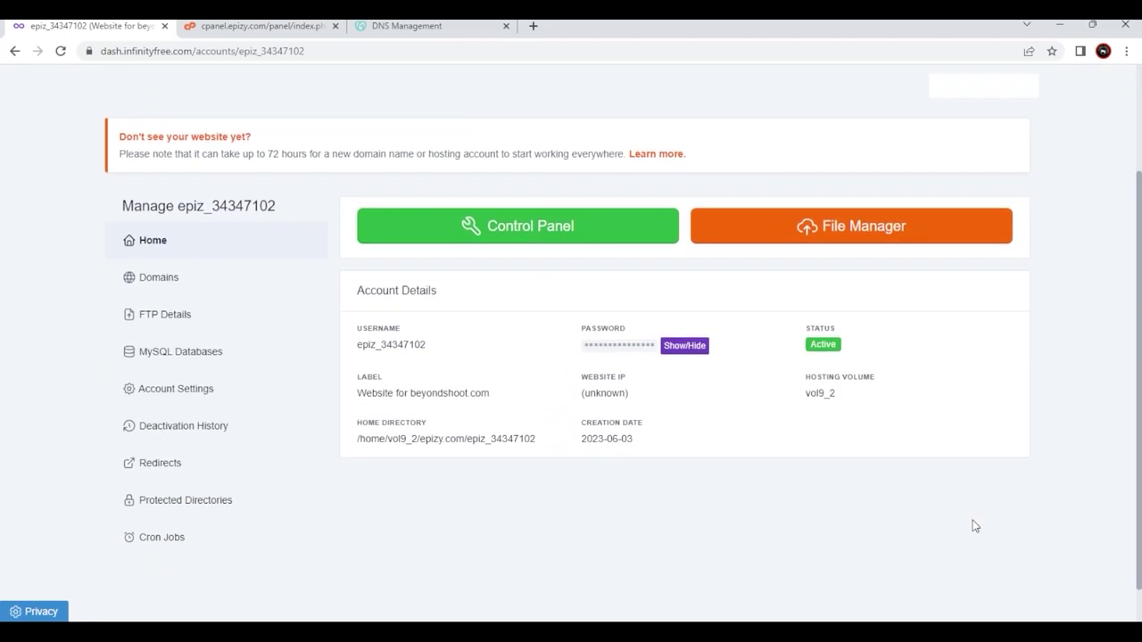
scroll(966, 536, up, 1)
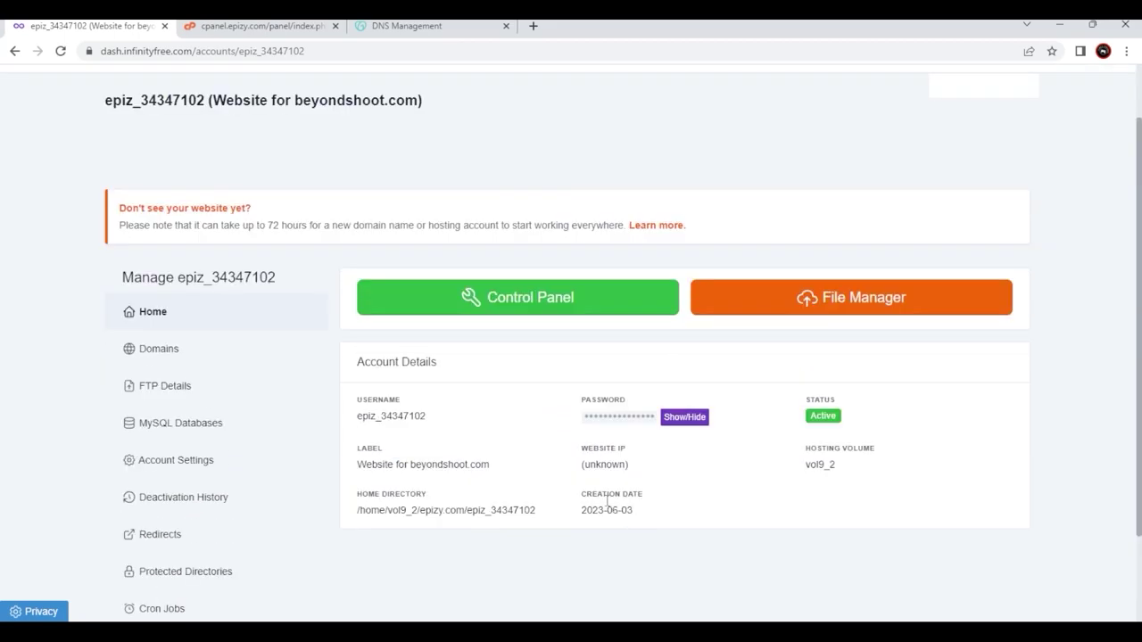
click(563, 311)
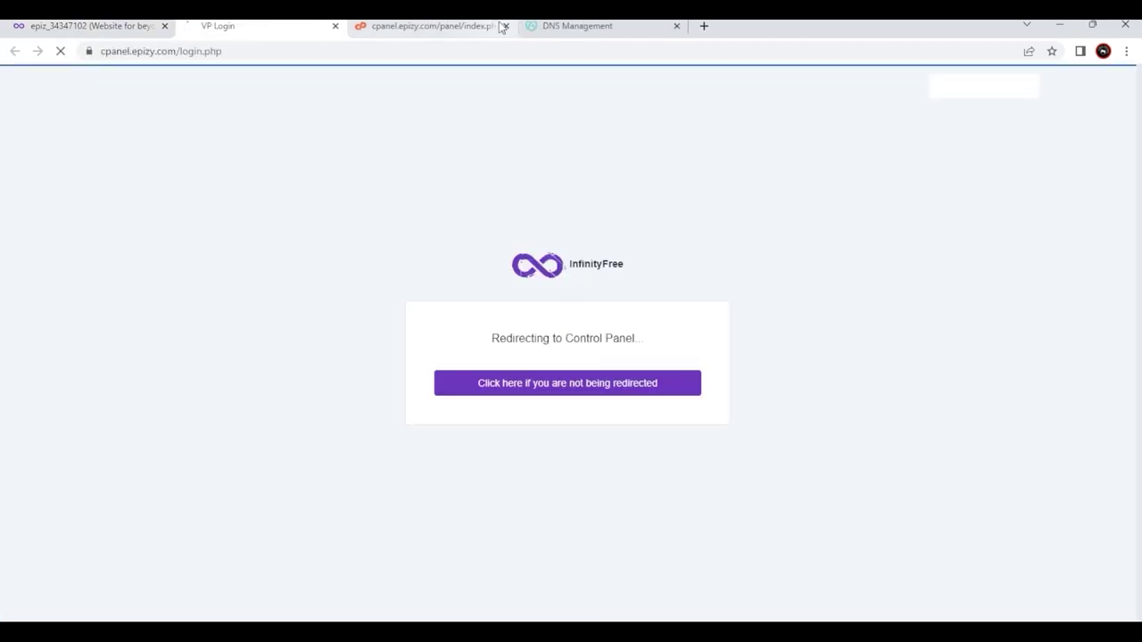
click(506, 26)
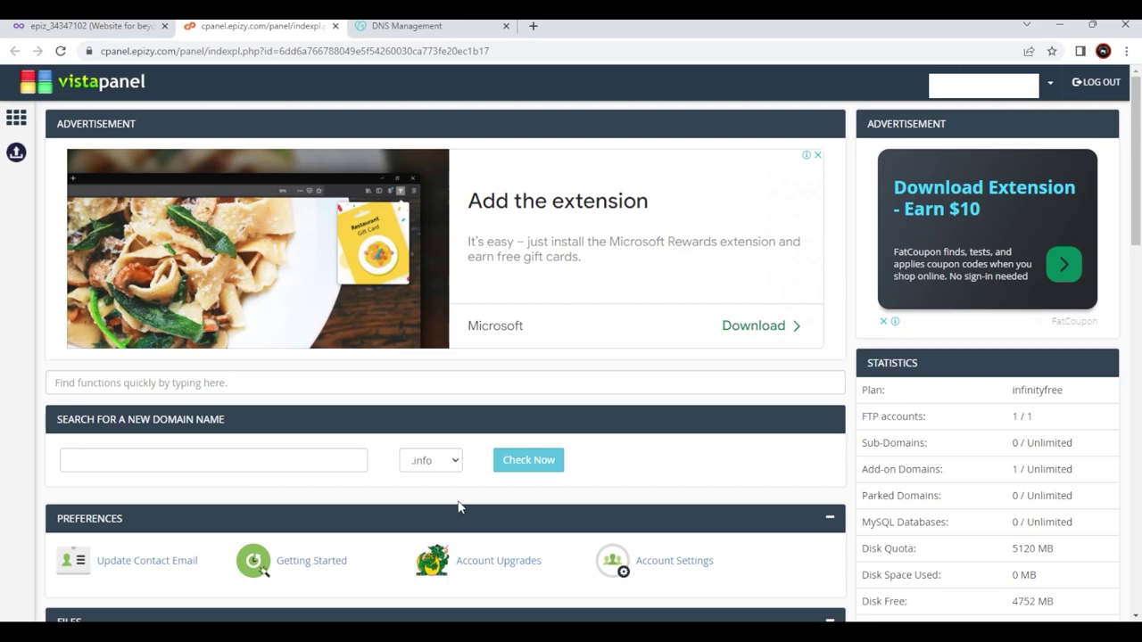
Scroll down the vistaPanel page to reach the Softaculous Apps Installer.
scroll(458, 507, down, 2)
scroll(457, 504, down, 1)
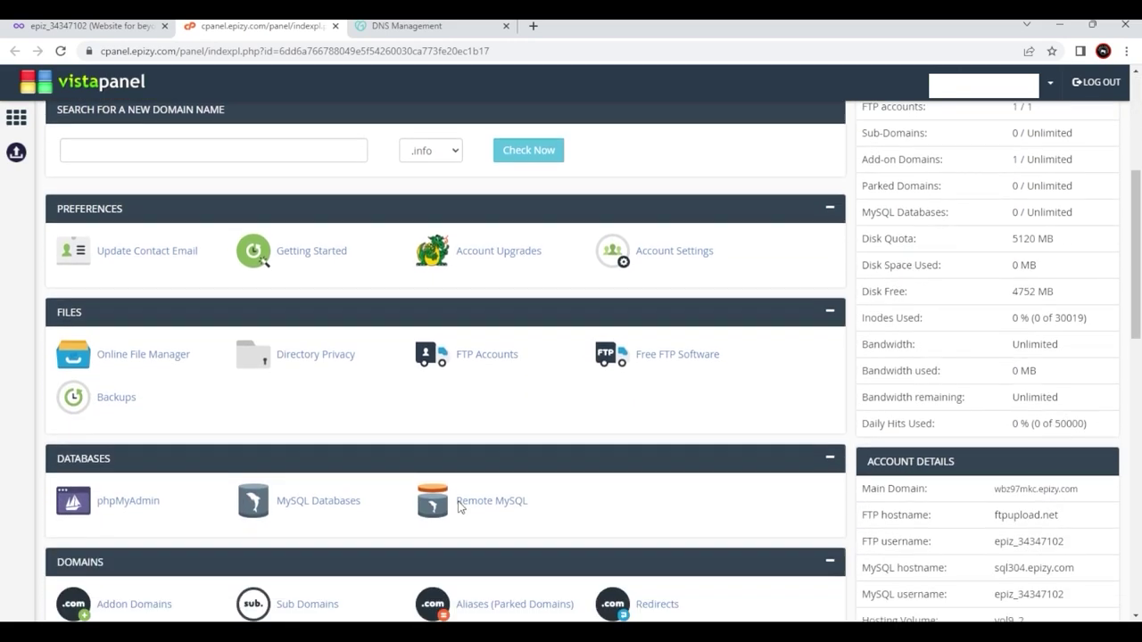
scroll(458, 501, down, 2)
scroll(458, 501, down, 1)
scroll(458, 502, down, 2)
scroll(458, 504, down, 2)
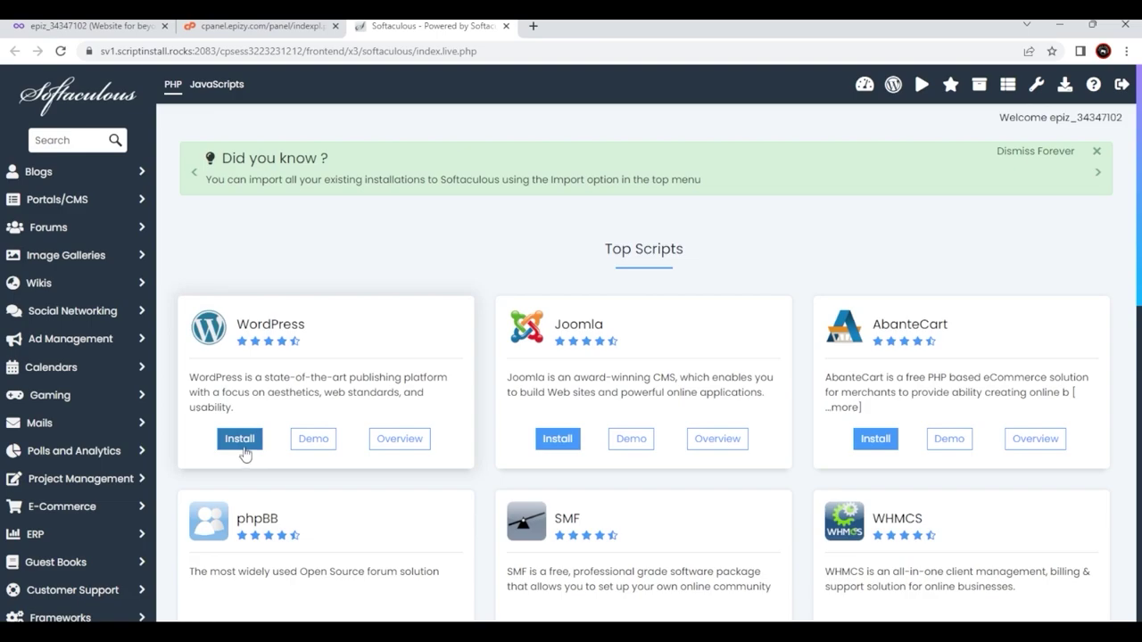
Start the WordPress install, naming the site 'BSho' with description 'Create You Inspire'.
click(244, 452)
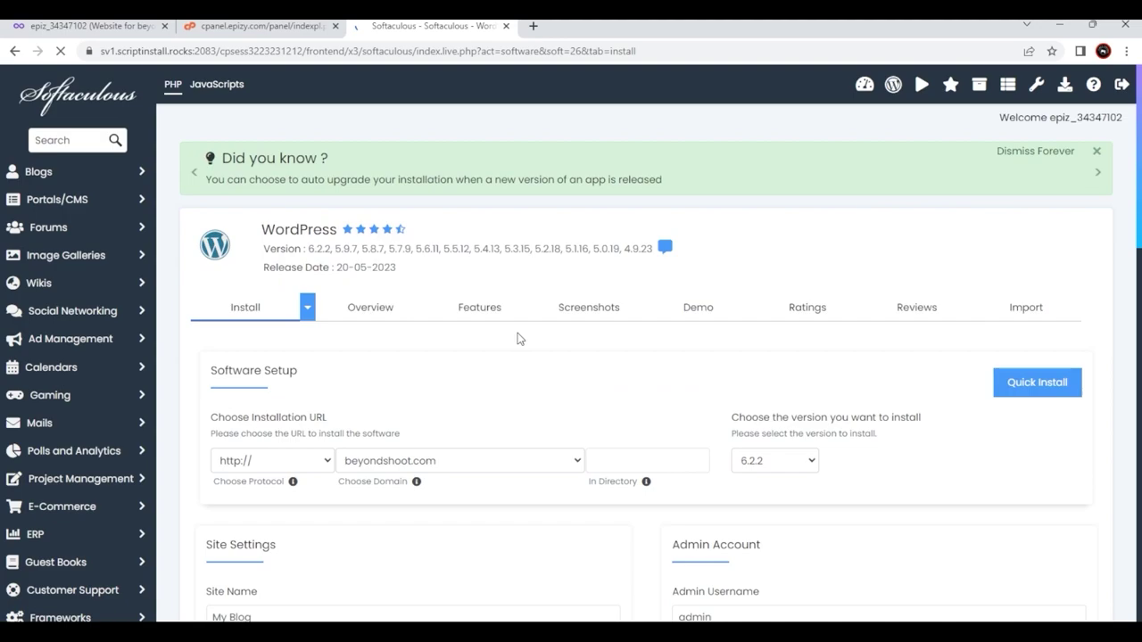
scroll(536, 380, down, 1)
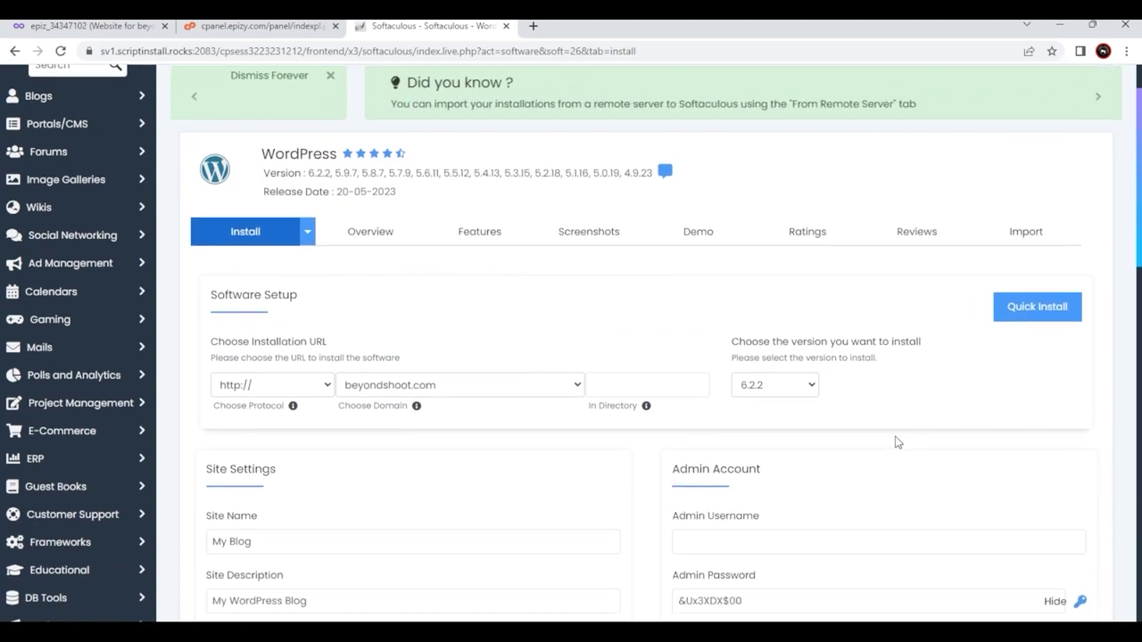
scroll(897, 442, down, 2)
click(272, 339)
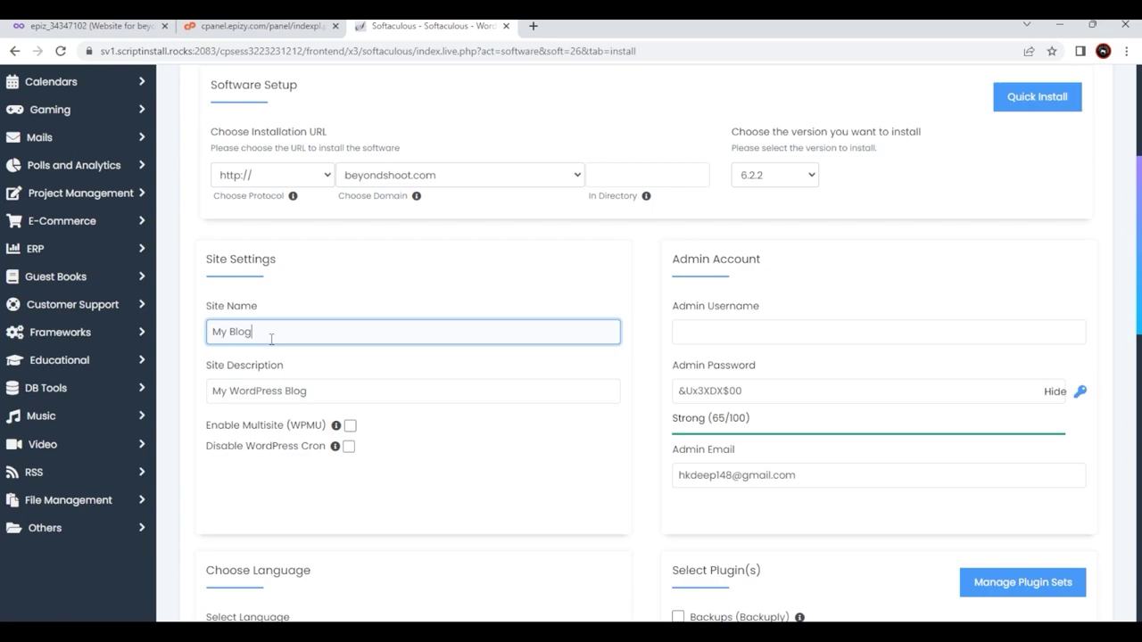
key(ctrl+shift+Left)
key(ctrl+shift+Left)
text(Beyond )
text(Shoot)
click(412, 393)
key(ctrl+a)
key(BackSpace)
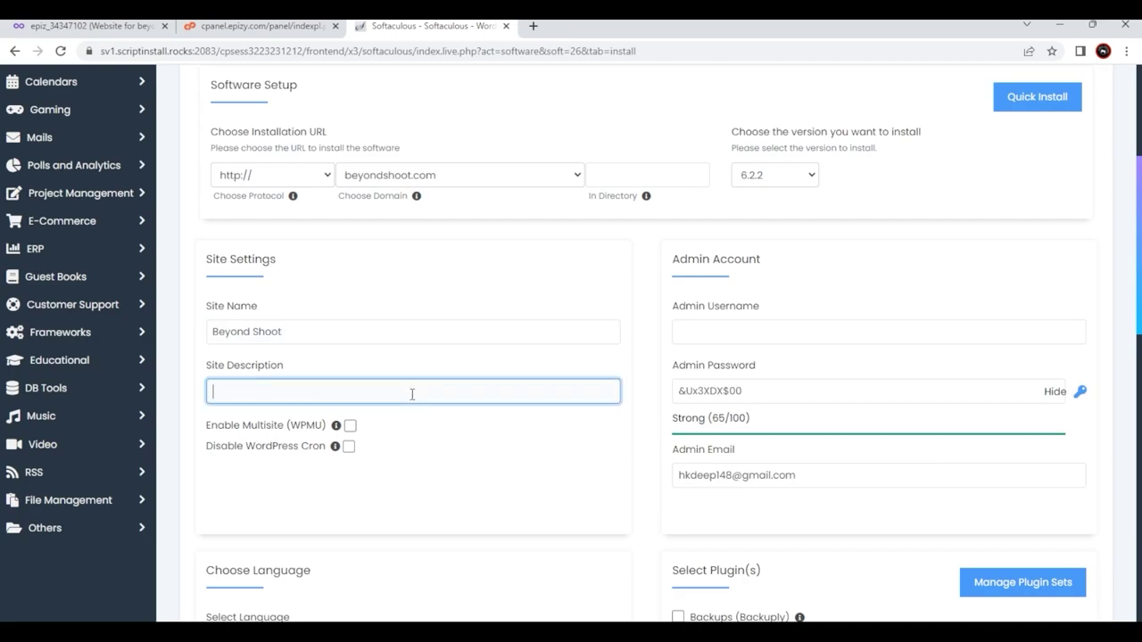
text(Create You )
text(Inspire)
click(597, 489)
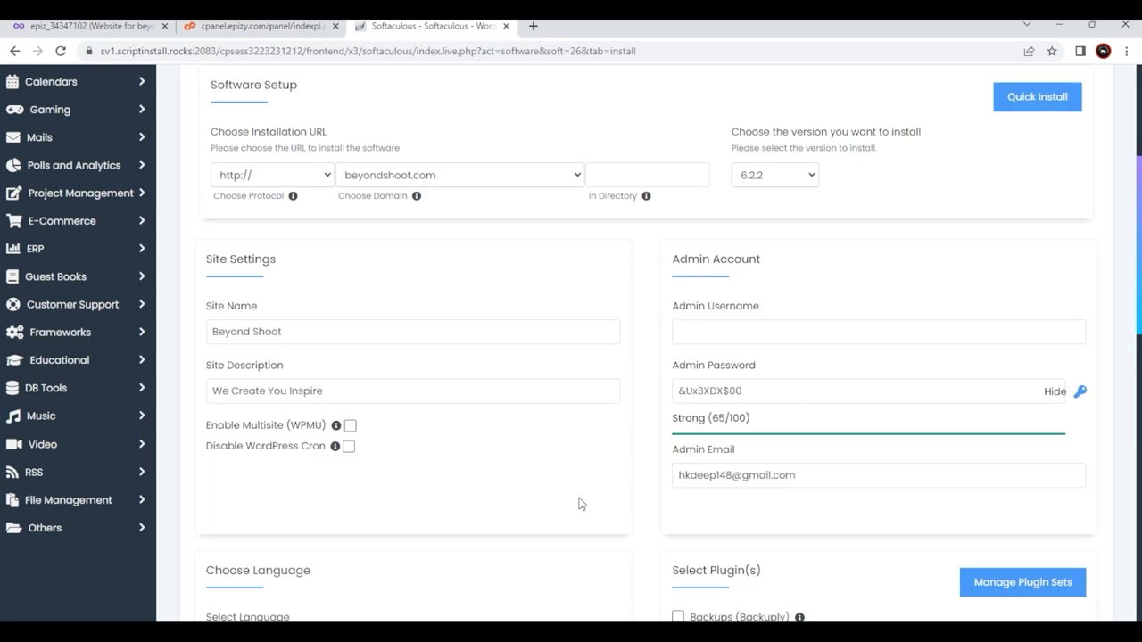
Enter the admin username and replace the suggested admin password with a custom one.
click(776, 323)
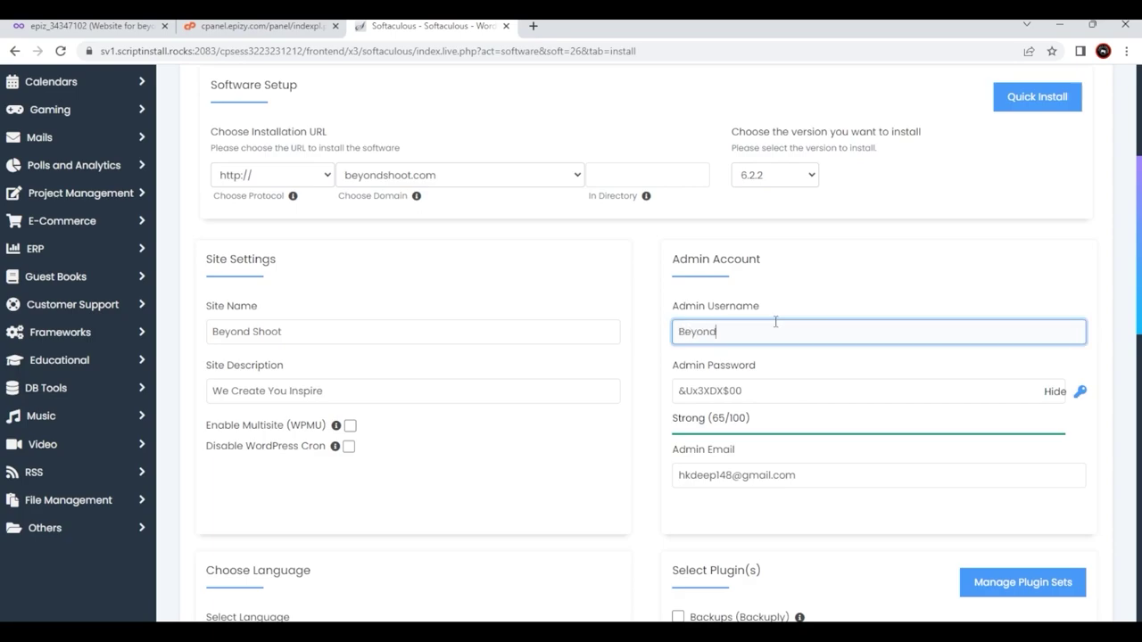
click(770, 389)
key(ctrl+a)
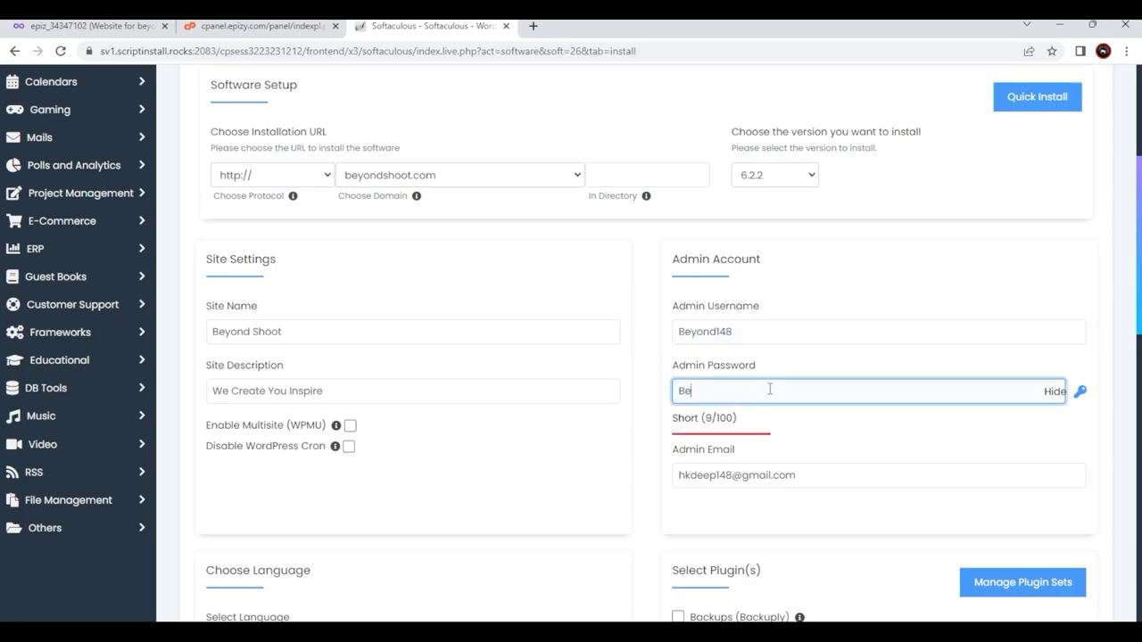
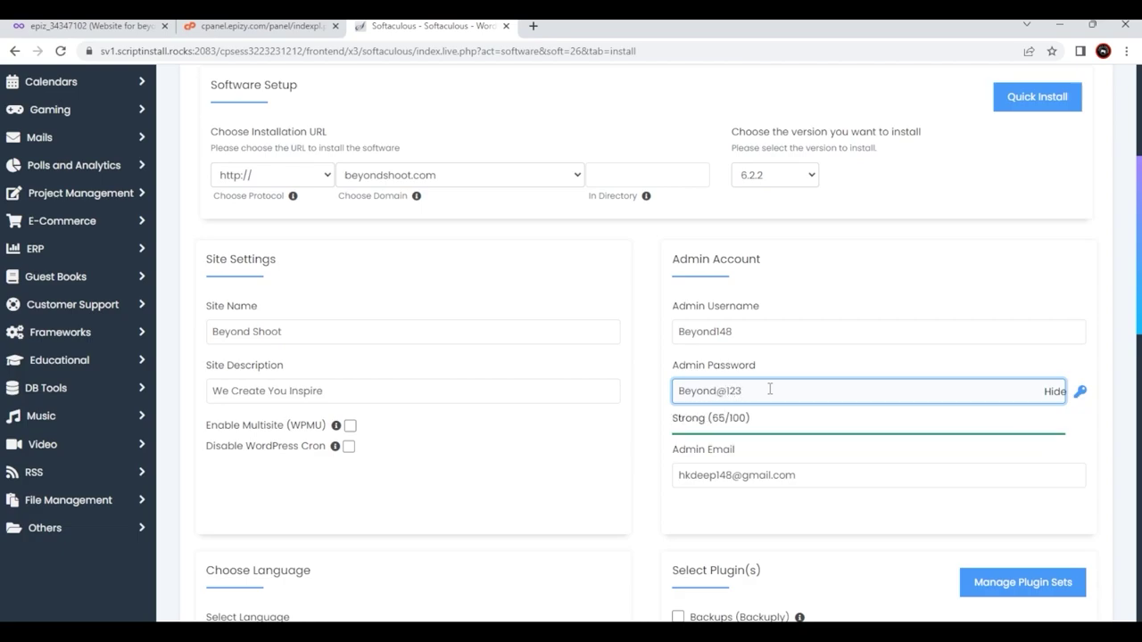
click(607, 482)
Scroll to the bottom of the form and launch the WordPress installation.
scroll(607, 478, down, 1)
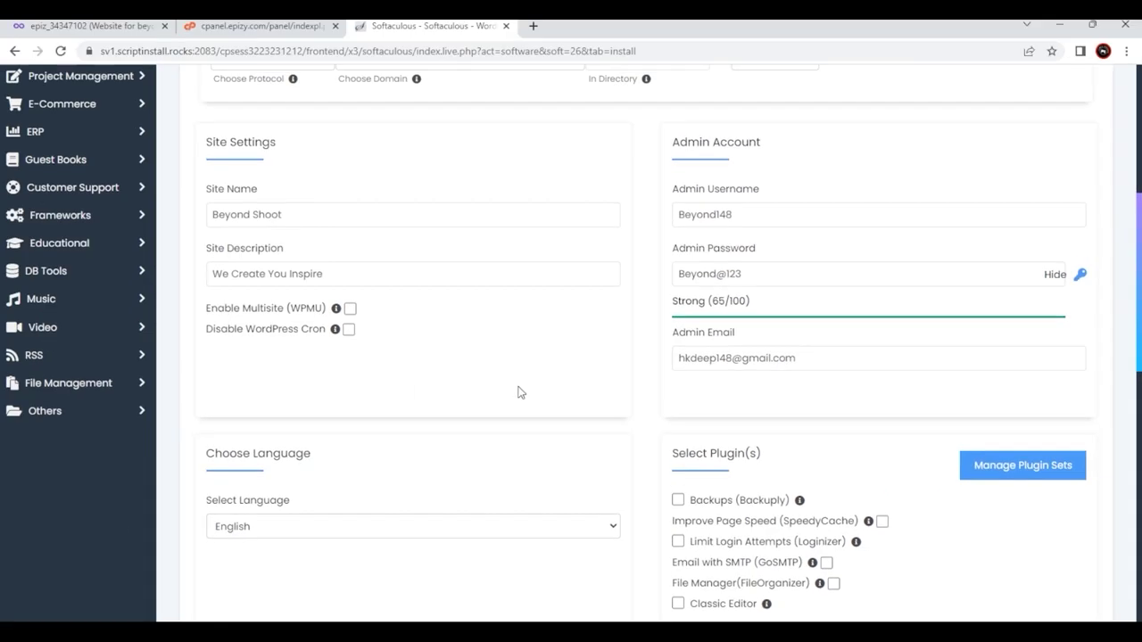
scroll(619, 253, up, 1)
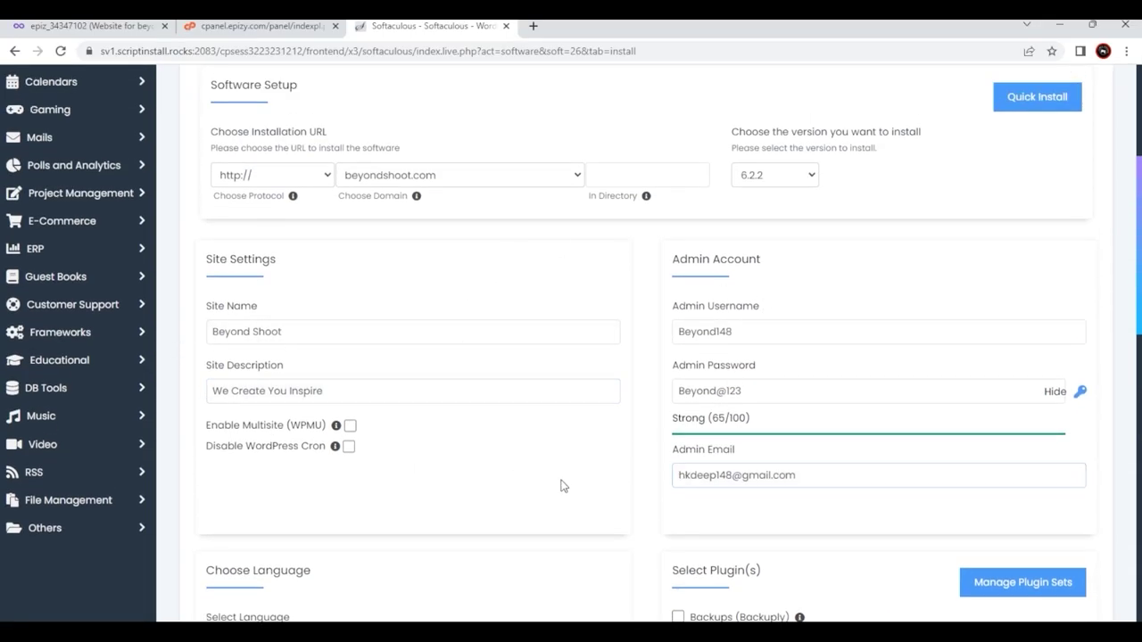
scroll(612, 530, down, 4)
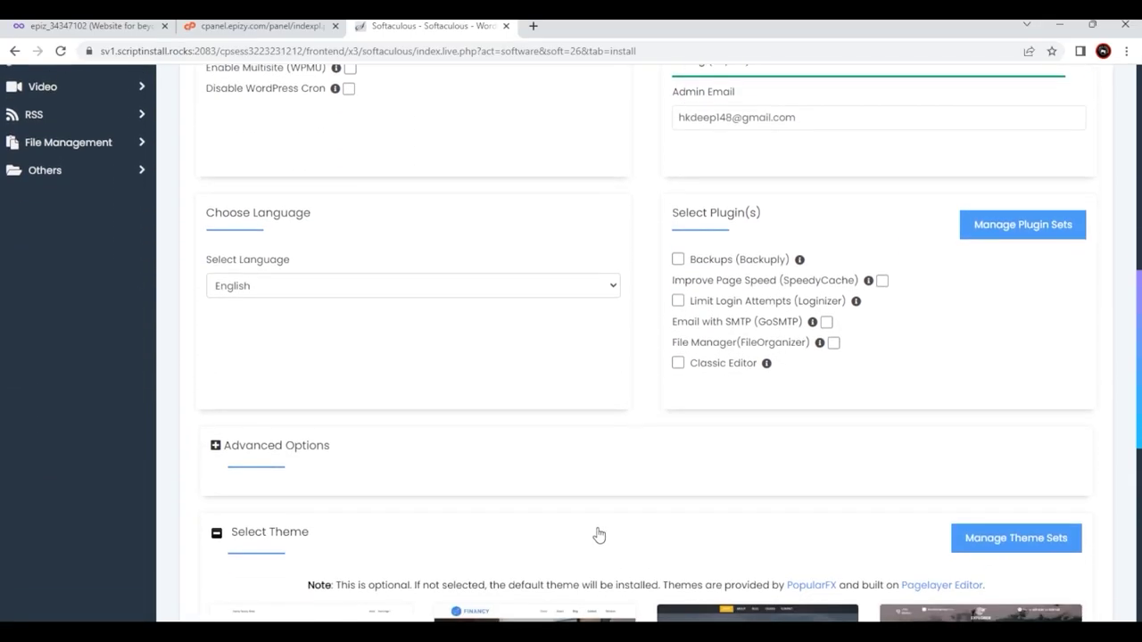
scroll(598, 535, down, 1)
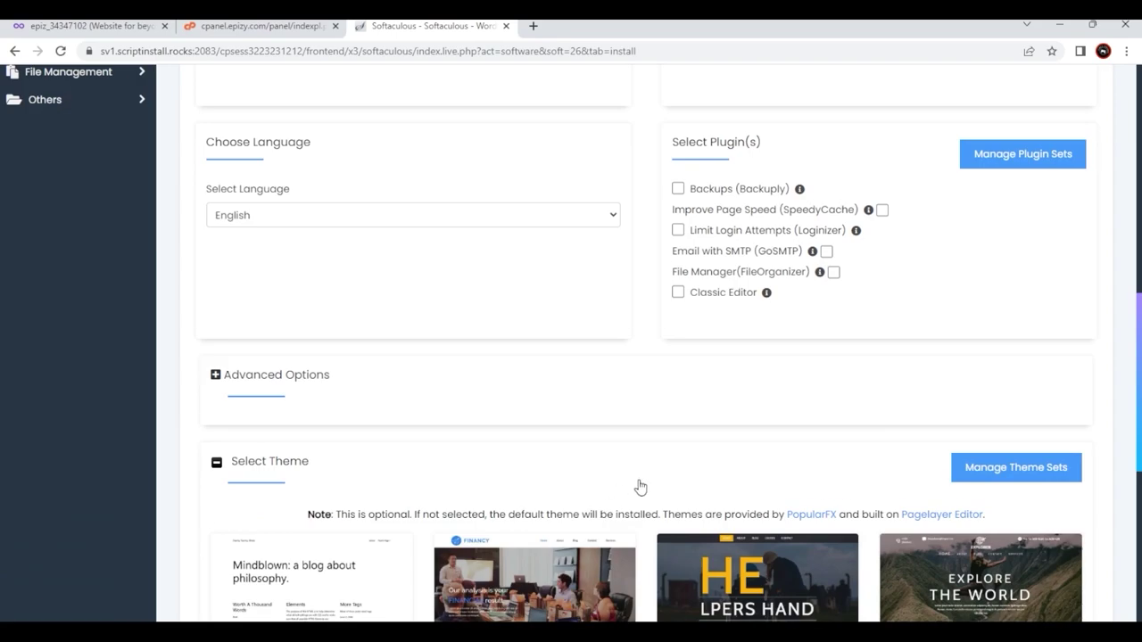
scroll(639, 488, down, 3)
scroll(710, 559, down, 2)
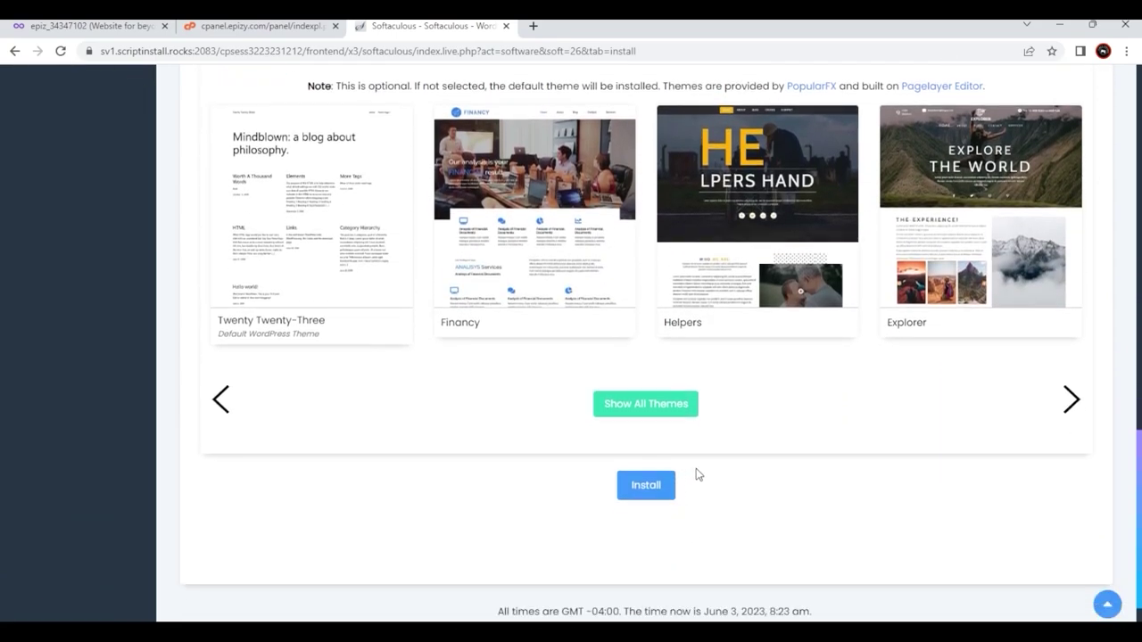
click(658, 496)
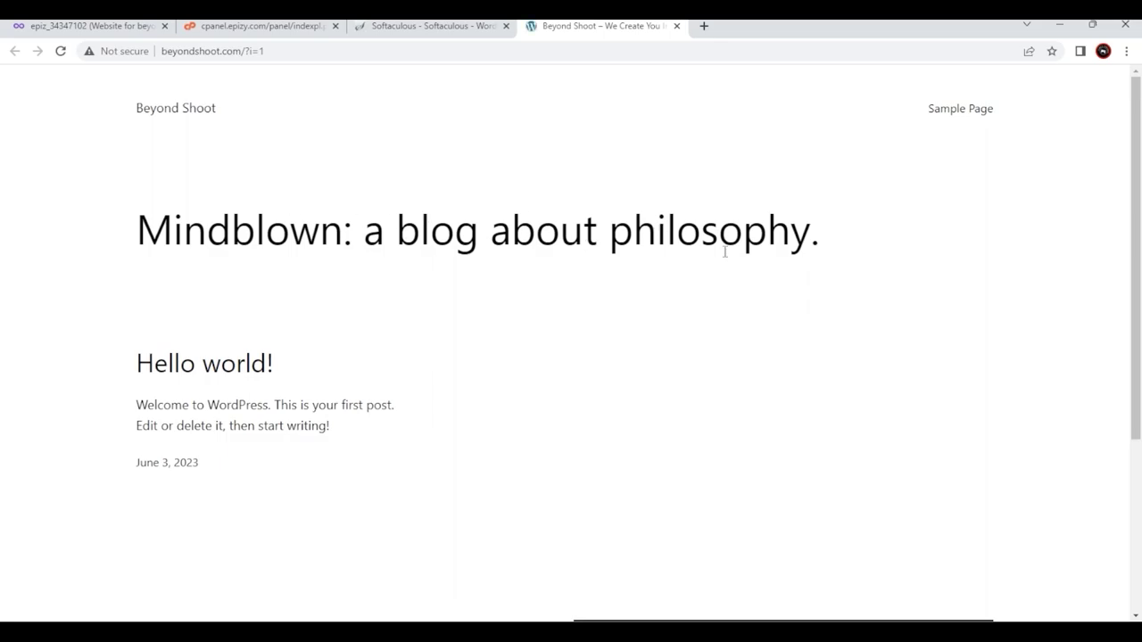
Scroll the fresh Beyond Shoot home page down to its WordPress-powered footer.
scroll(343, 432, down, 1)
scroll(348, 438, down, 2)
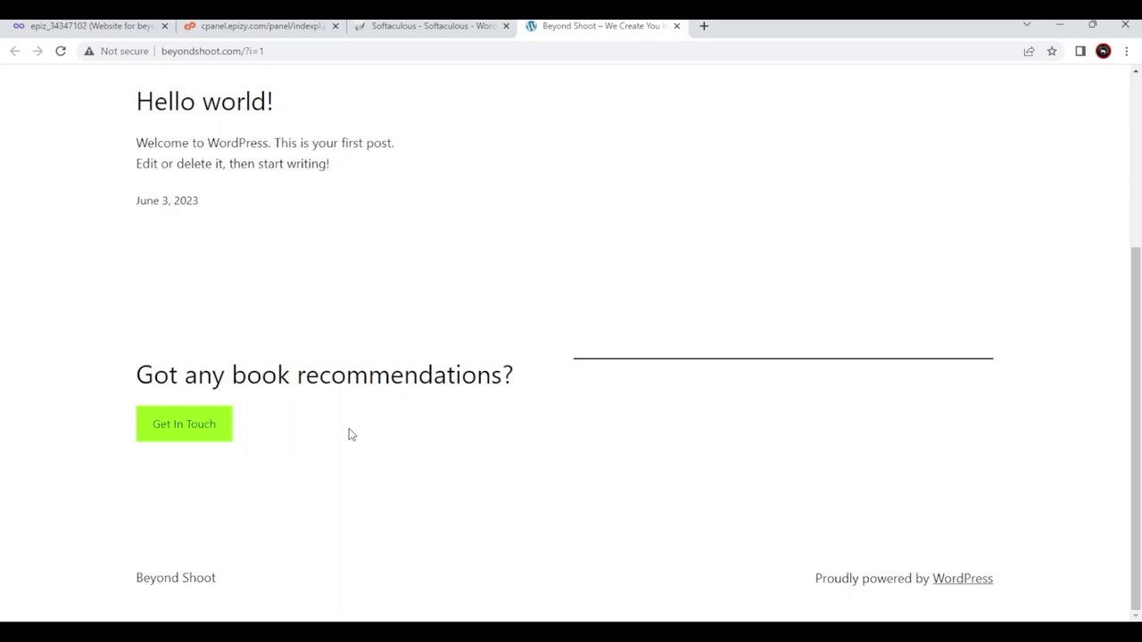
Log in at beyondshoot.com/wp-admin with the admin username and password, with Remember Me ticked.
click(166, 51)
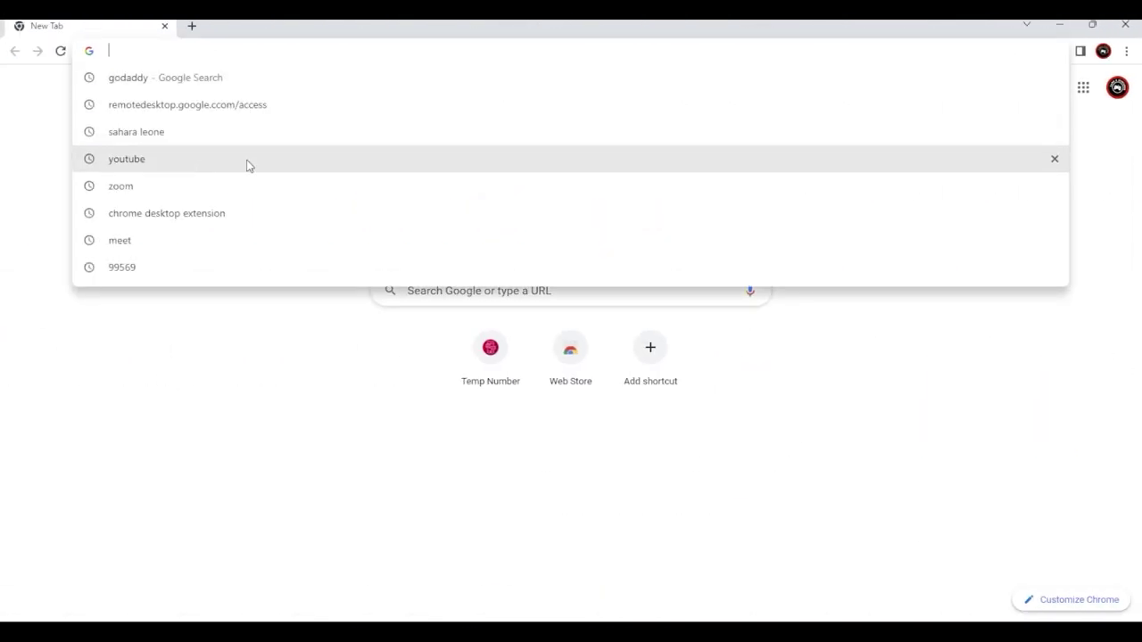
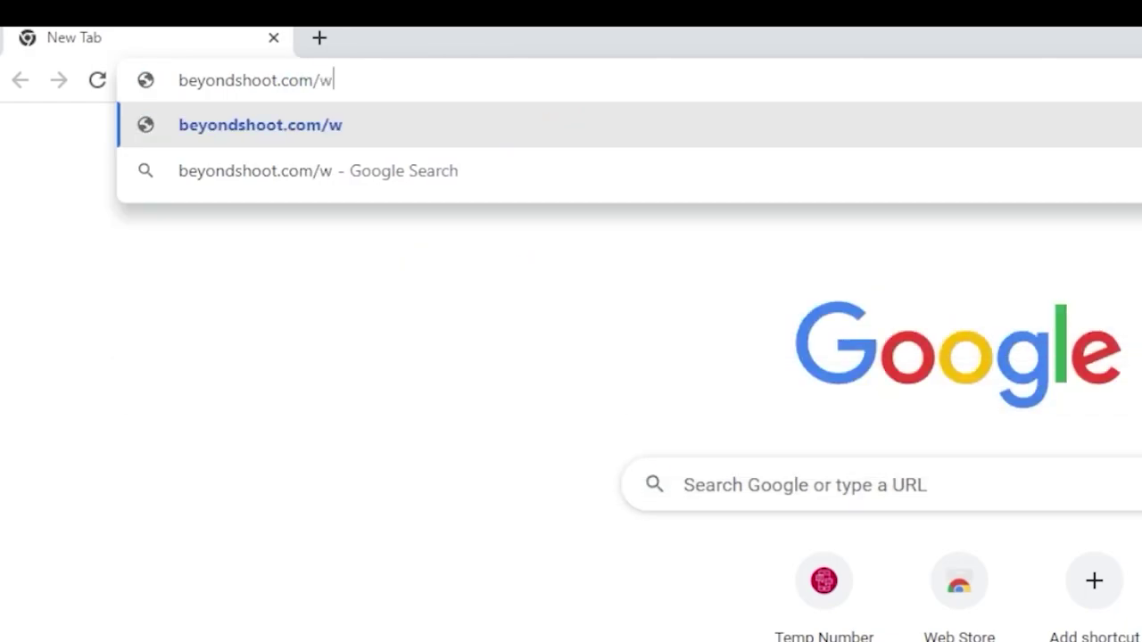
key(Return)
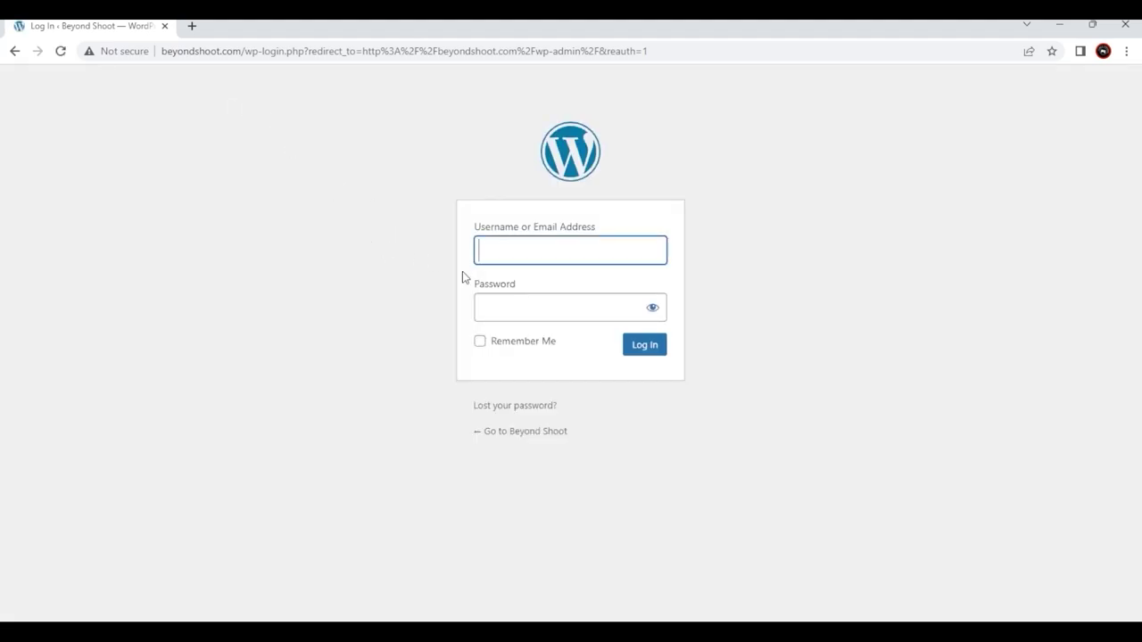
key(Tab)
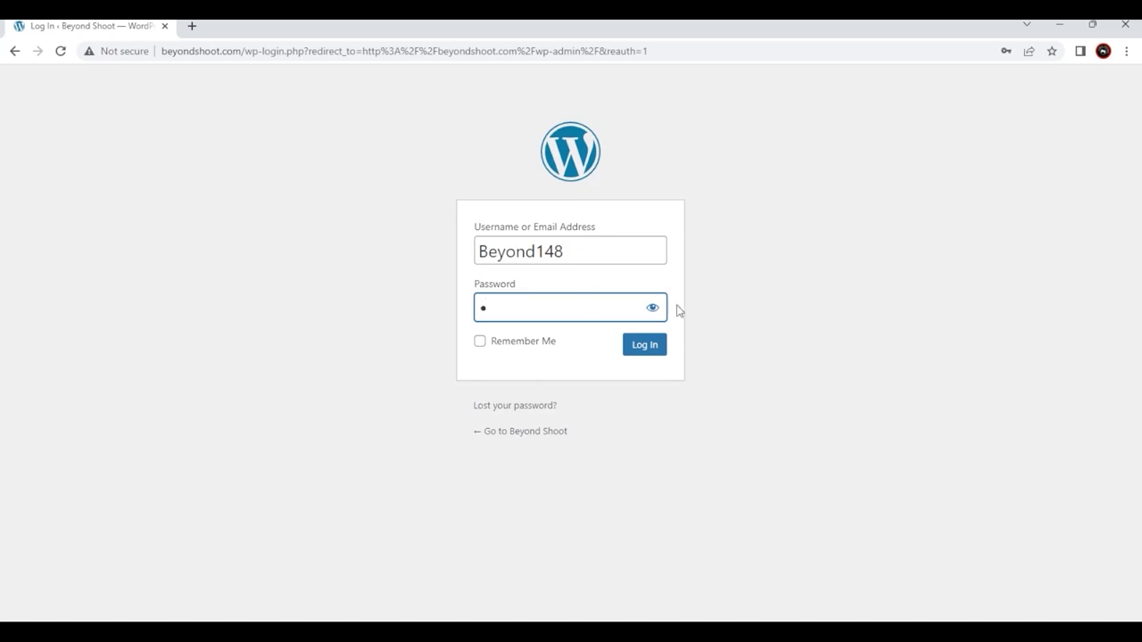
click(652, 307)
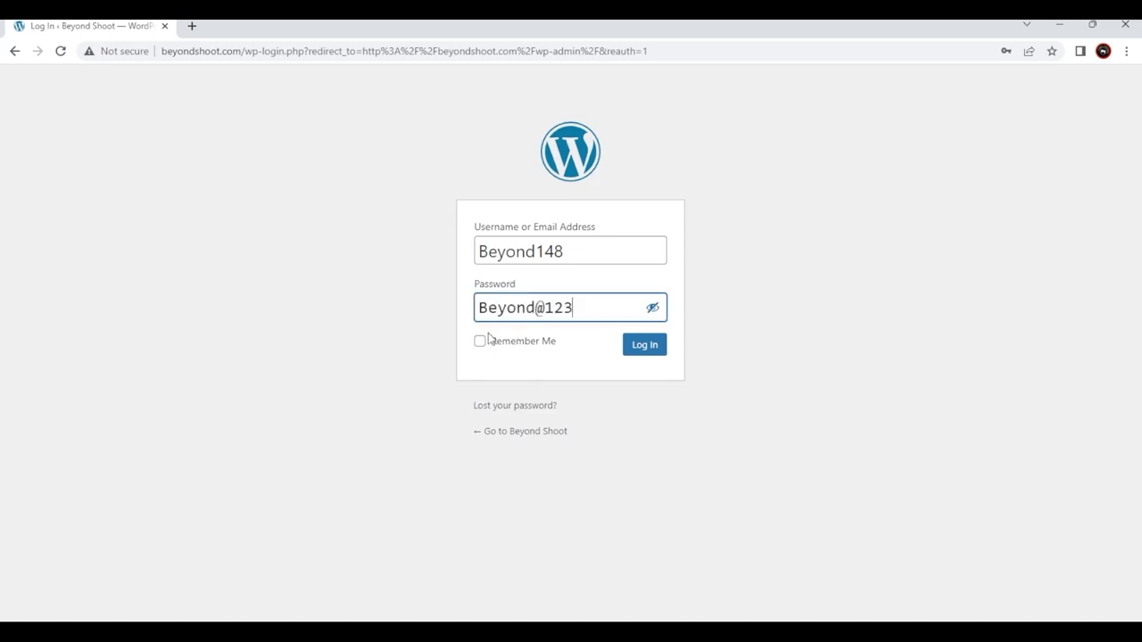
click(489, 339)
click(654, 357)
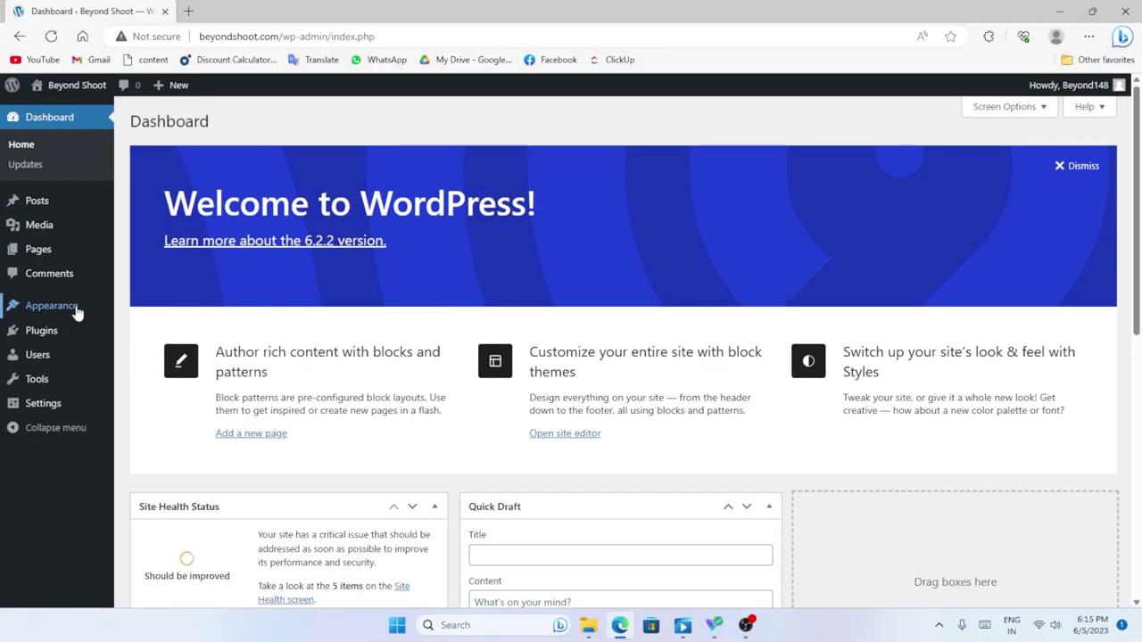
Search new themes for 'astra', install the Astra theme and activate it.
click(143, 307)
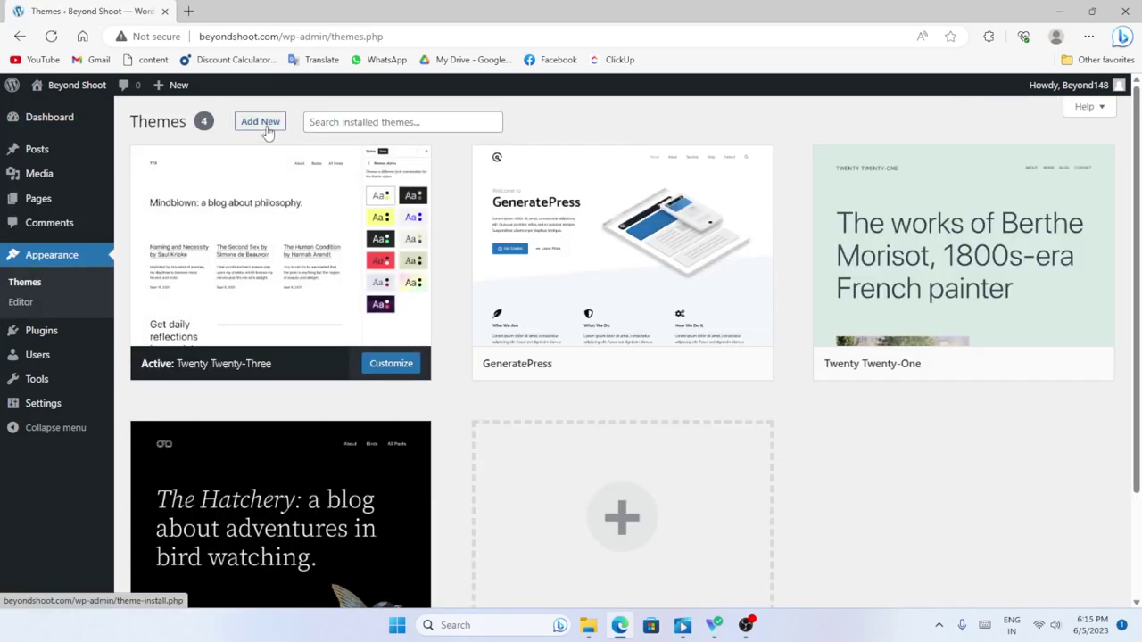
click(260, 123)
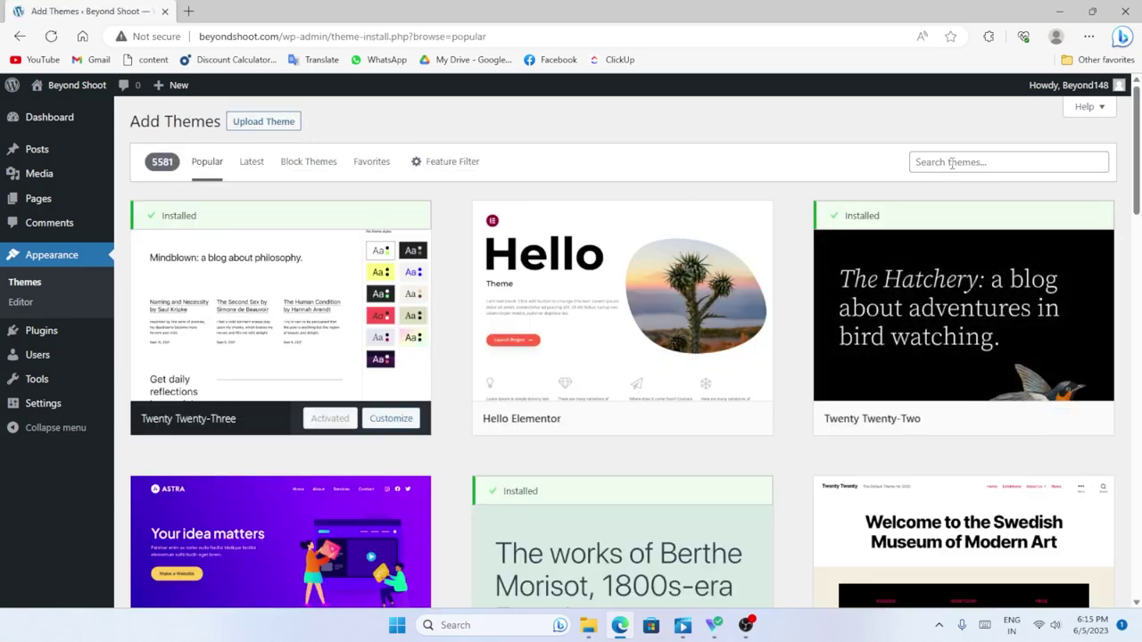
click(951, 162)
text(astr)
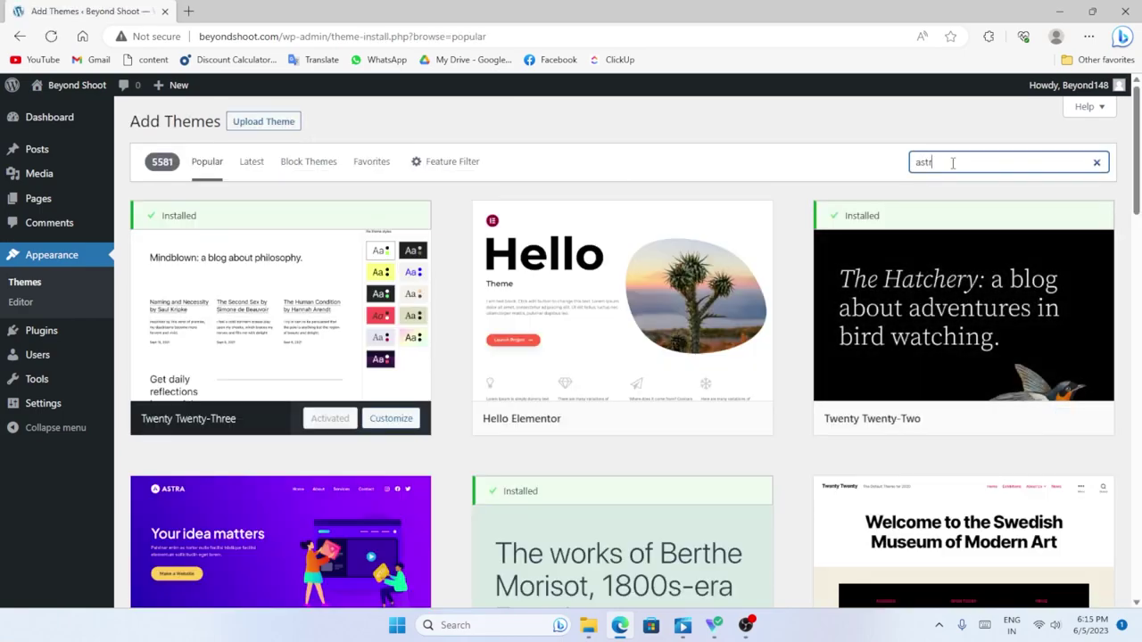
text(a)
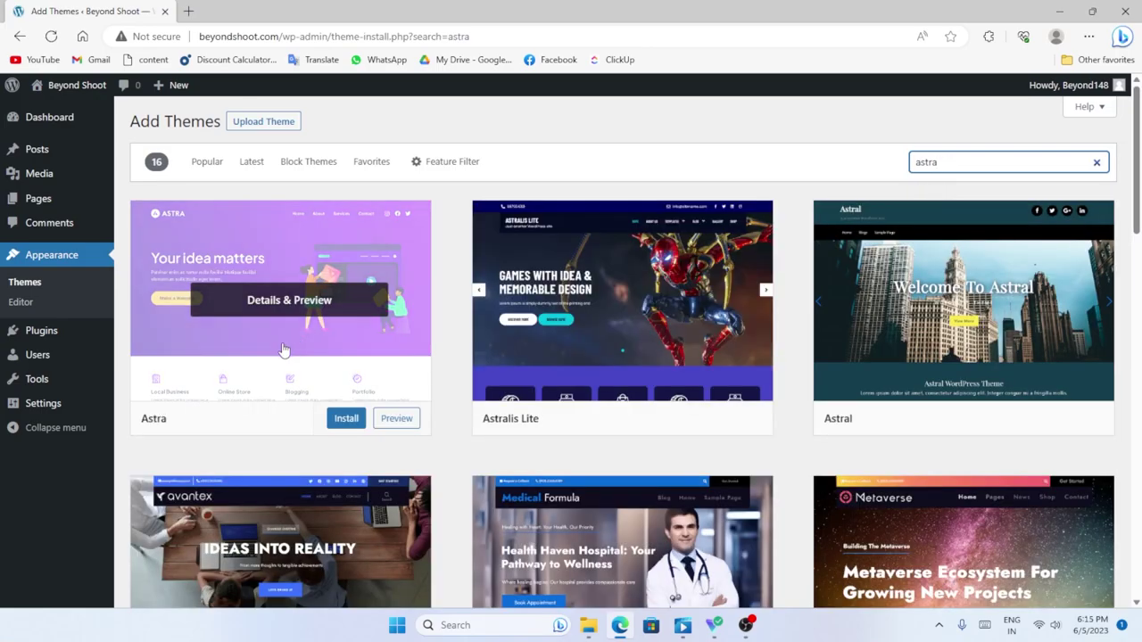
click(317, 327)
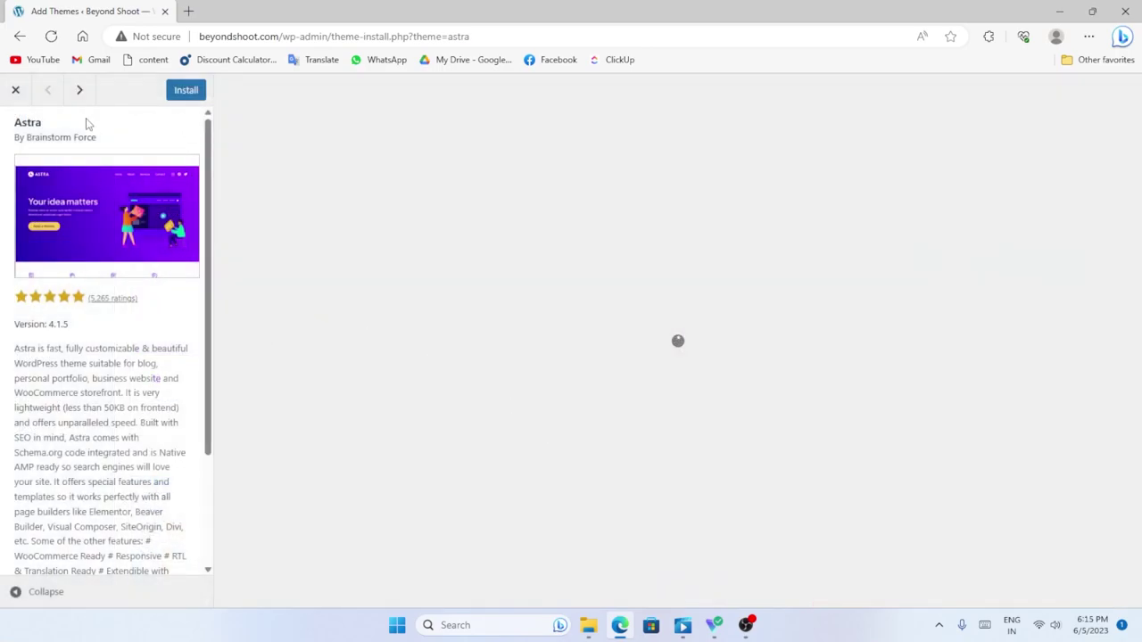
click(15, 90)
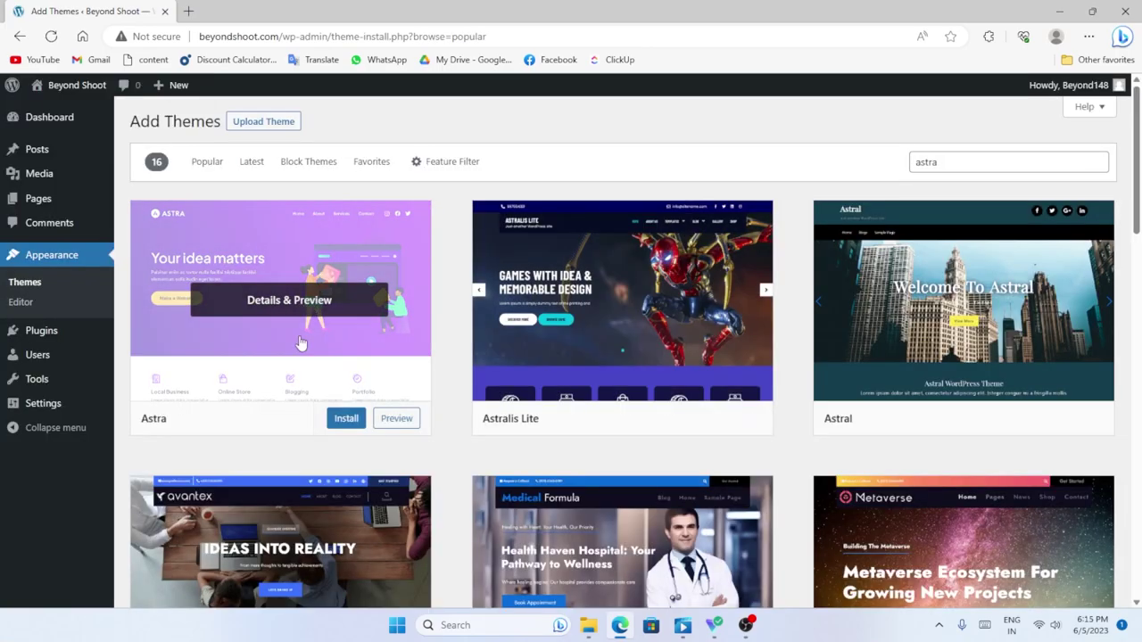
click(348, 423)
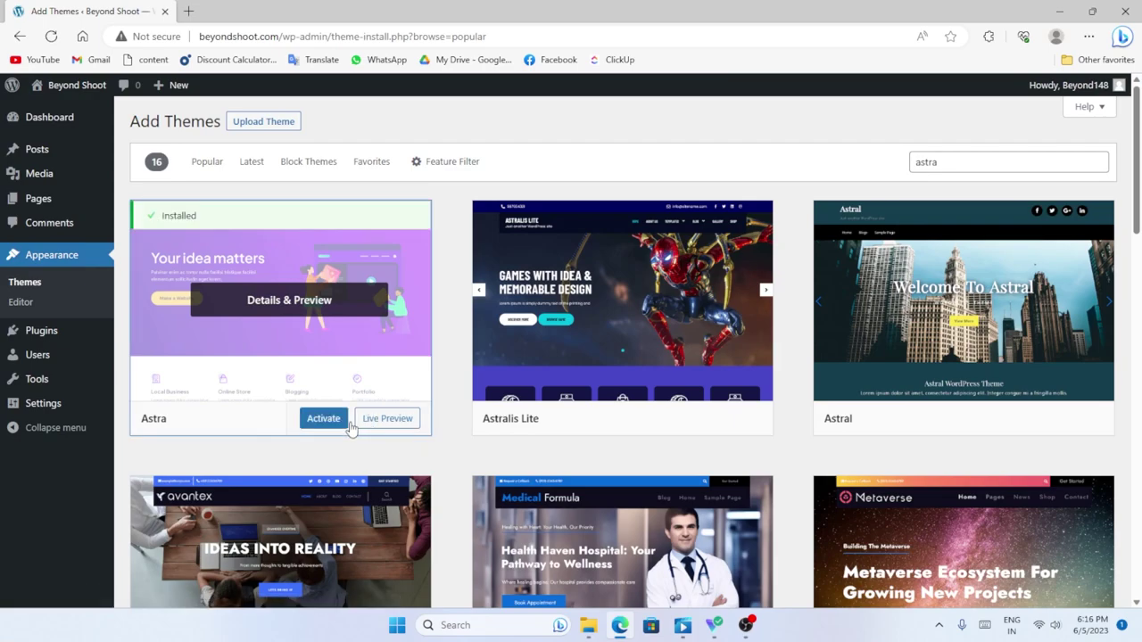
click(324, 419)
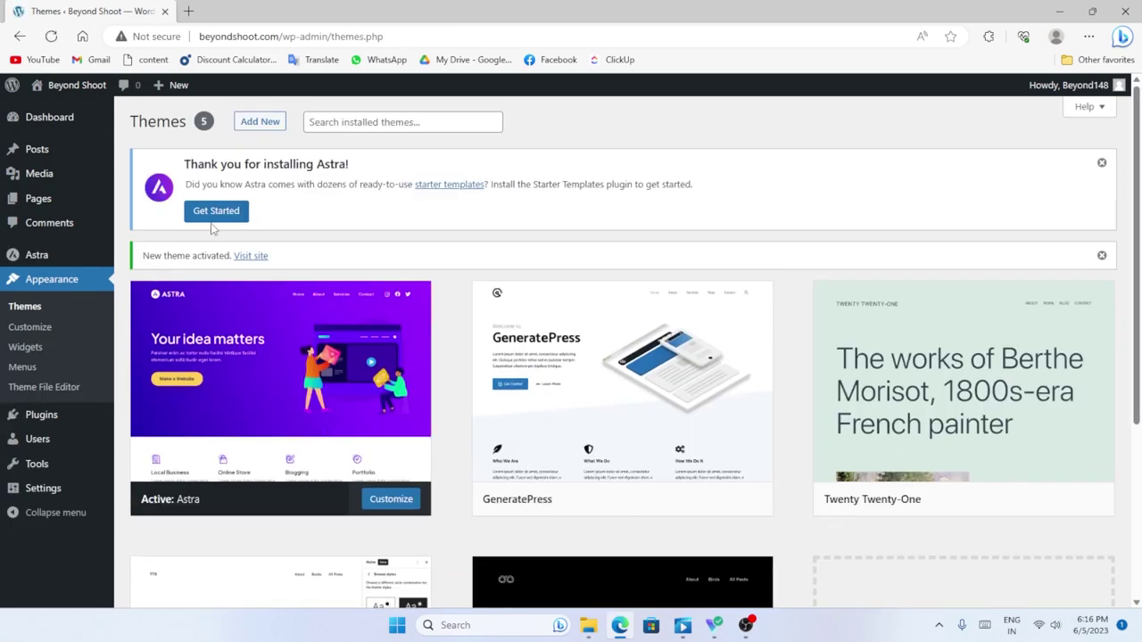
Start Astra starter templates with the Block Editor and pick the Recipe Blog template.
click(216, 214)
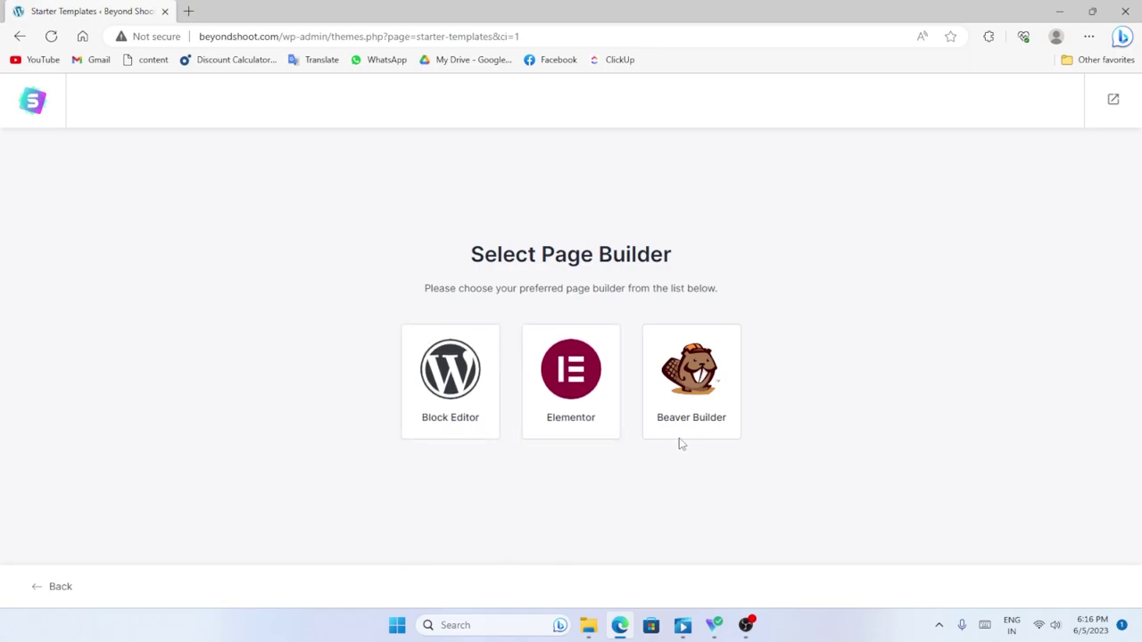
click(456, 436)
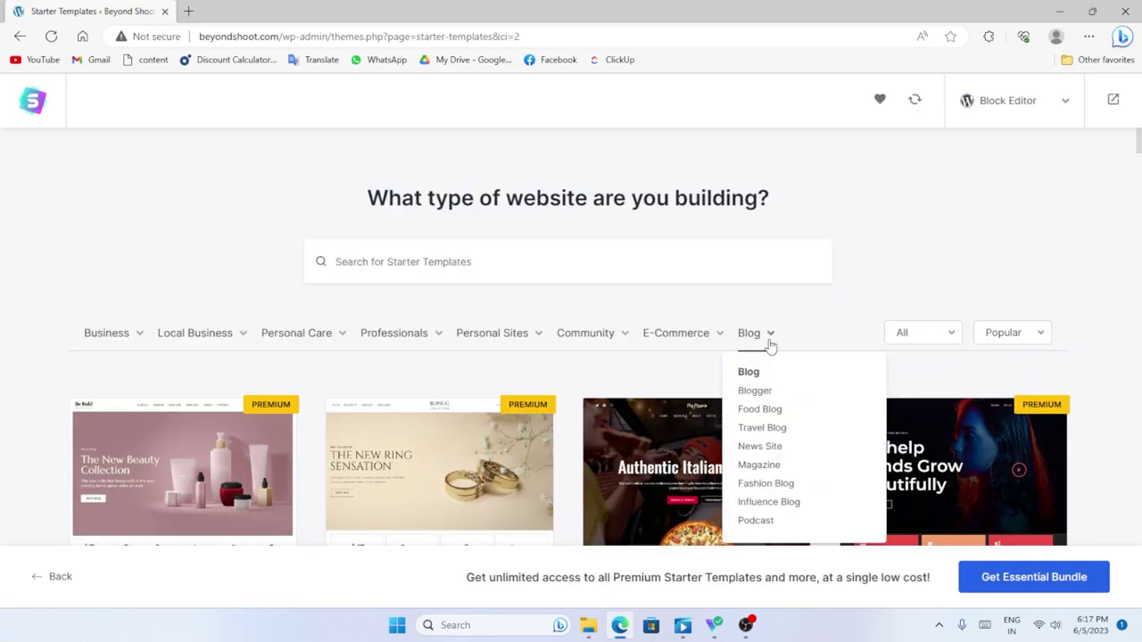
click(768, 336)
scroll(917, 261, down, 2)
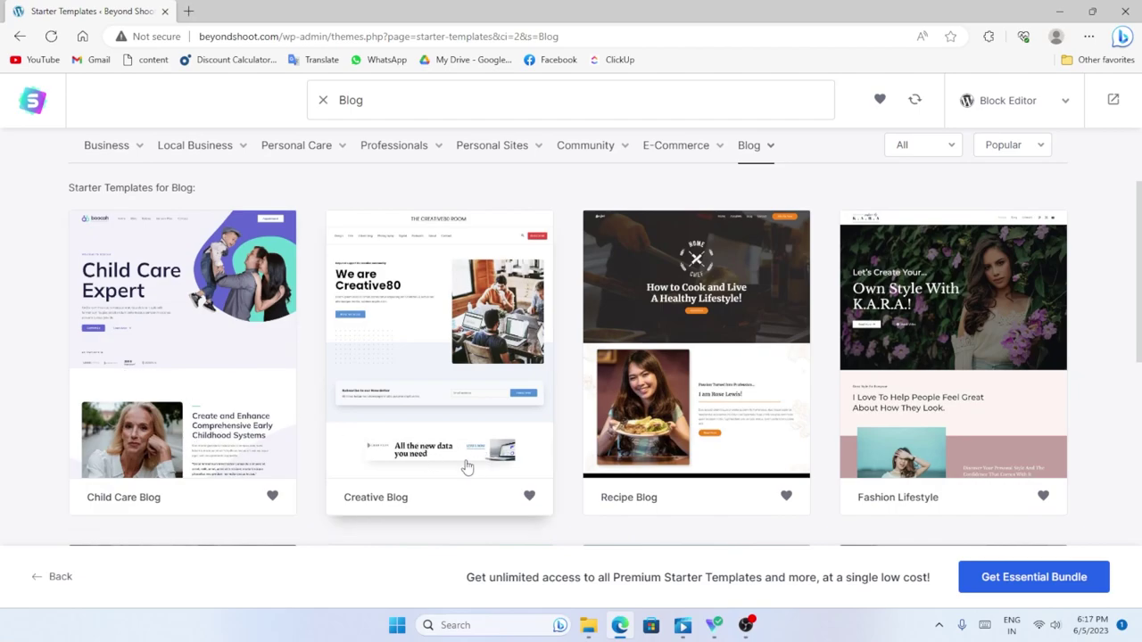
scroll(881, 449, down, 2)
scroll(937, 457, down, 1)
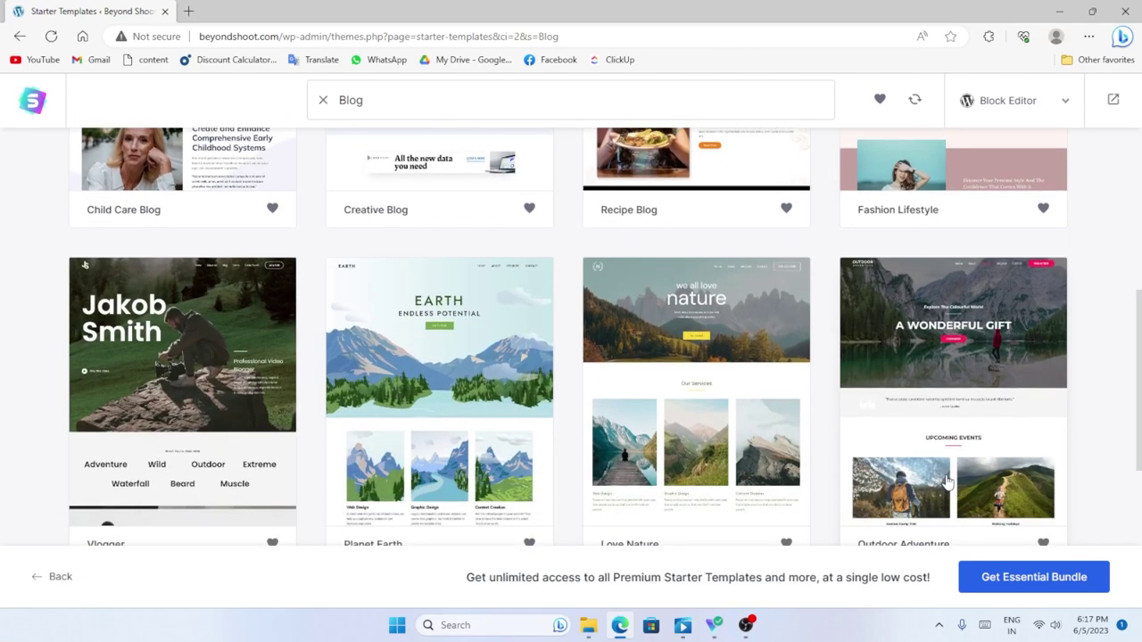
scroll(928, 464, up, 3)
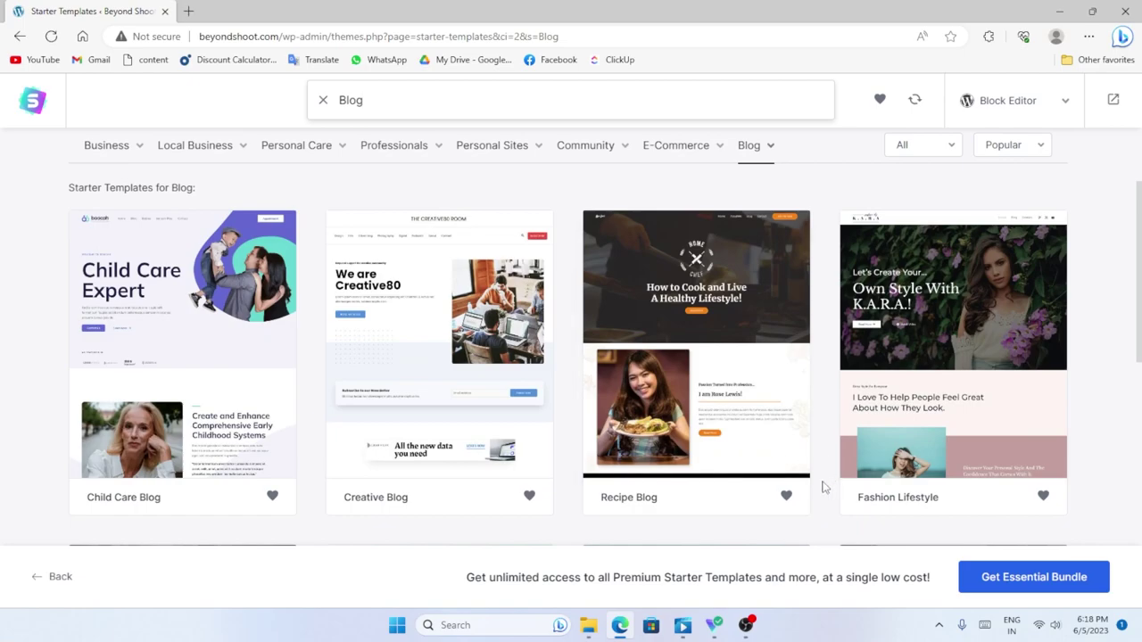
click(701, 446)
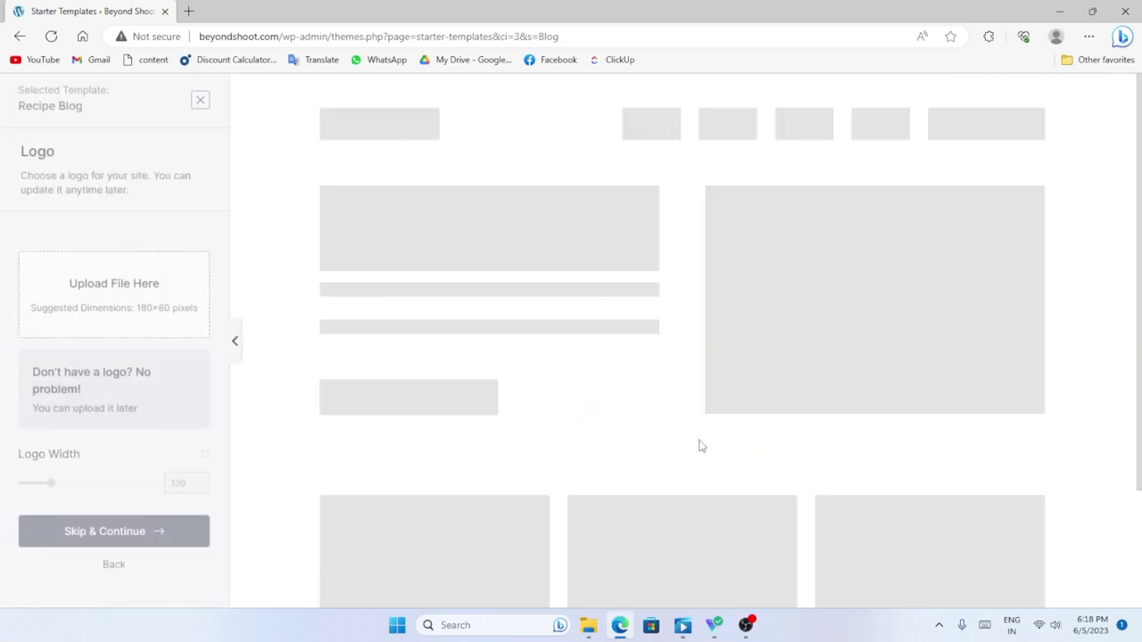
Upload Recipee.png from Downloads as the site logo.
click(152, 291)
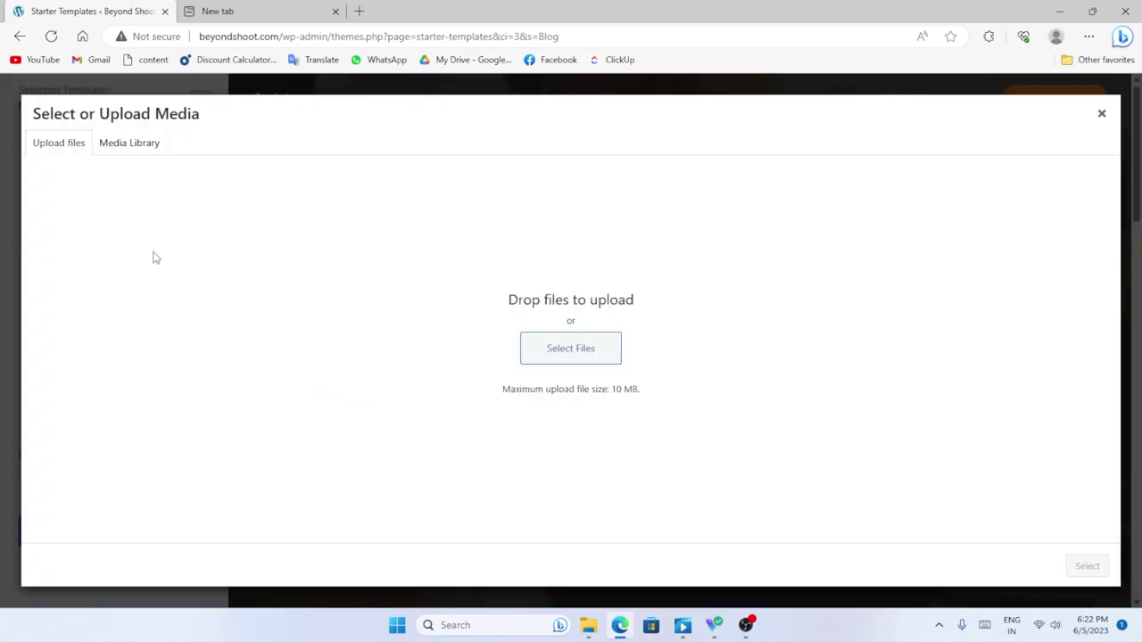
click(583, 353)
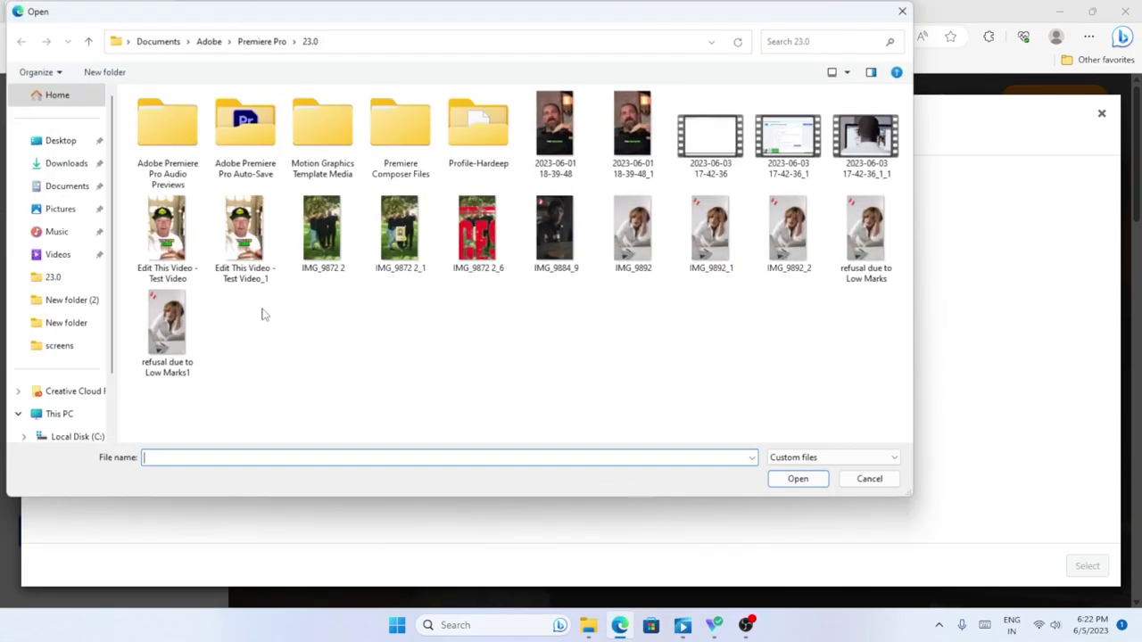
click(66, 163)
click(167, 147)
click(800, 482)
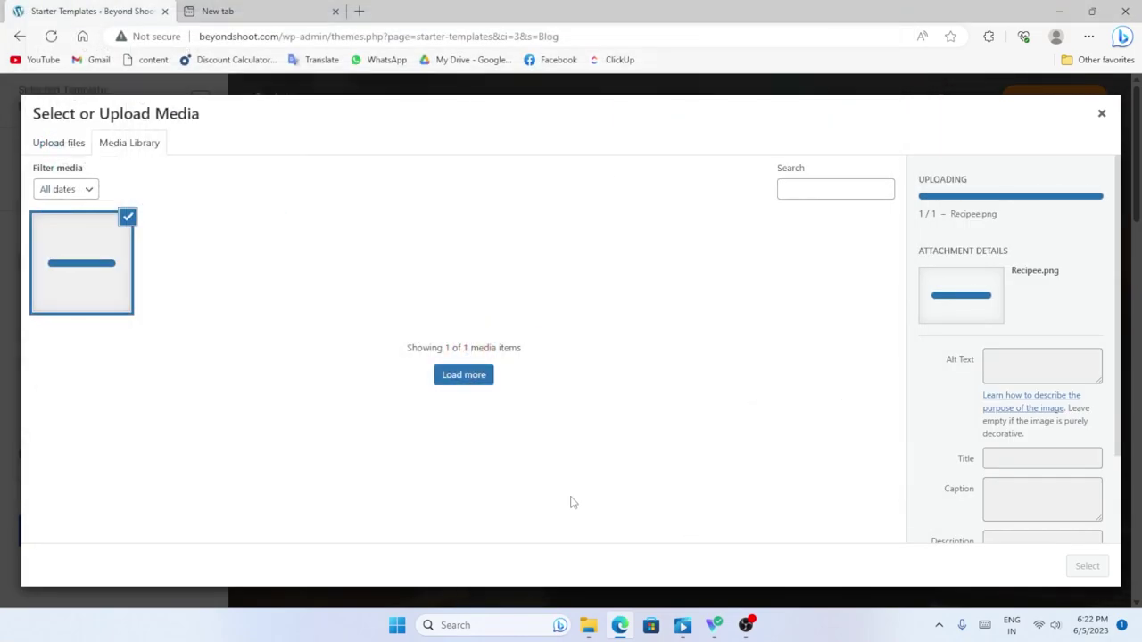
Use the MY RECIPE logo, choose the red palette and Poppins fonts, and finish the build.
click(1089, 567)
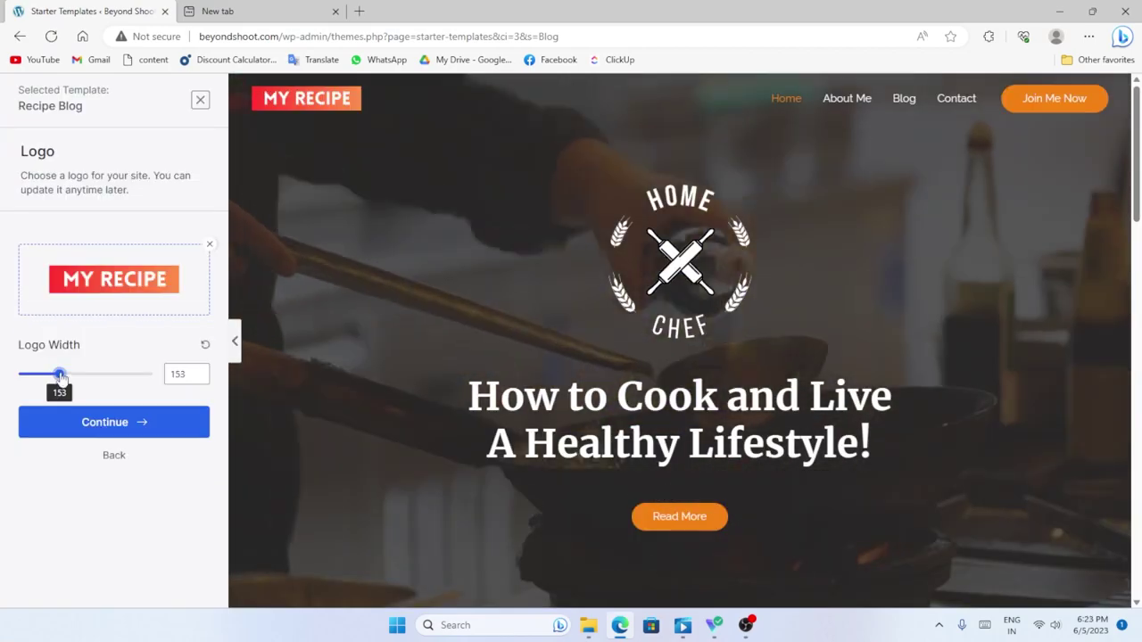
click(103, 422)
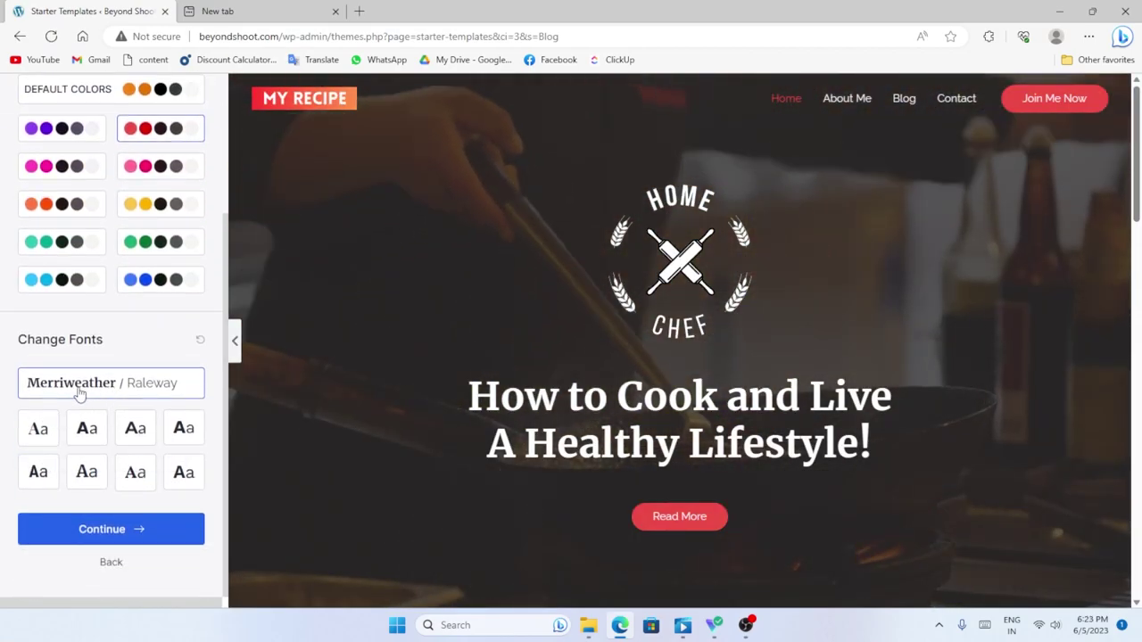
click(39, 431)
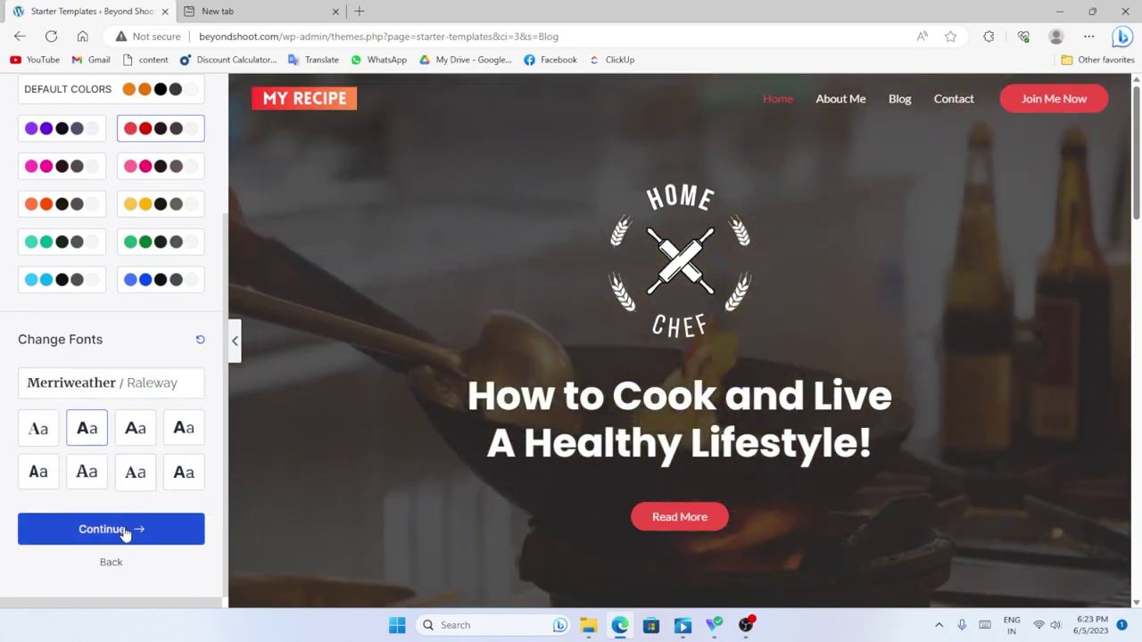
click(150, 539)
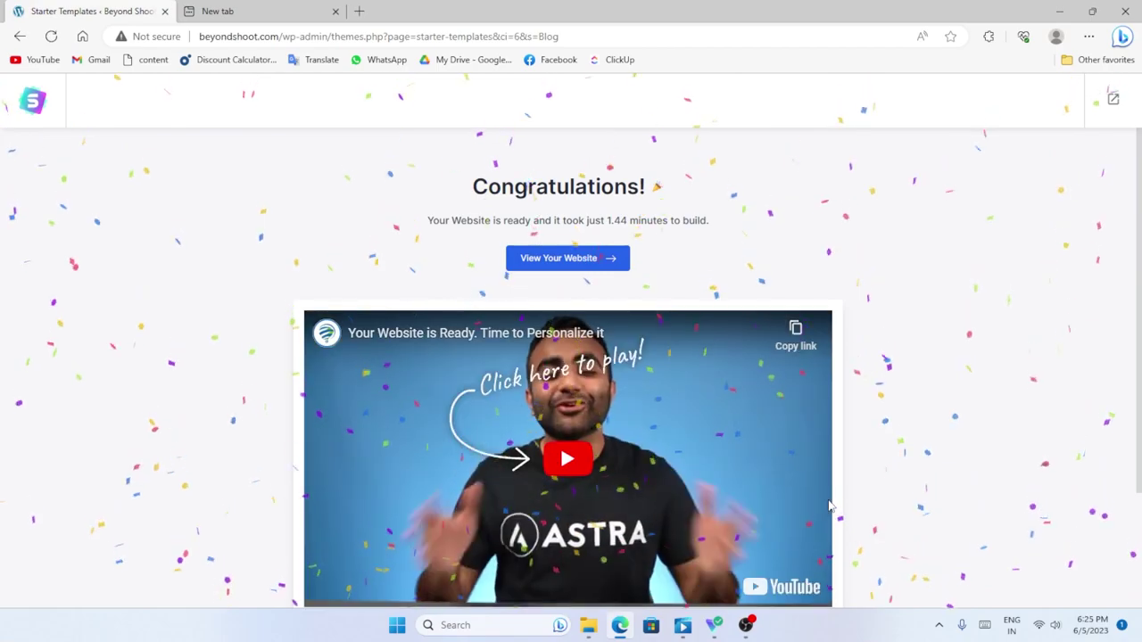
In Reading Settings, set Home as the static homepage and Blog as the posts page, then save.
click(1113, 98)
click(1114, 98)
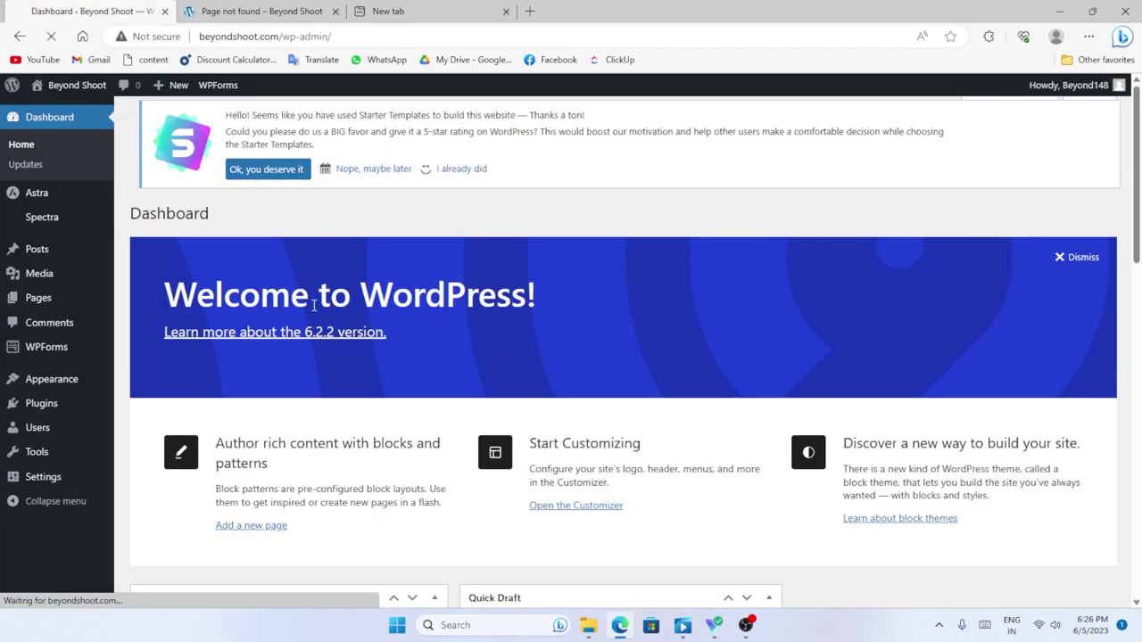
click(39, 297)
mouse_move(43, 477)
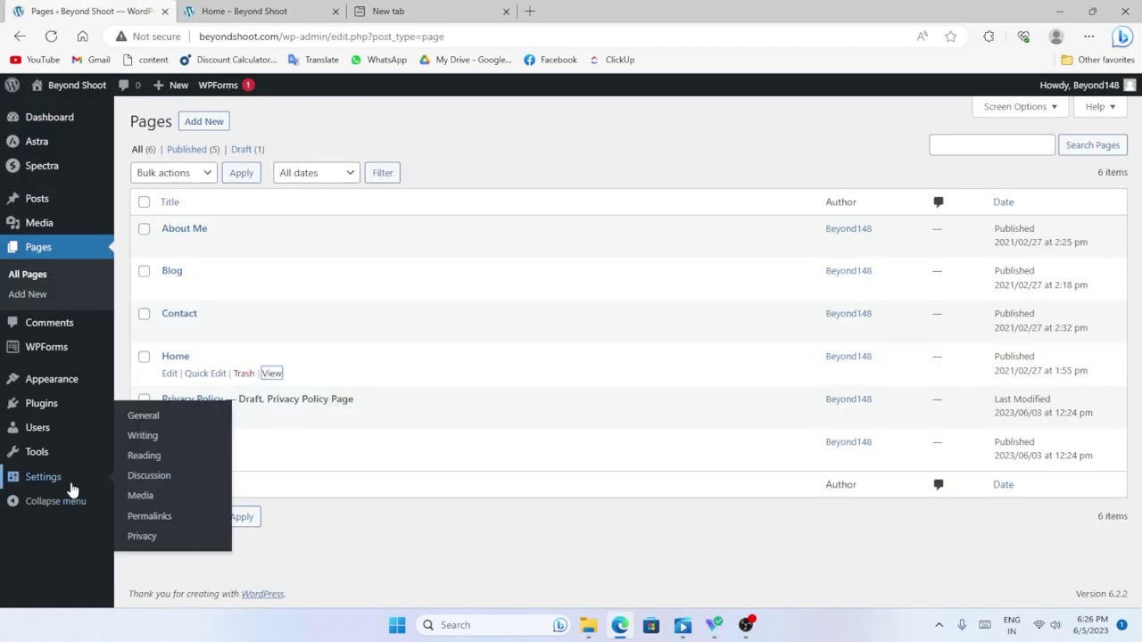
click(157, 462)
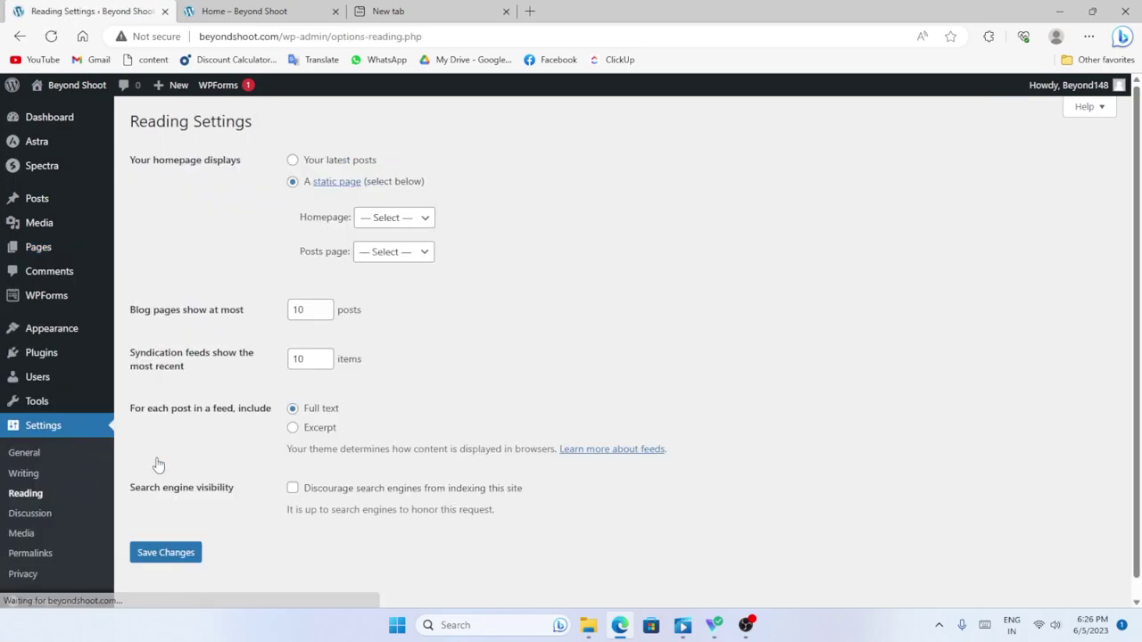
click(375, 224)
click(384, 297)
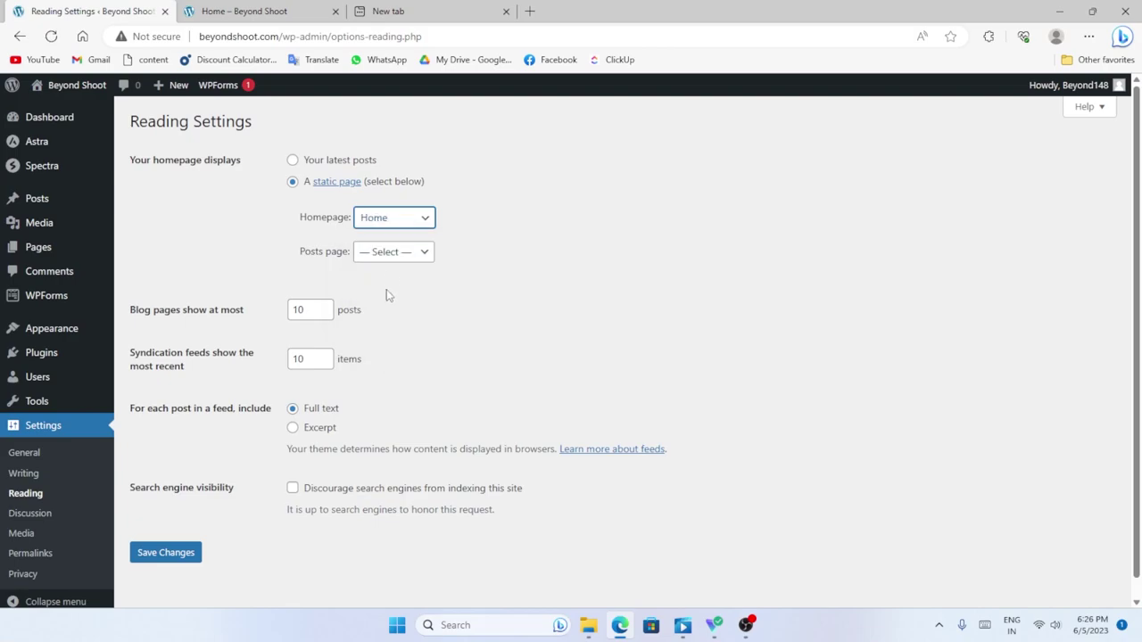
click(393, 252)
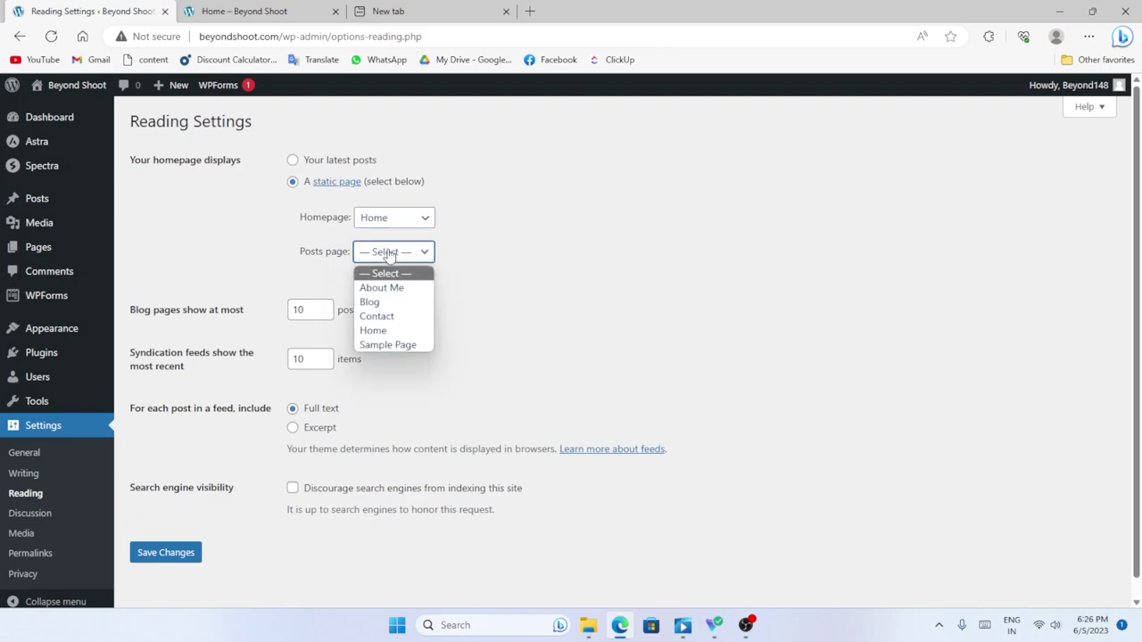
click(395, 305)
click(196, 557)
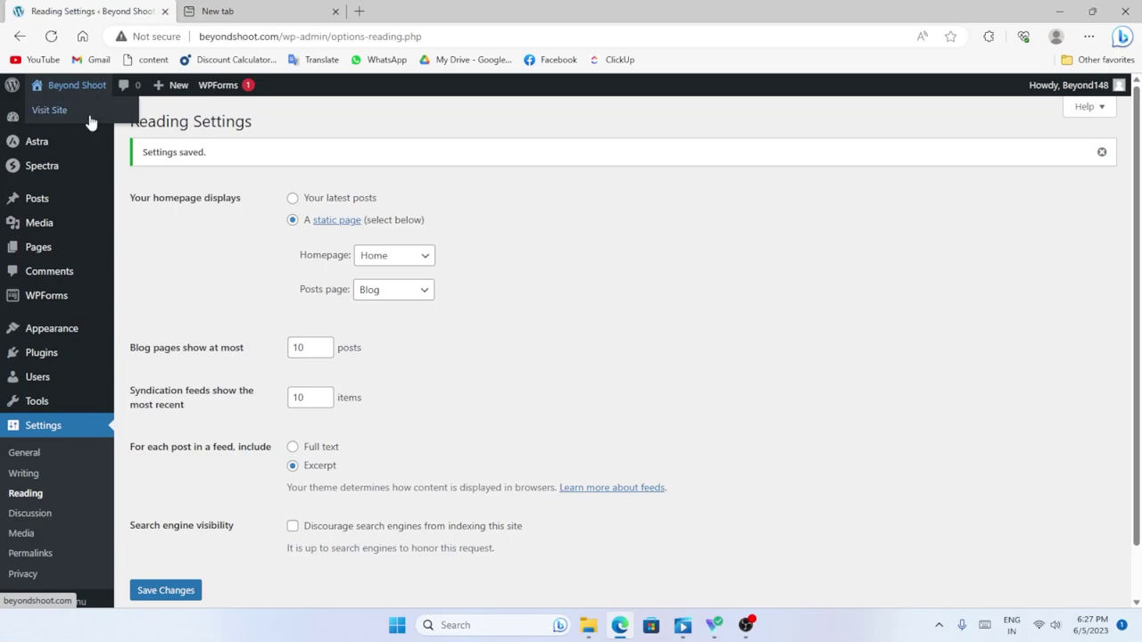
Open the Home page in the editor and show the hero info box's image settings.
click(89, 119)
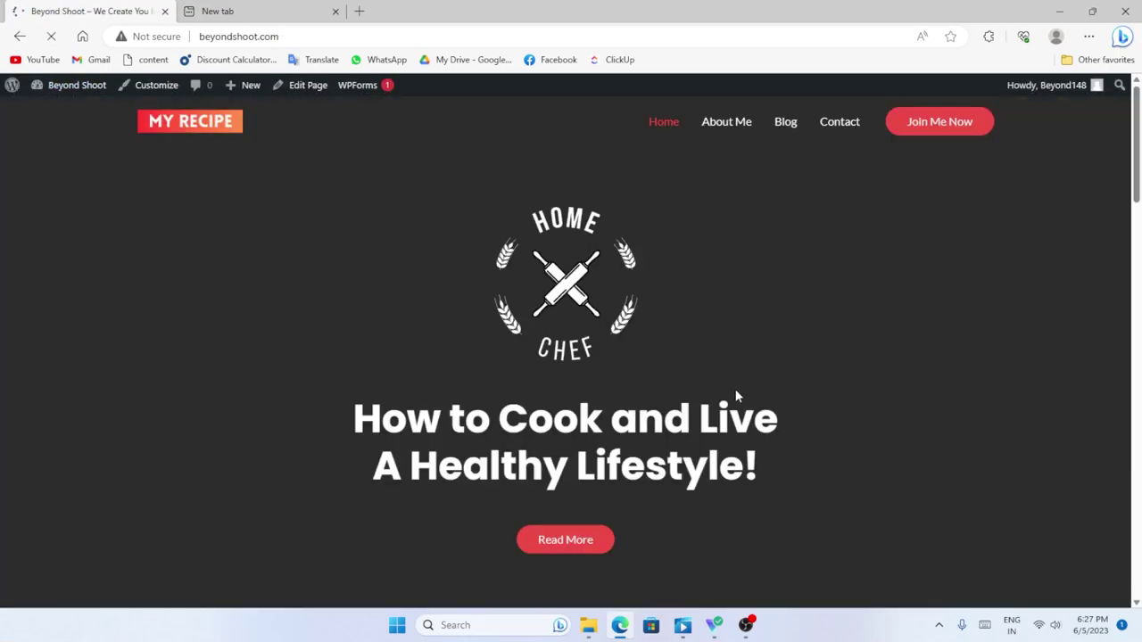
click(297, 85)
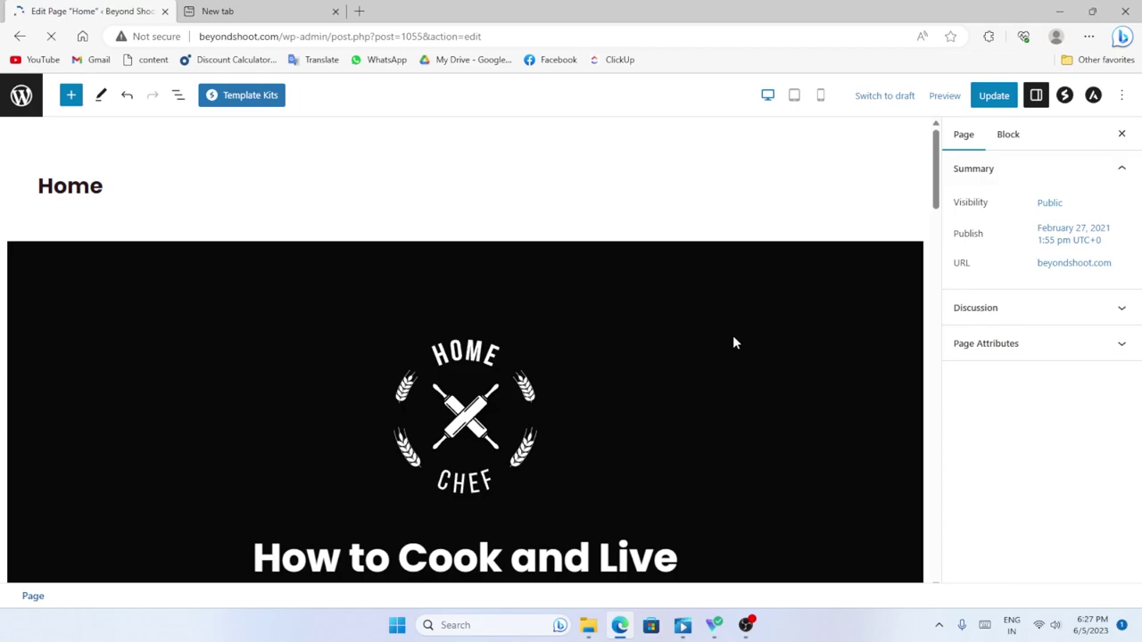
scroll(733, 343, down, 2)
click(535, 357)
click(497, 332)
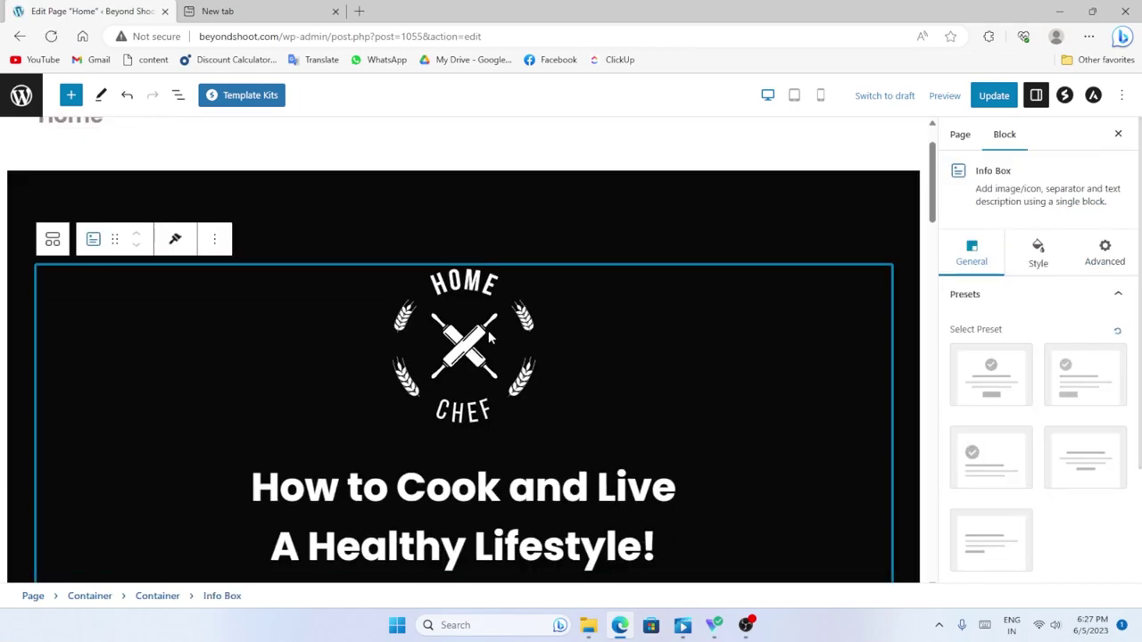
scroll(1018, 401, down, 2)
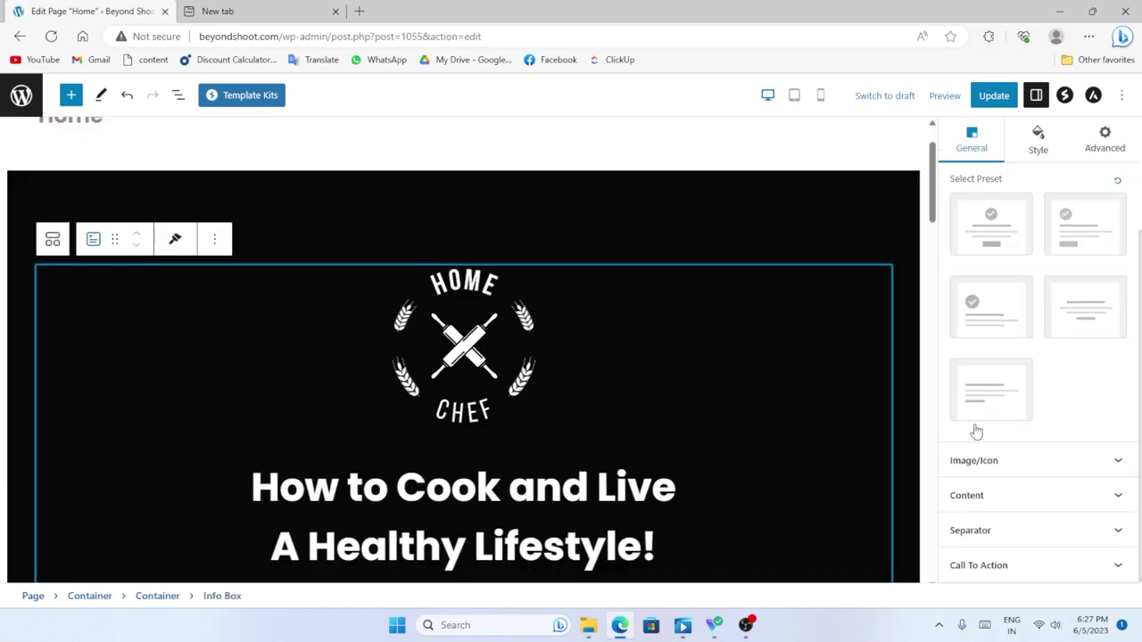
click(1009, 464)
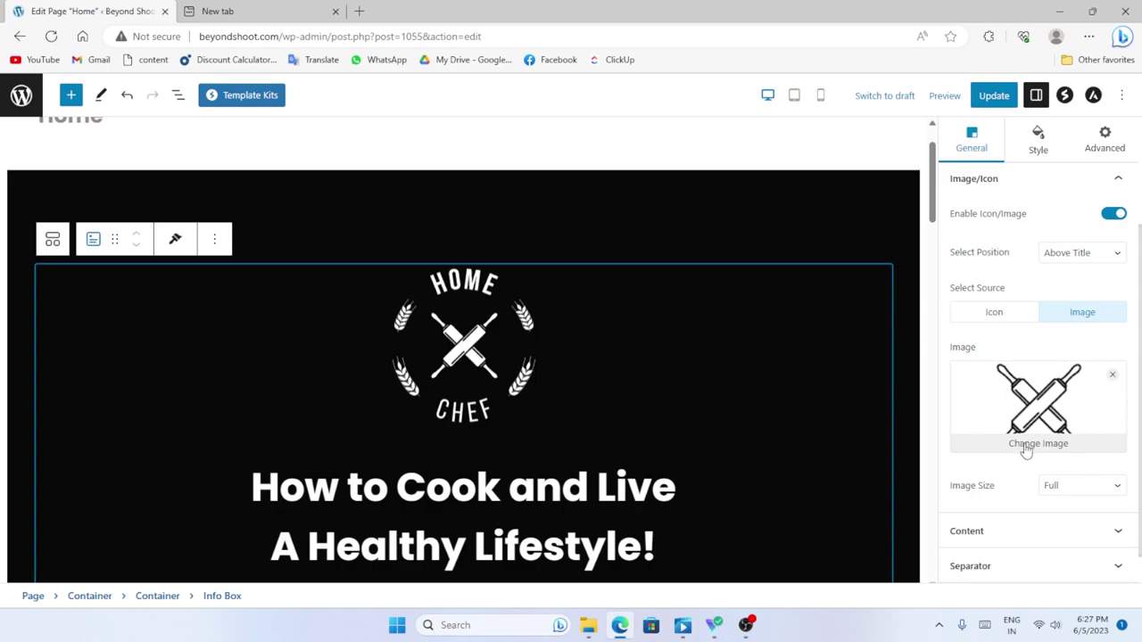
Replace the chef logo with the uploaded recipe image and set Image Size to Thumbnail.
click(1050, 446)
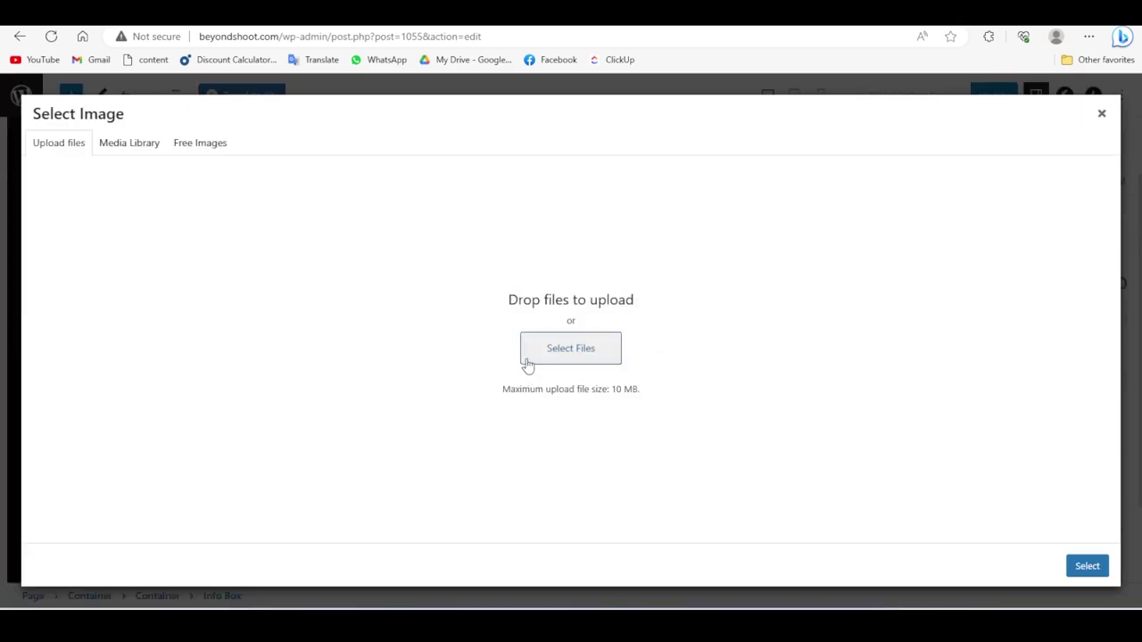
click(576, 364)
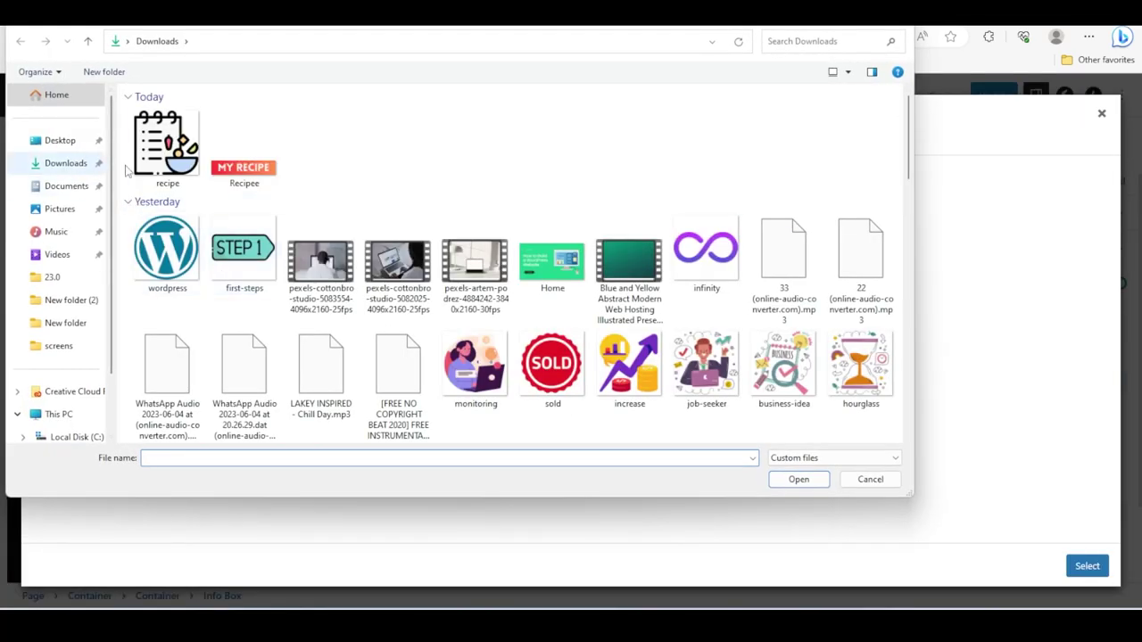
click(166, 161)
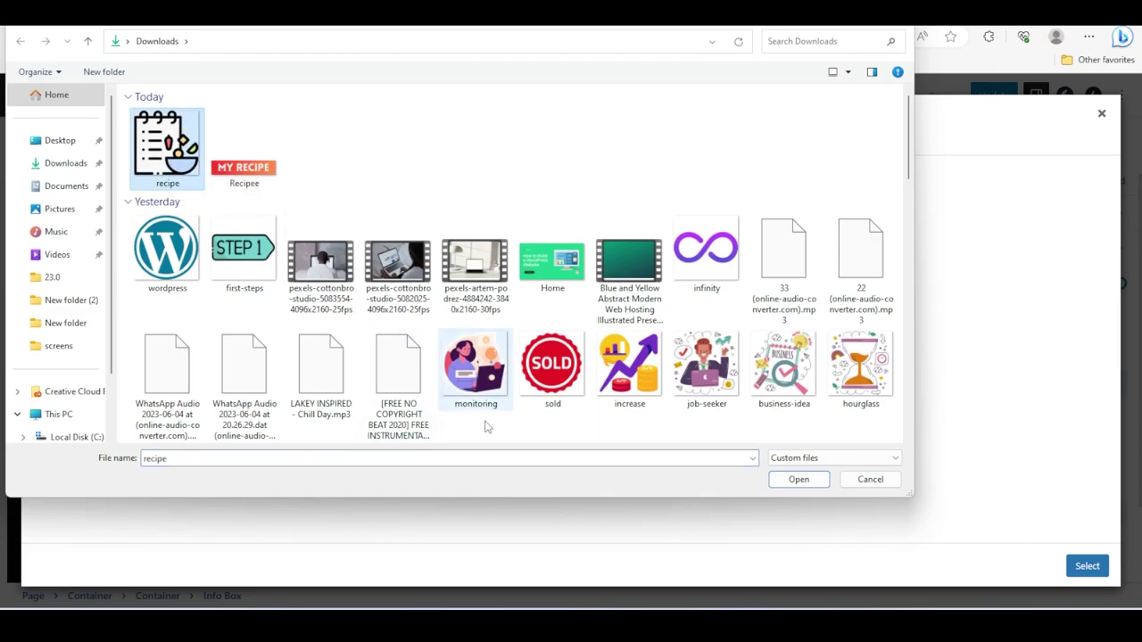
click(817, 483)
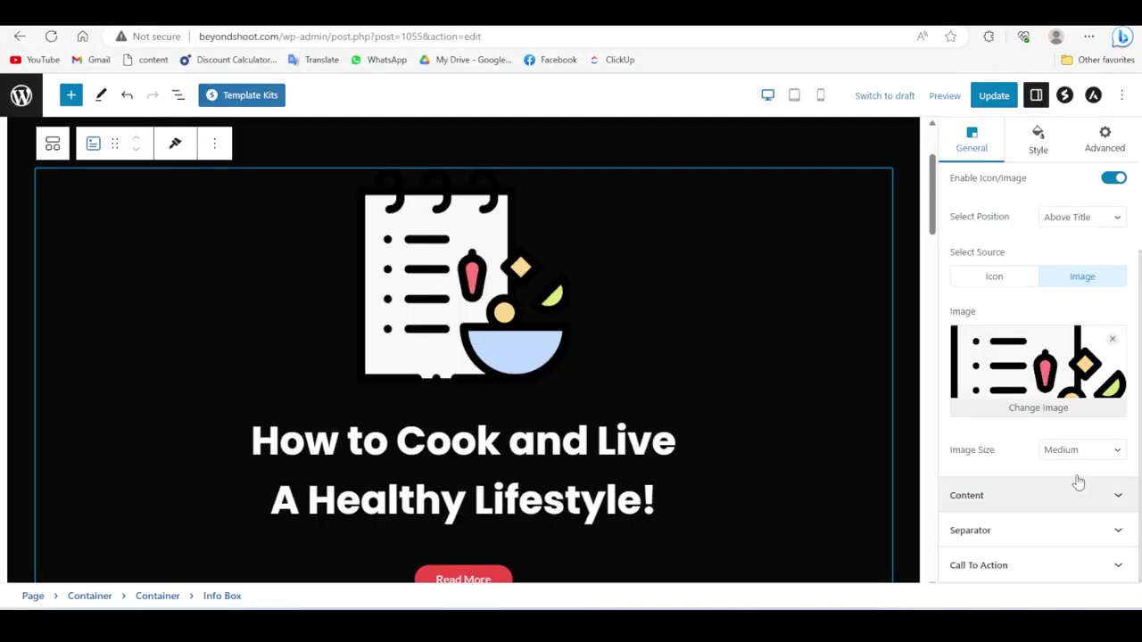
click(1083, 455)
click(1080, 471)
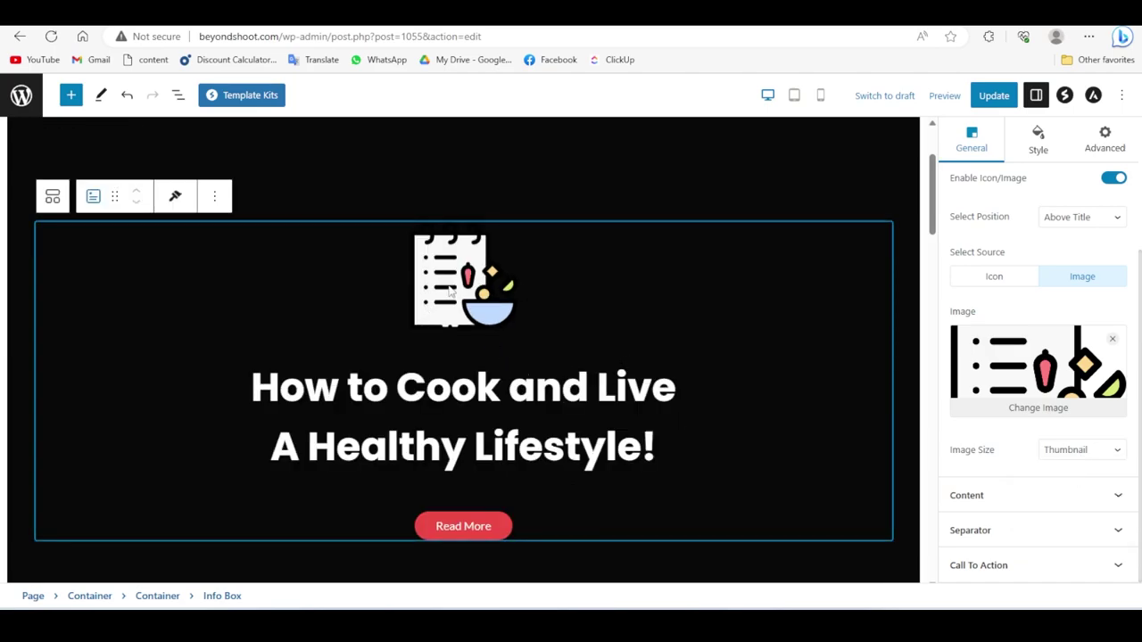
Change the hero heading to 'Discover Your / Inner Chef.' on two lines.
click(534, 193)
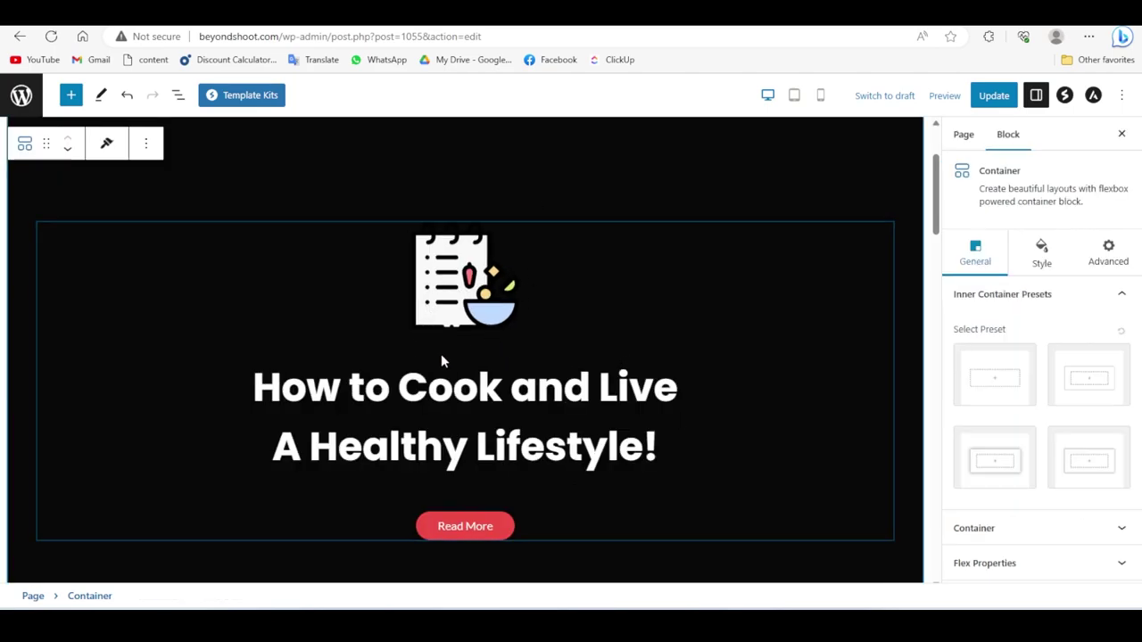
click(543, 378)
drag(251, 379, 654, 439)
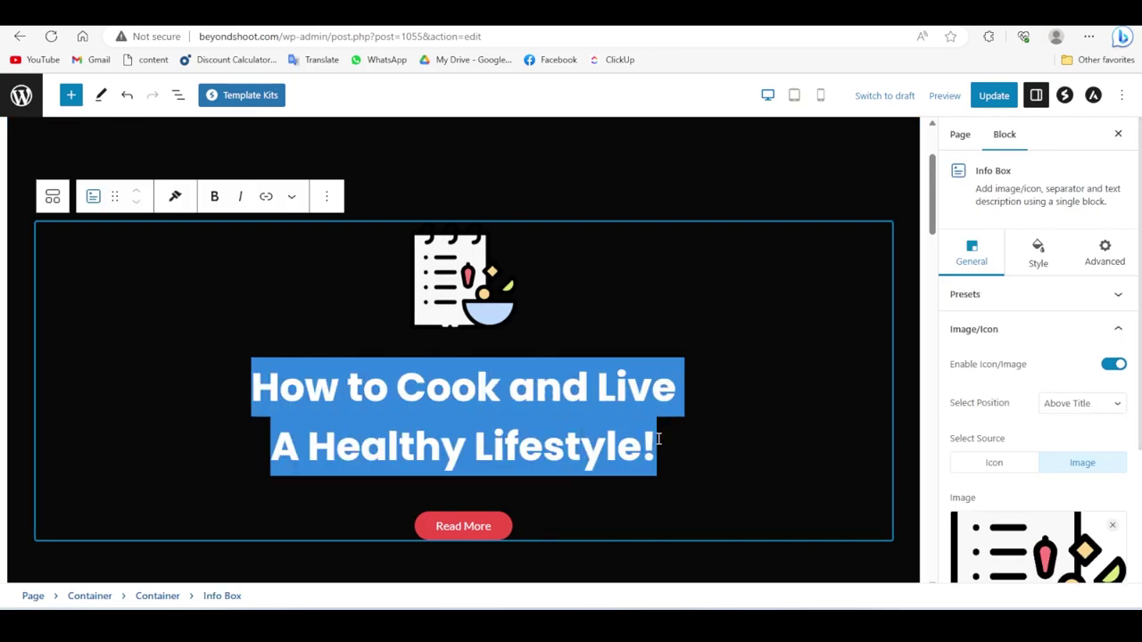
key(BackSpace)
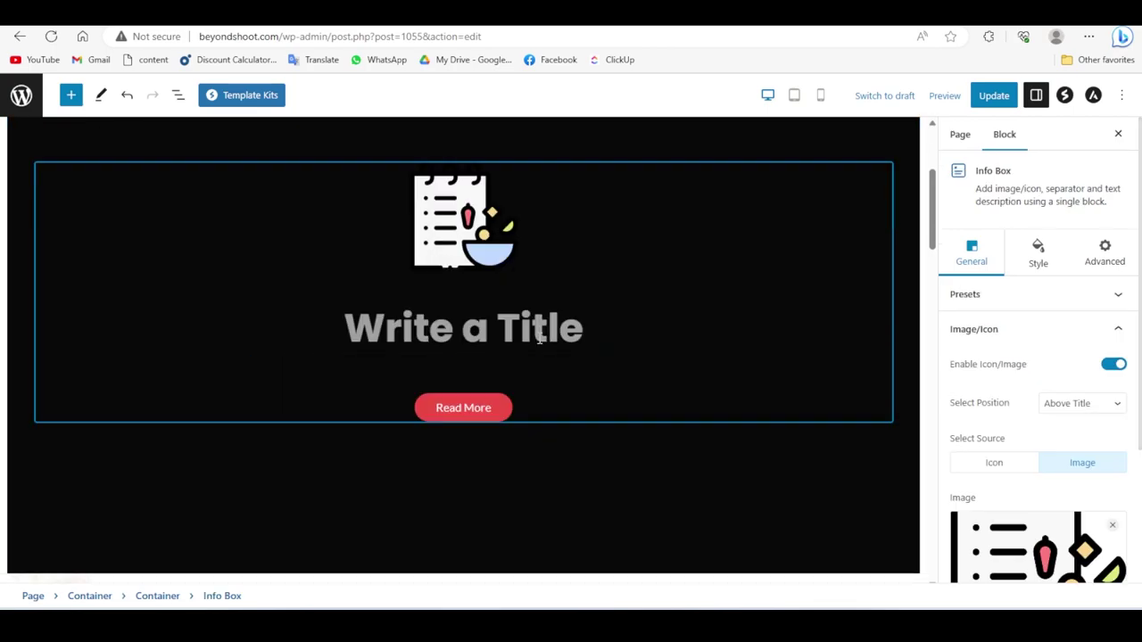
text(Discover Y)
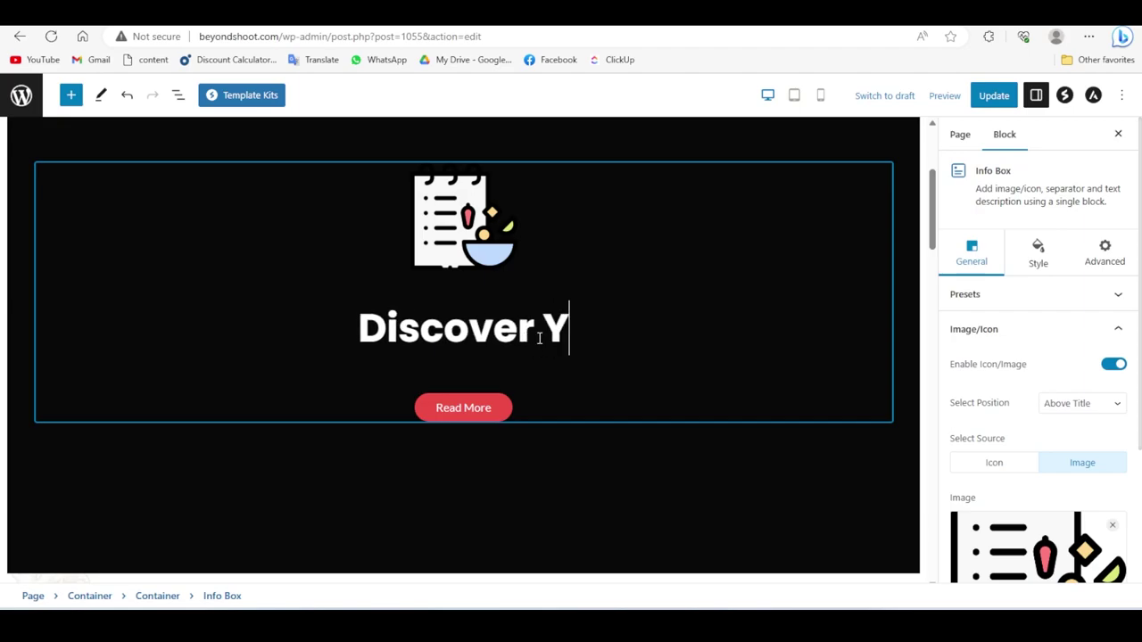
text(our)
key(Return)
text(Inner C)
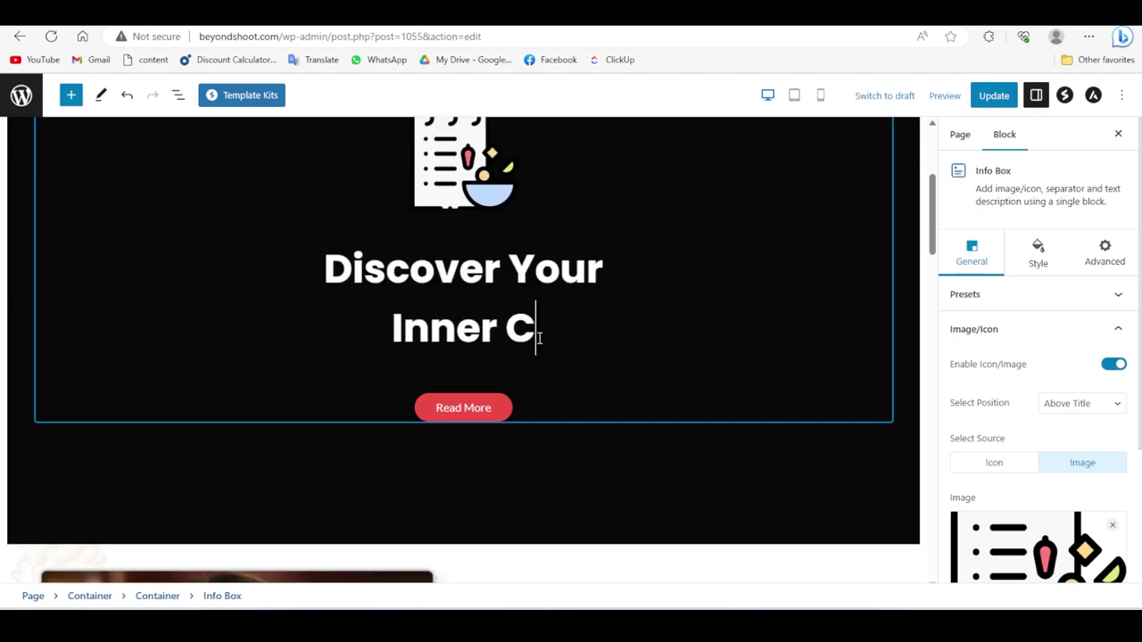
text(hef.)
Replace the name in the bio box heading with the chef's name.
scroll(571, 393, up, 2)
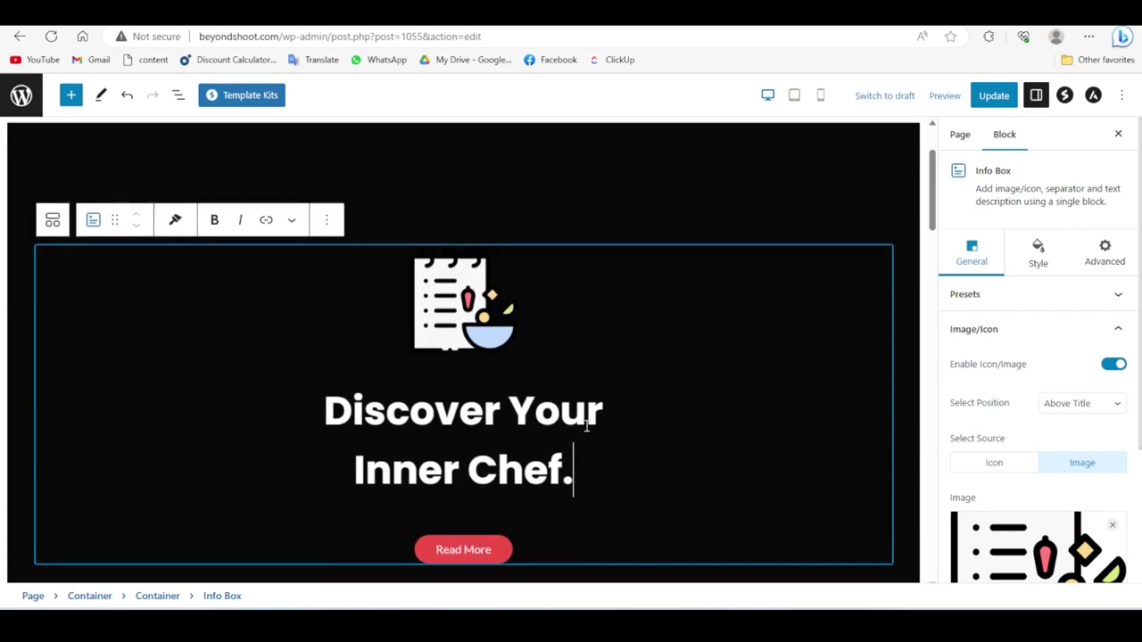
scroll(587, 434, down, 3)
scroll(545, 434, down, 1)
scroll(548, 434, down, 2)
scroll(535, 428, down, 1)
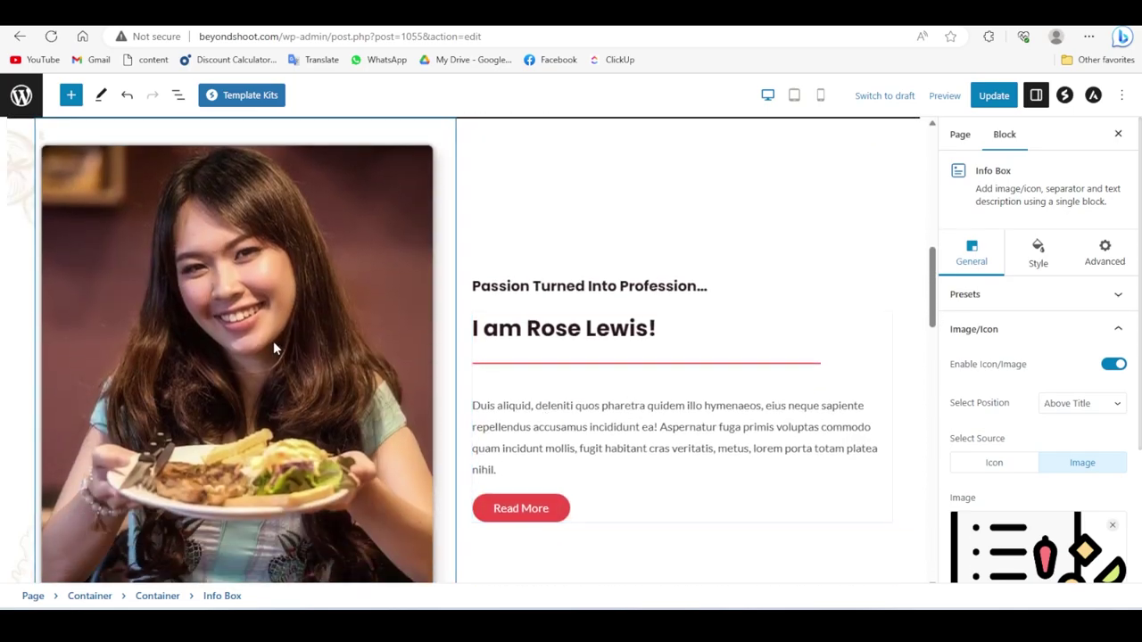
scroll(324, 340, down, 1)
click(324, 303)
click(470, 259)
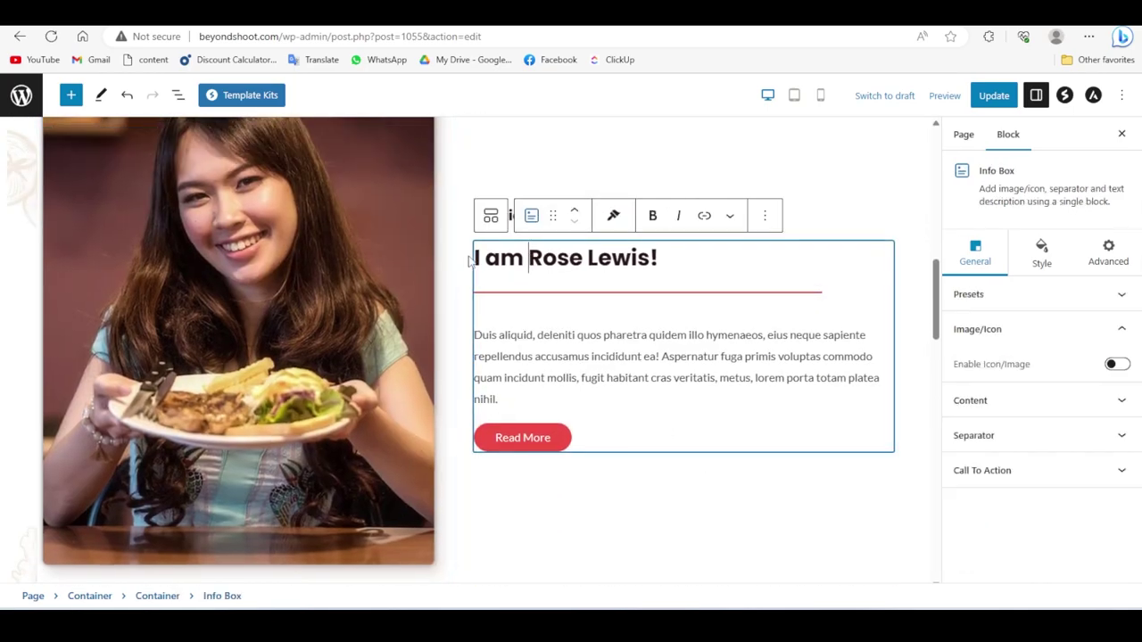
drag(529, 258, 650, 258)
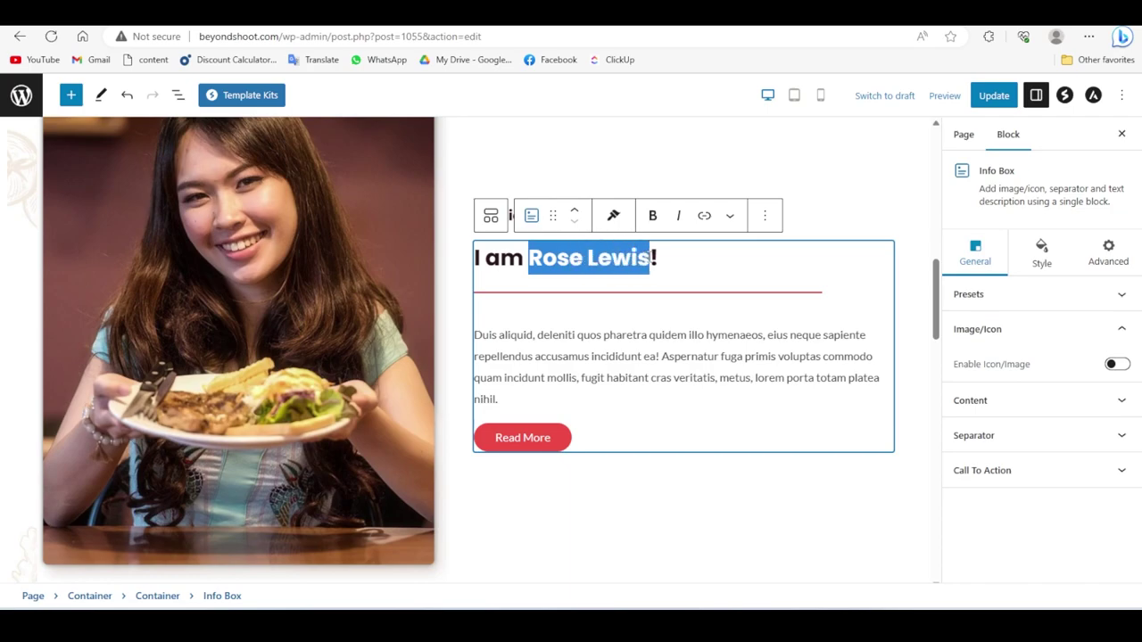
text(Natasha!)
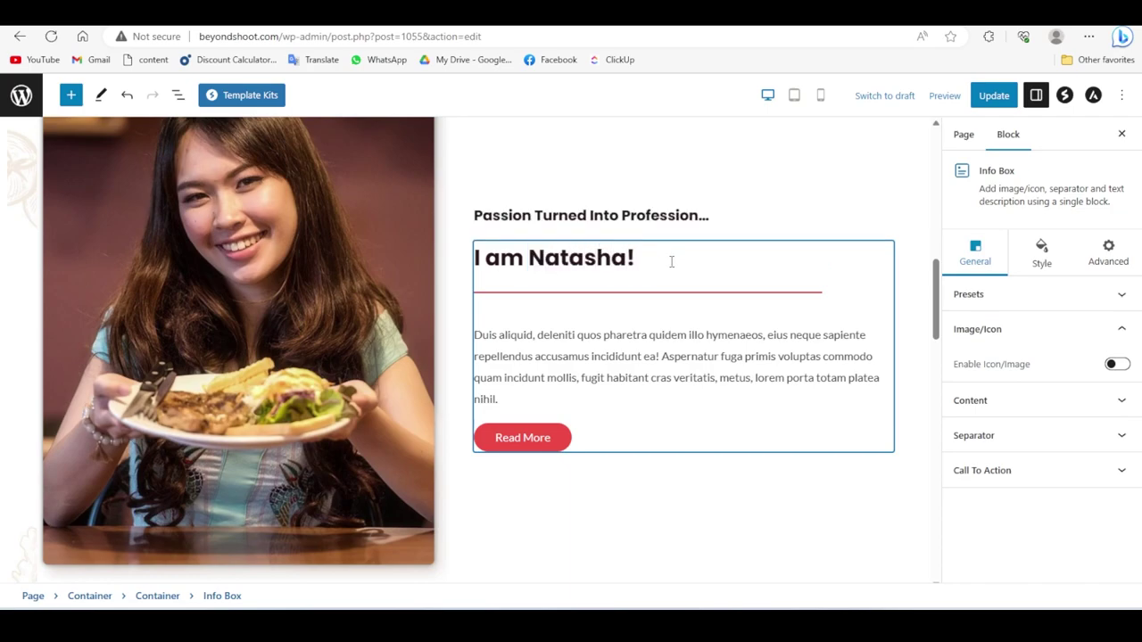
Replace the lorem ipsum bio paragraph with the pasted chef biography.
drag(474, 335, 531, 390)
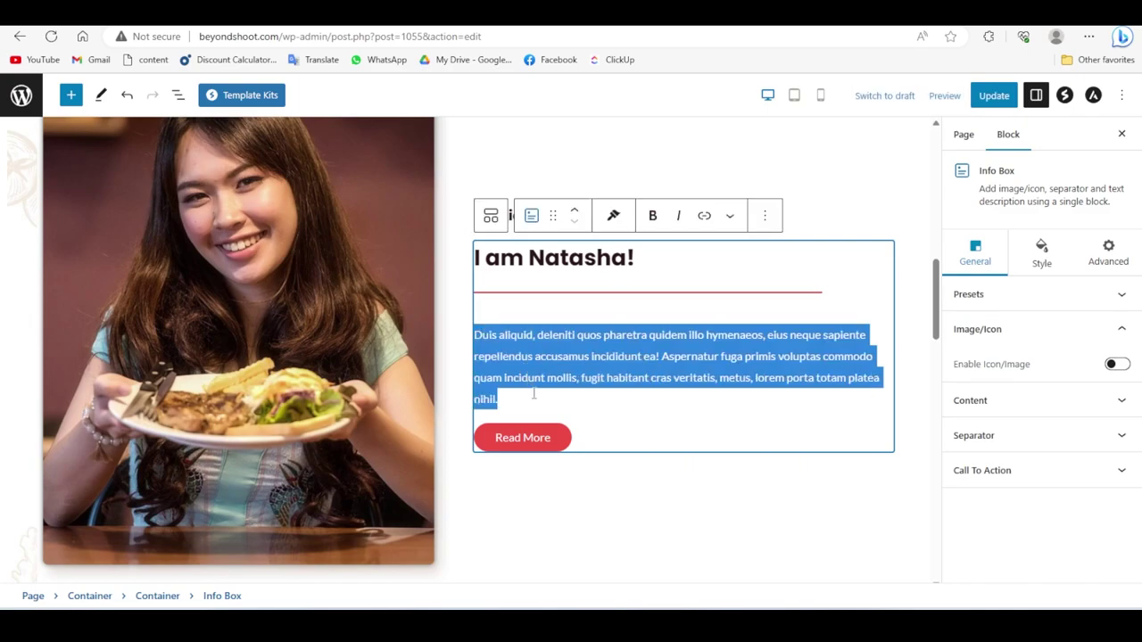
text(head chef and owner of MyRecipe, an award-winning restaurant in the heart of Chicago. With her culinary degree from Le Cordon Bleu and 15 years of cooking experience, she has been creating delicious meals for customers since 2006.)
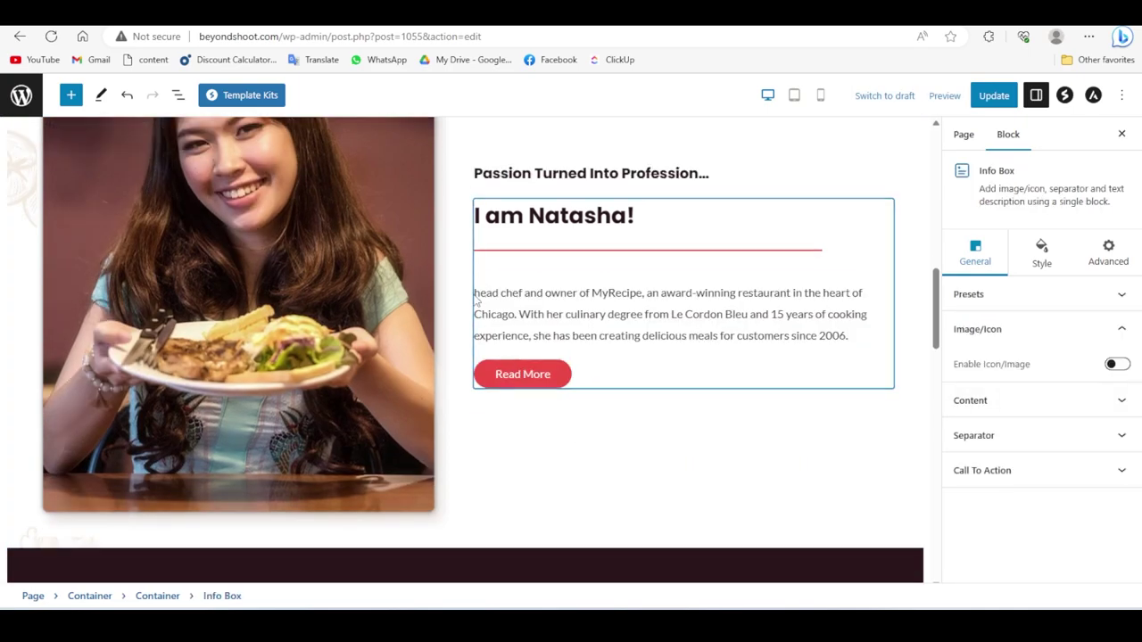
click(597, 523)
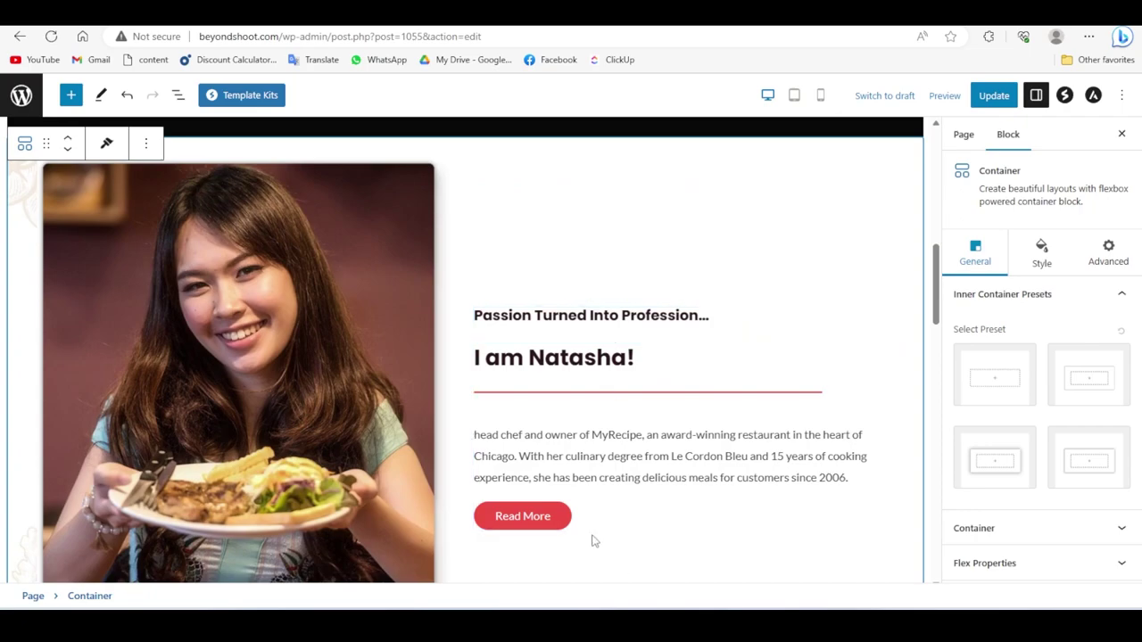
Select the Cooking Tips feature box further down, then scroll back up the page.
scroll(592, 540, down, 1)
scroll(580, 500, down, 2)
scroll(569, 444, down, 2)
click(357, 228)
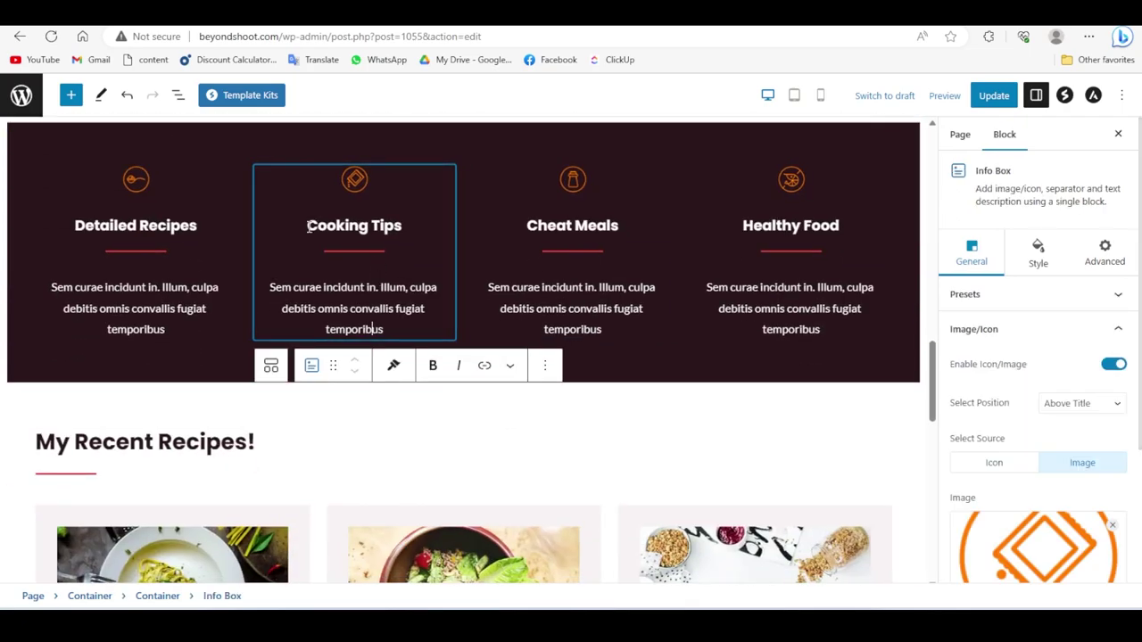
scroll(541, 475, down, 2)
scroll(500, 490, up, 10)
scroll(484, 508, up, 3)
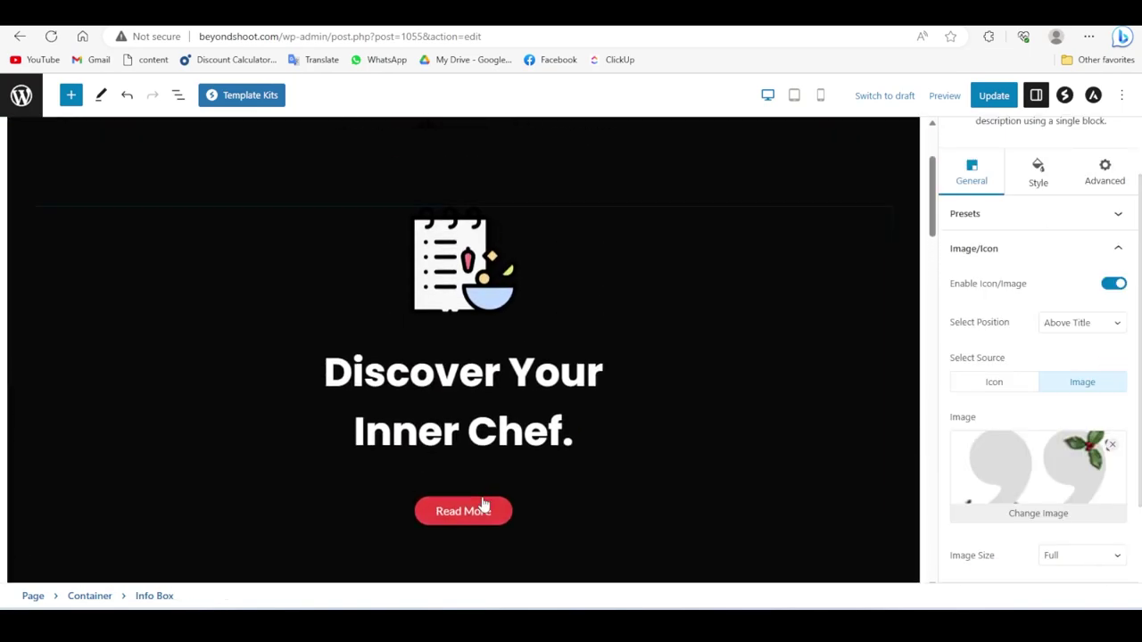
scroll(553, 464, up, 2)
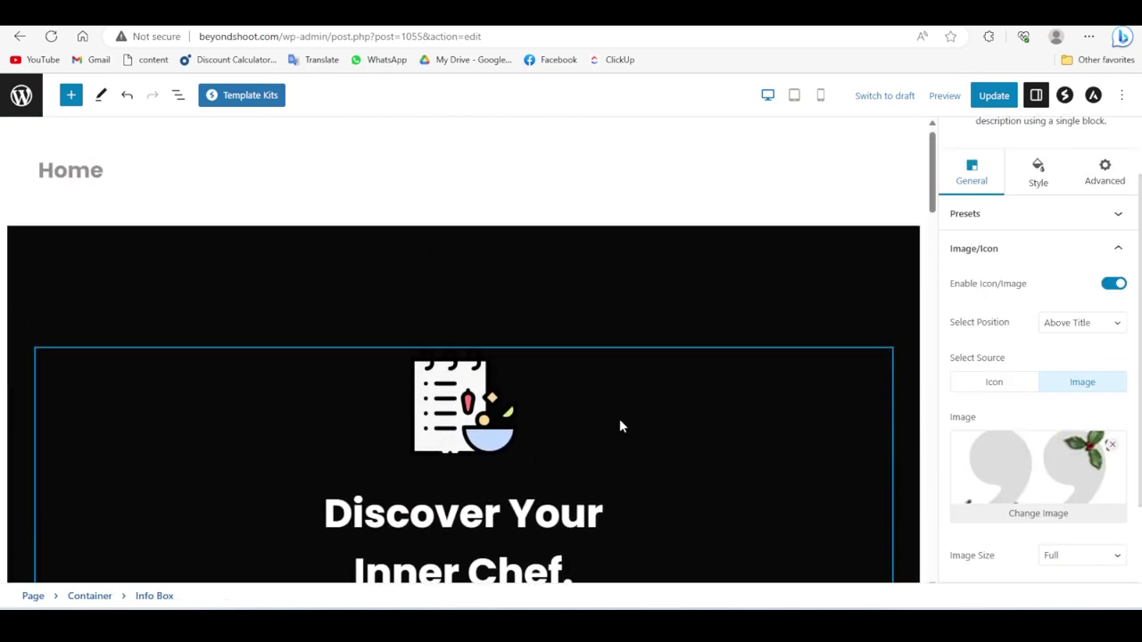
Update the Home page and open the published homepage.
click(997, 106)
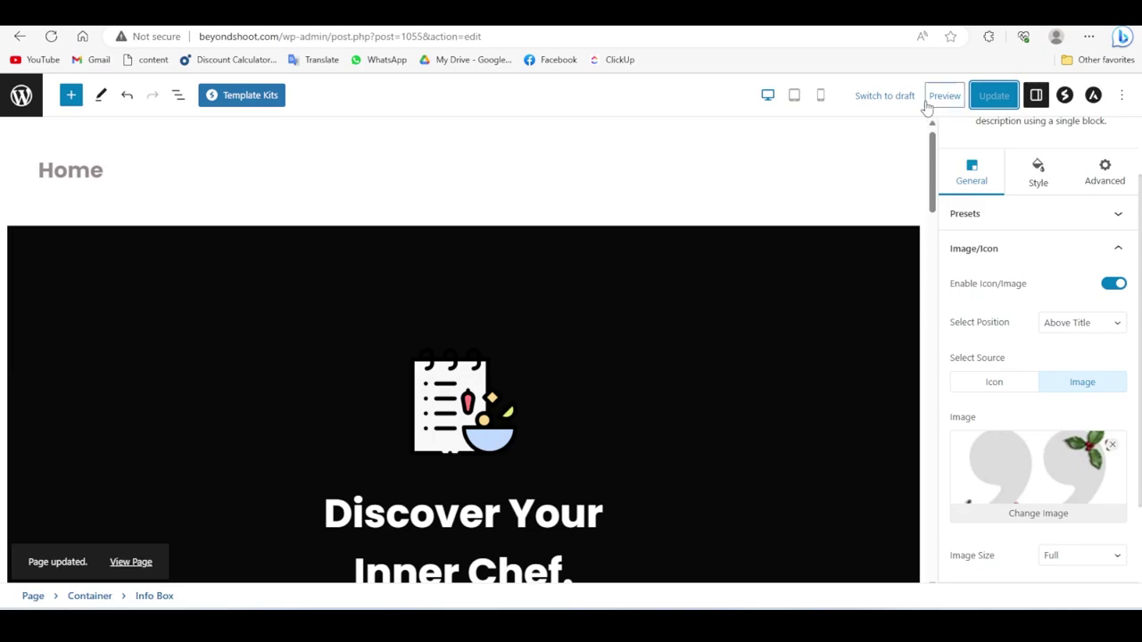
click(133, 564)
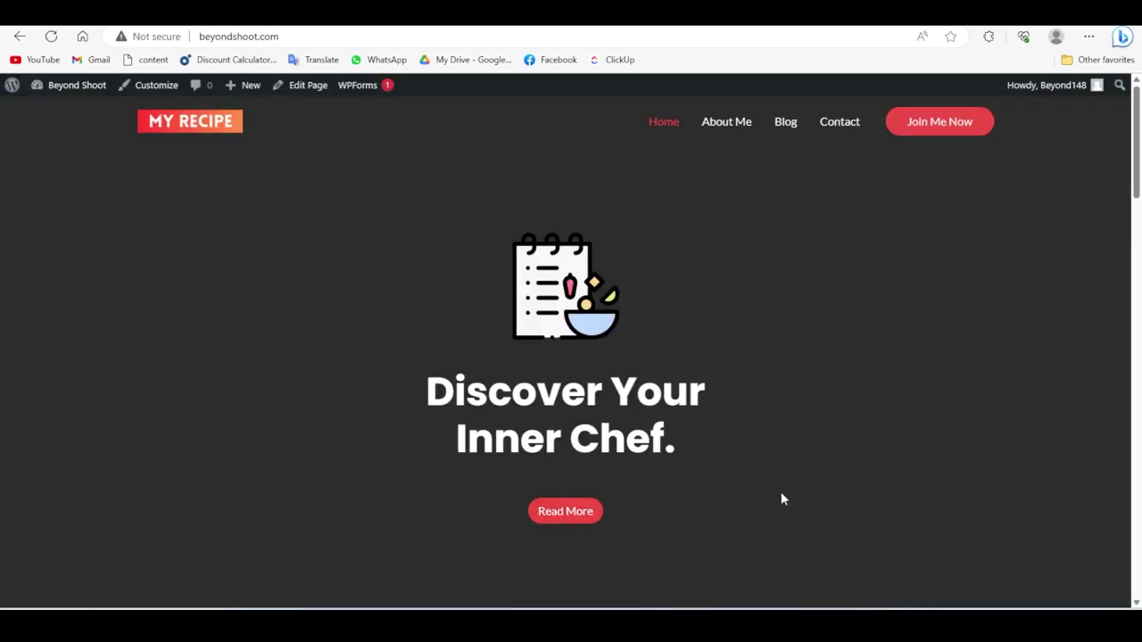
scroll(781, 492, down, 3)
scroll(781, 501, down, 3)
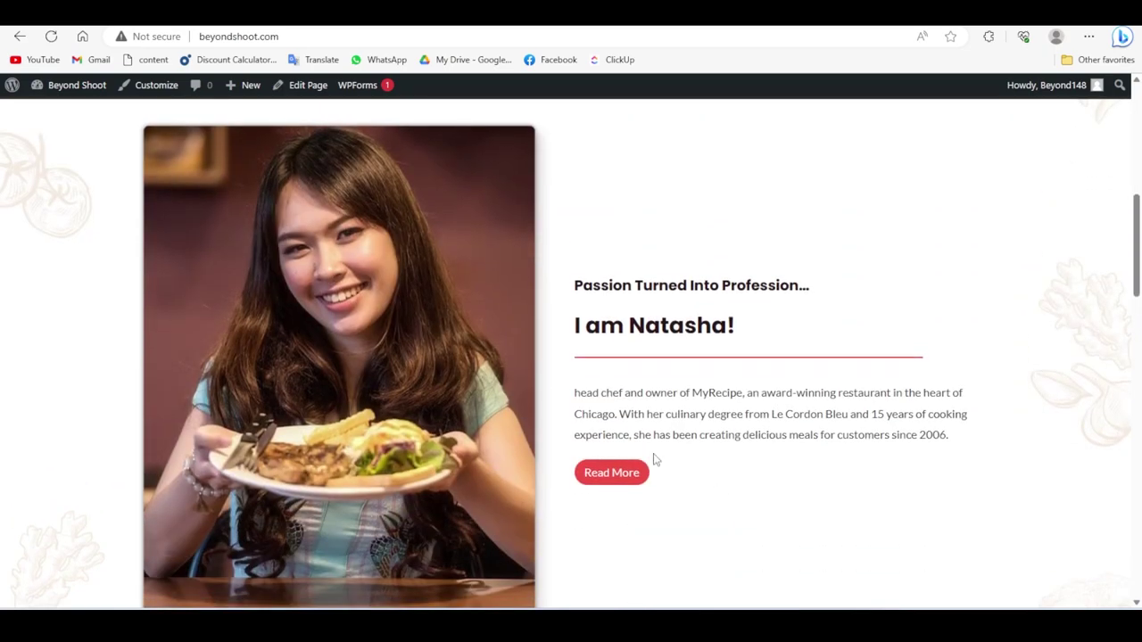
scroll(721, 459, down, 1)
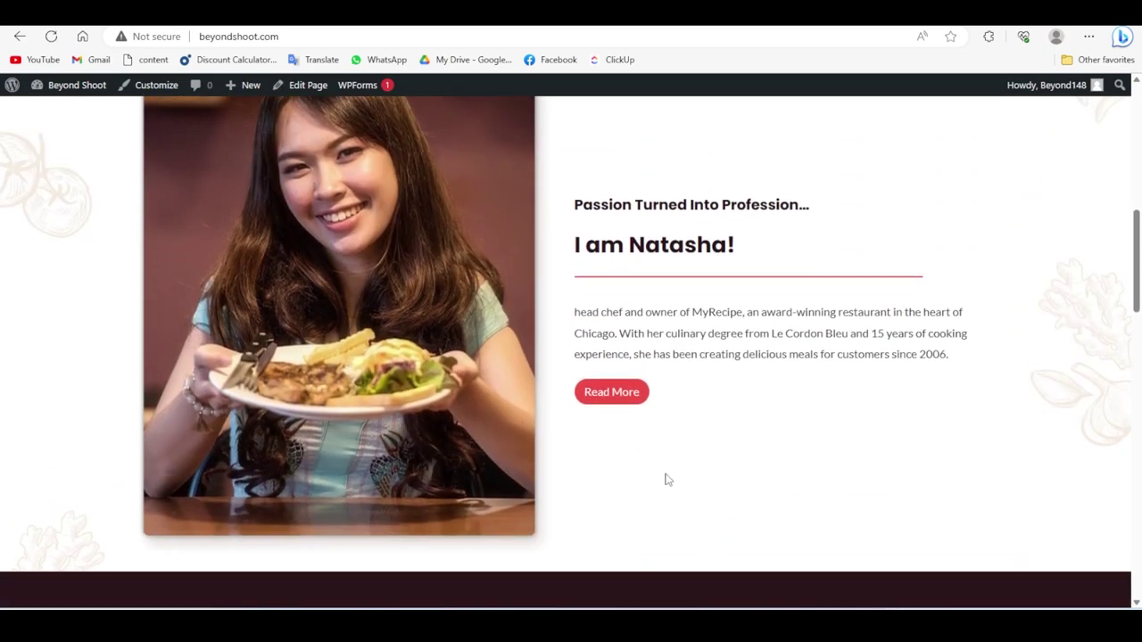
Scroll through the live homepage to review the new hero and bio, then back up.
scroll(667, 479, down, 3)
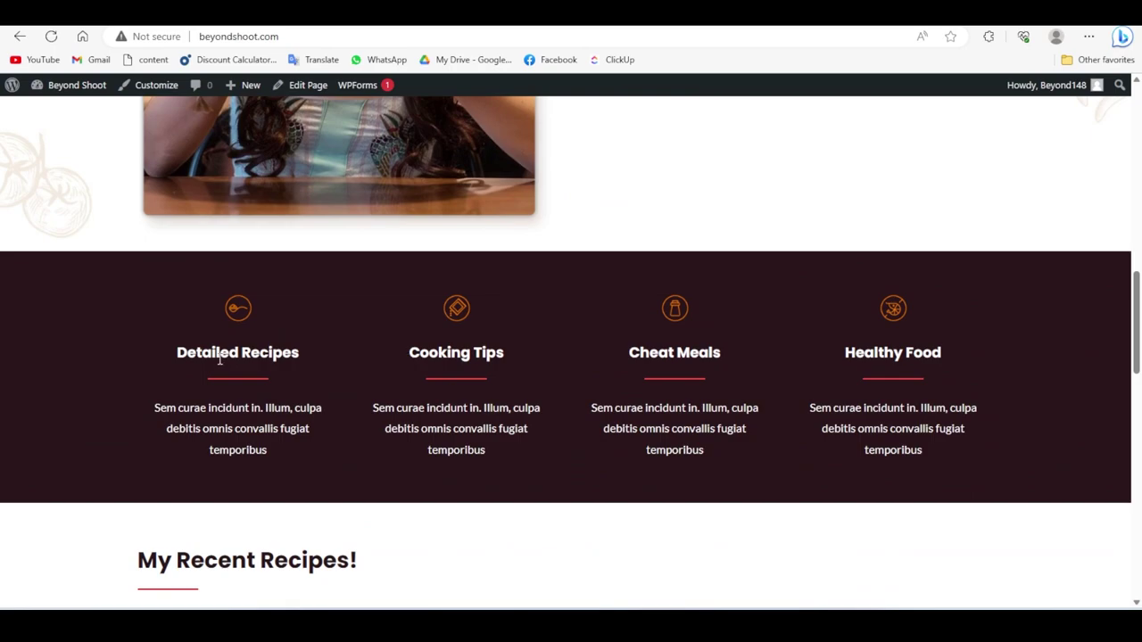
scroll(802, 375, down, 3)
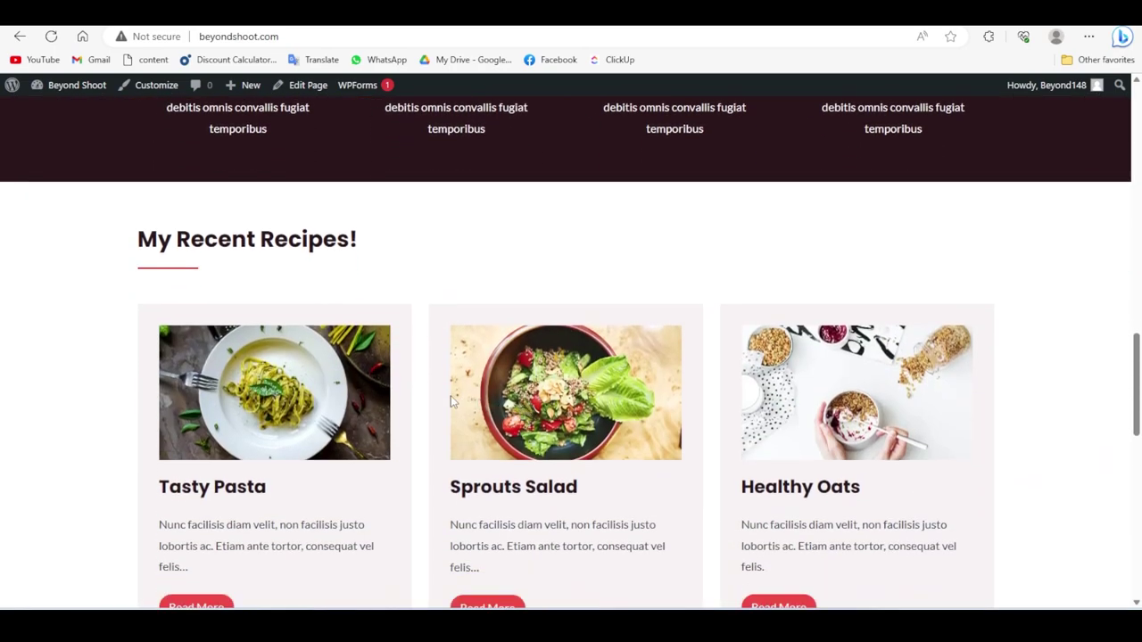
scroll(290, 431, down, 1)
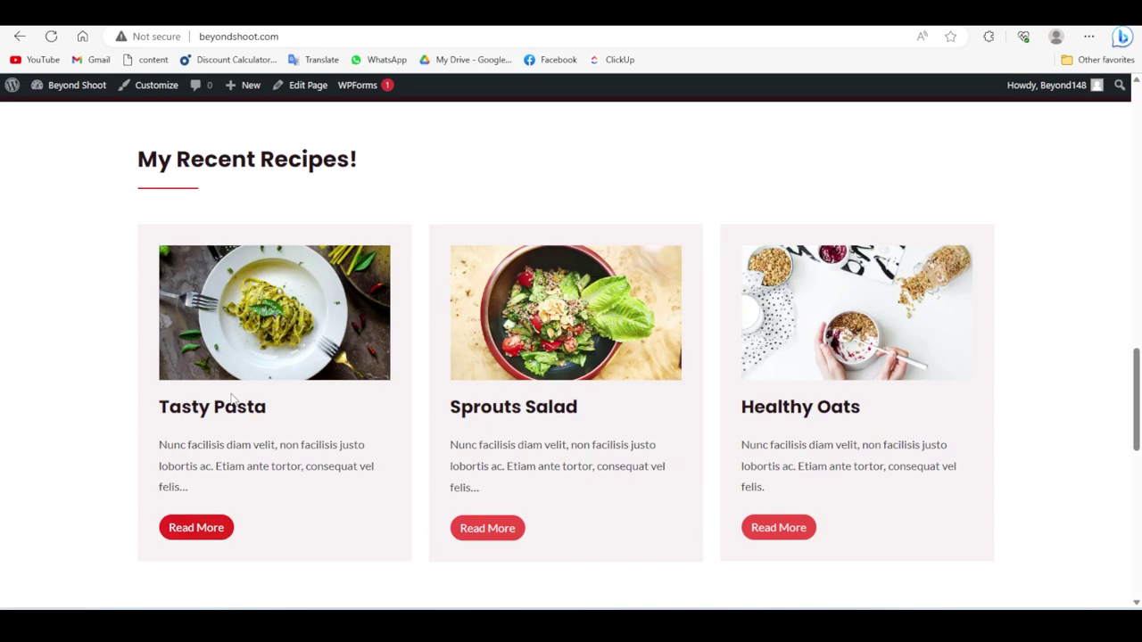
scroll(596, 460, down, 2)
scroll(596, 459, down, 5)
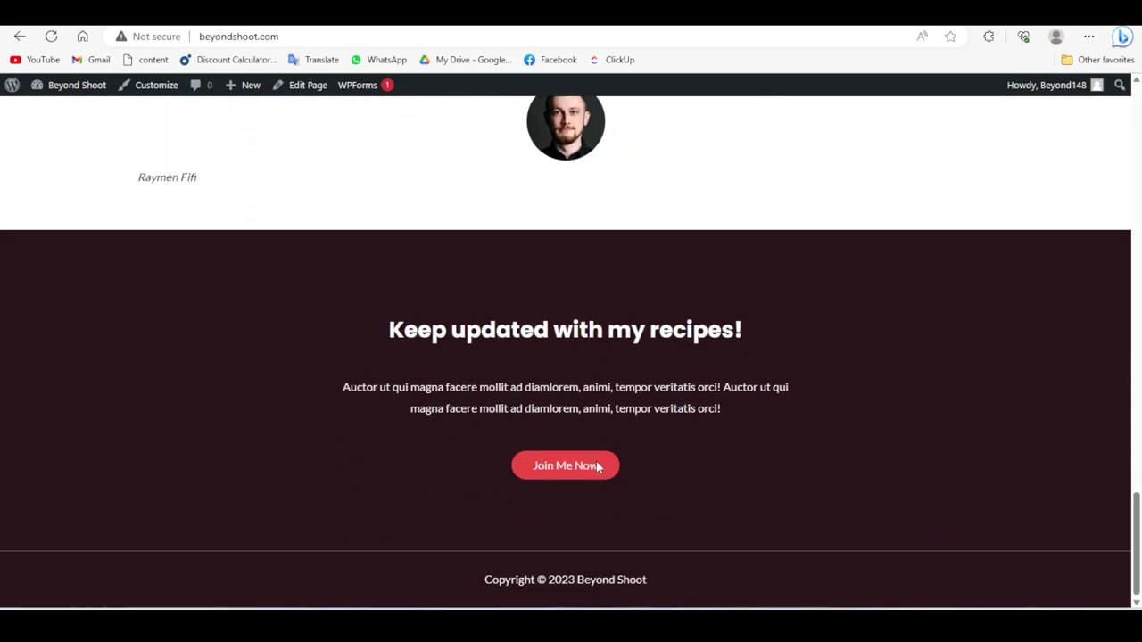
scroll(596, 465, up, 5)
scroll(598, 466, up, 5)
scroll(599, 467, up, 5)
scroll(601, 467, up, 5)
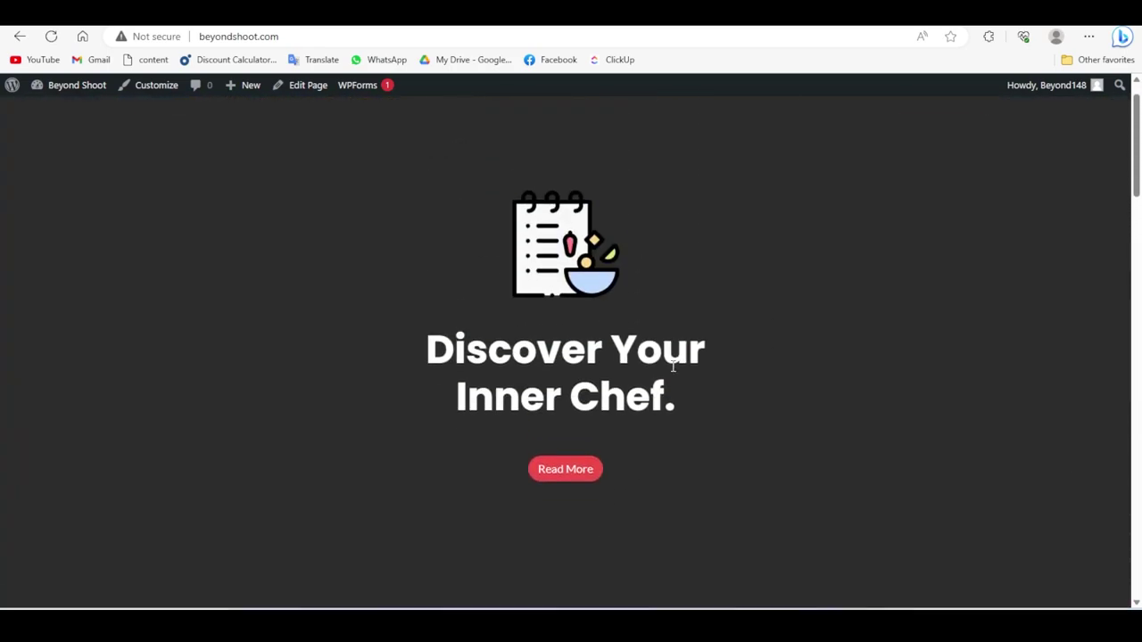